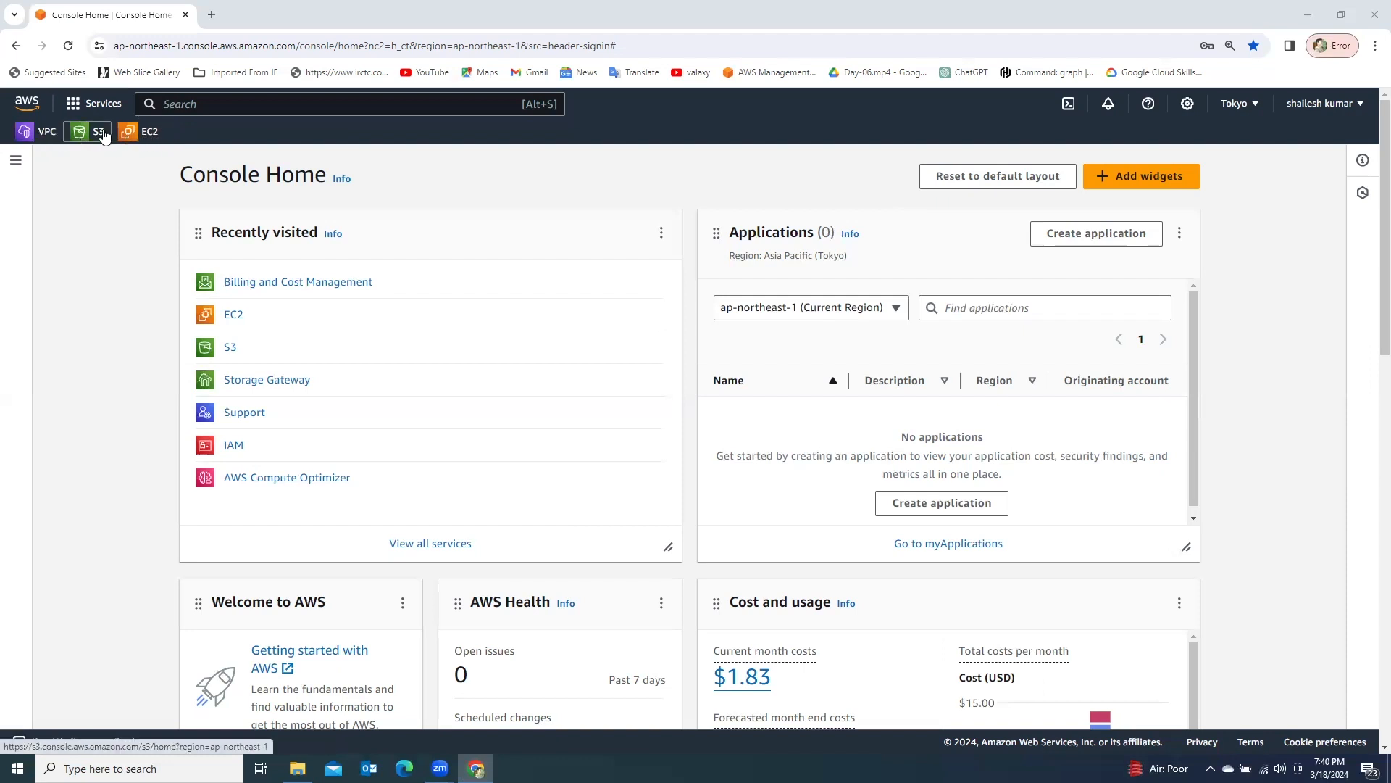
- Search the AWS services for s3 and remove S3 from the favorites
click(184, 109)
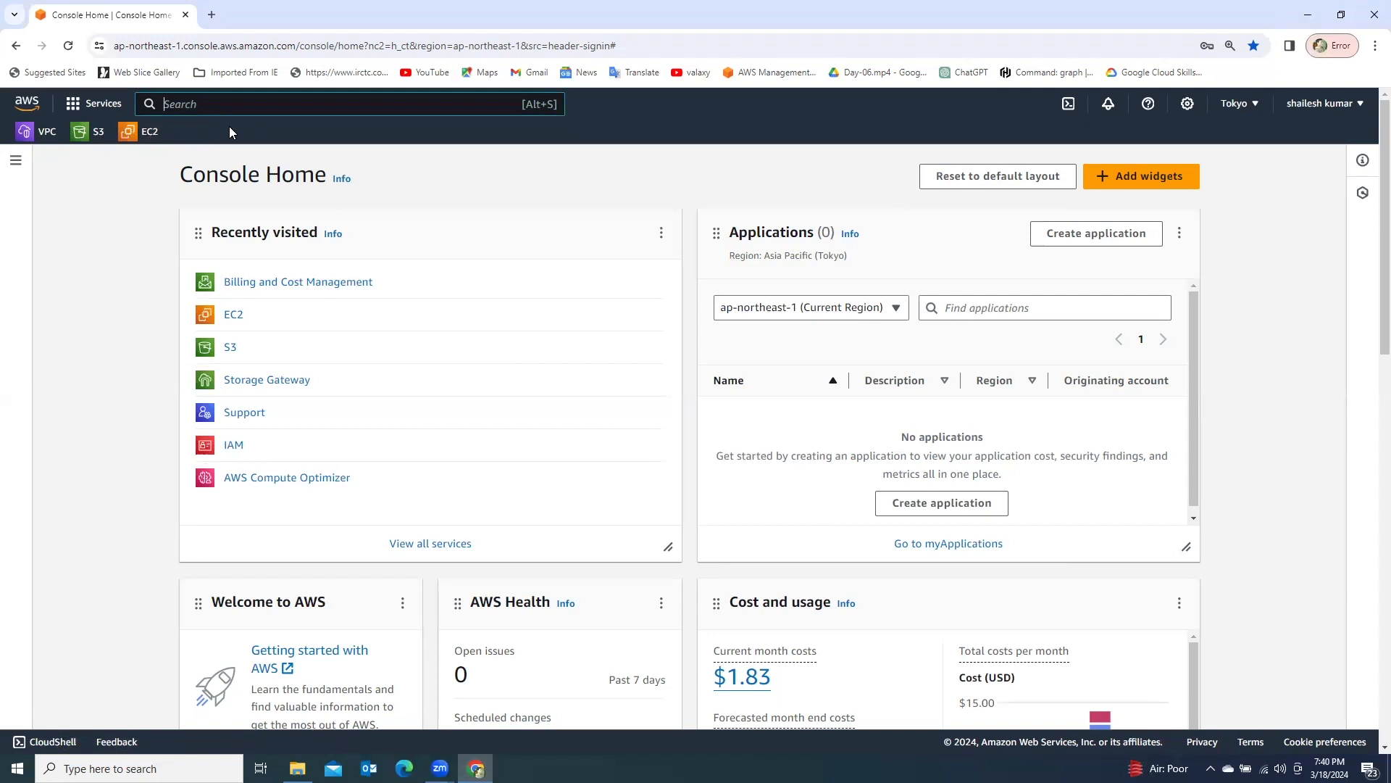
text(s)
key(BackSpace)
text(s3)
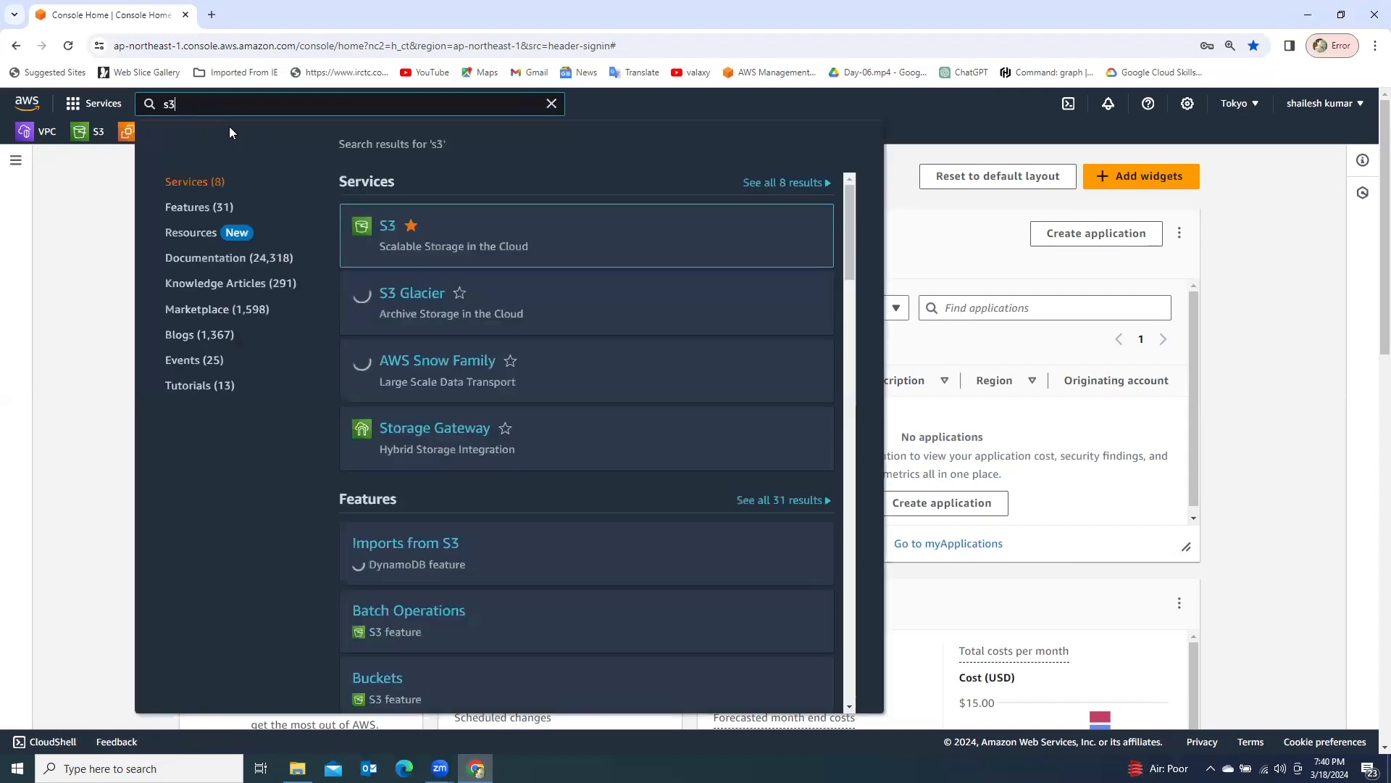
mouse_move(403, 244)
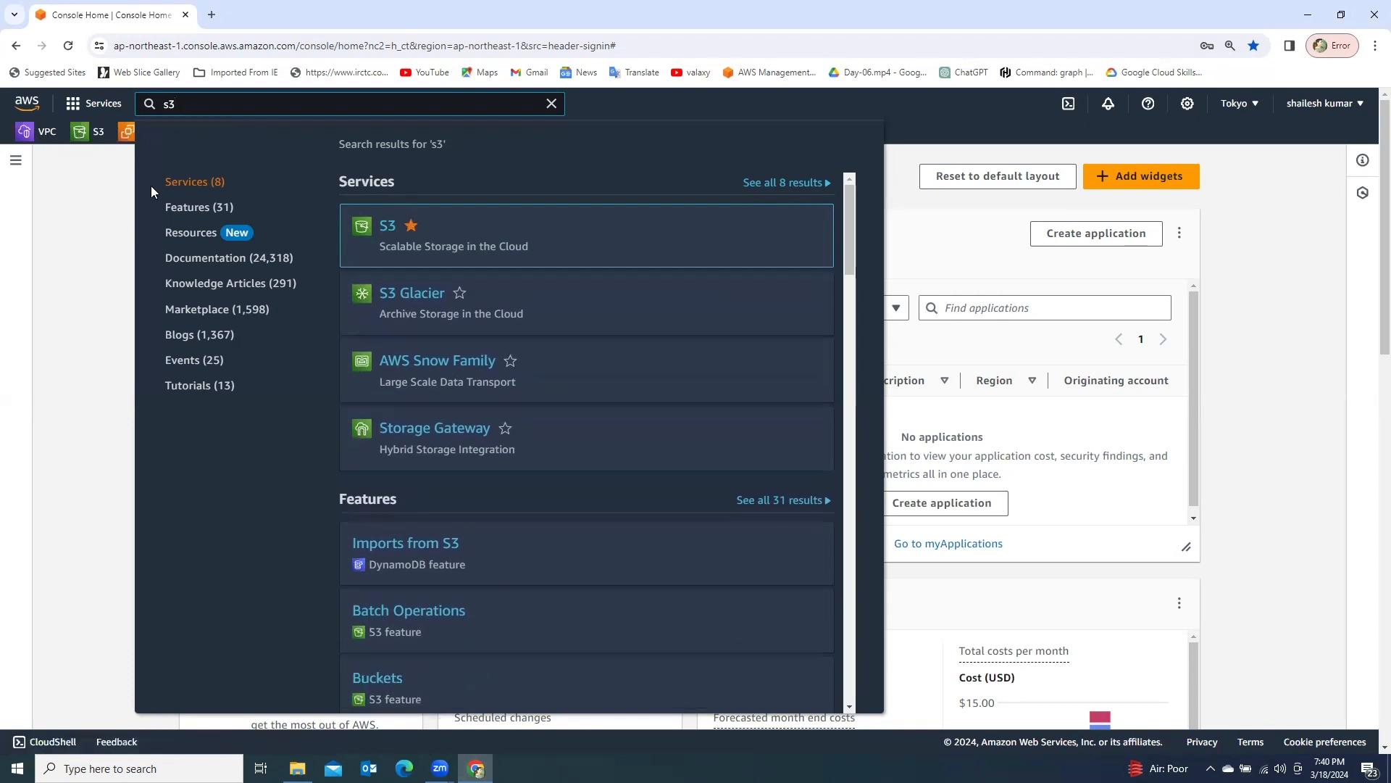
click(411, 229)
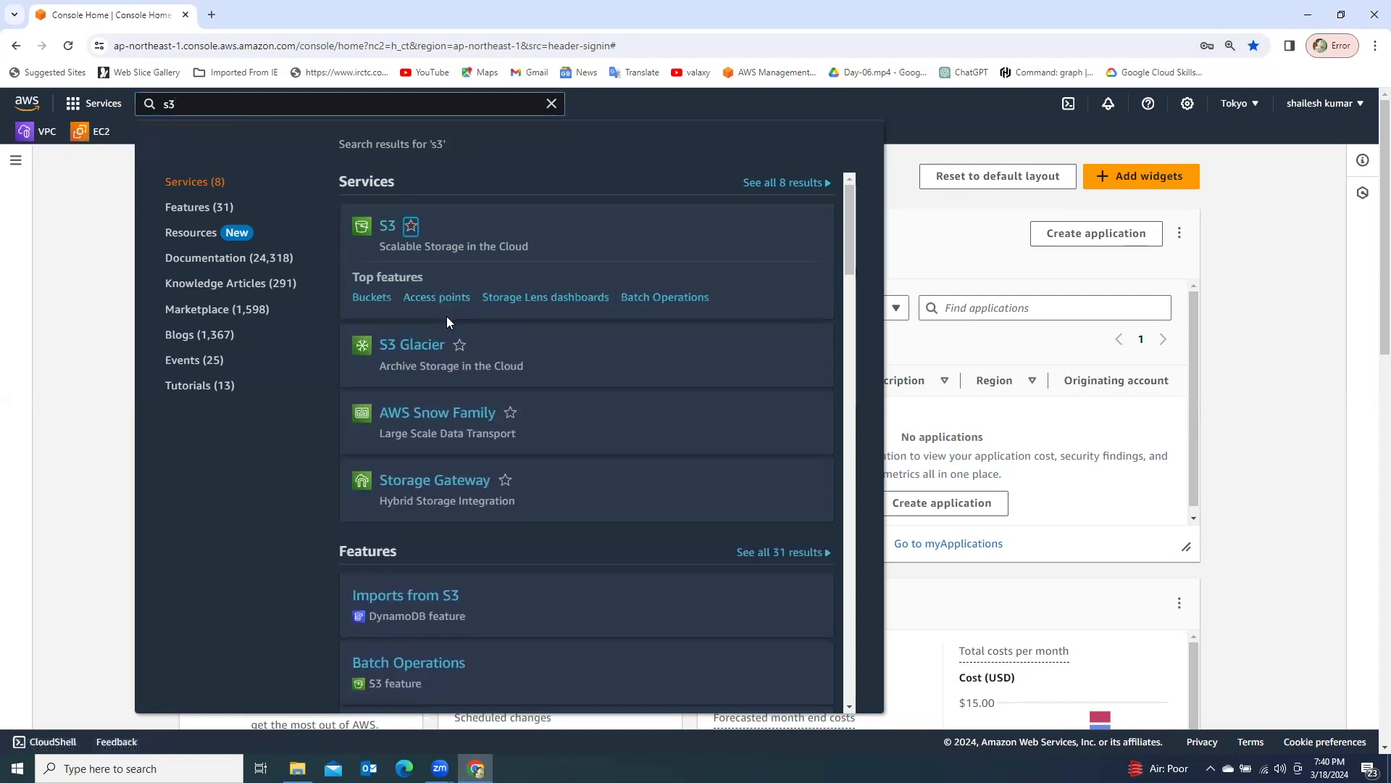
mouse_move(445, 450)
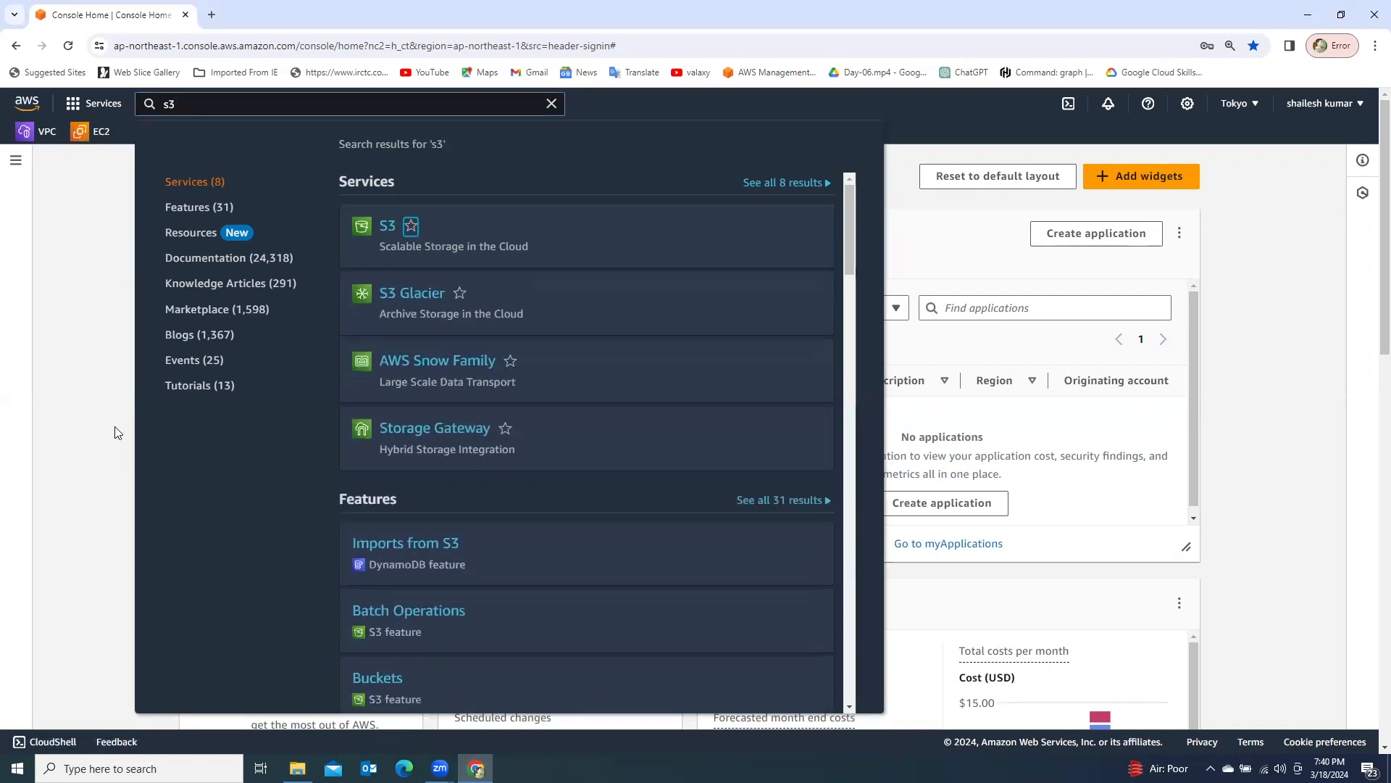
click(90, 187)
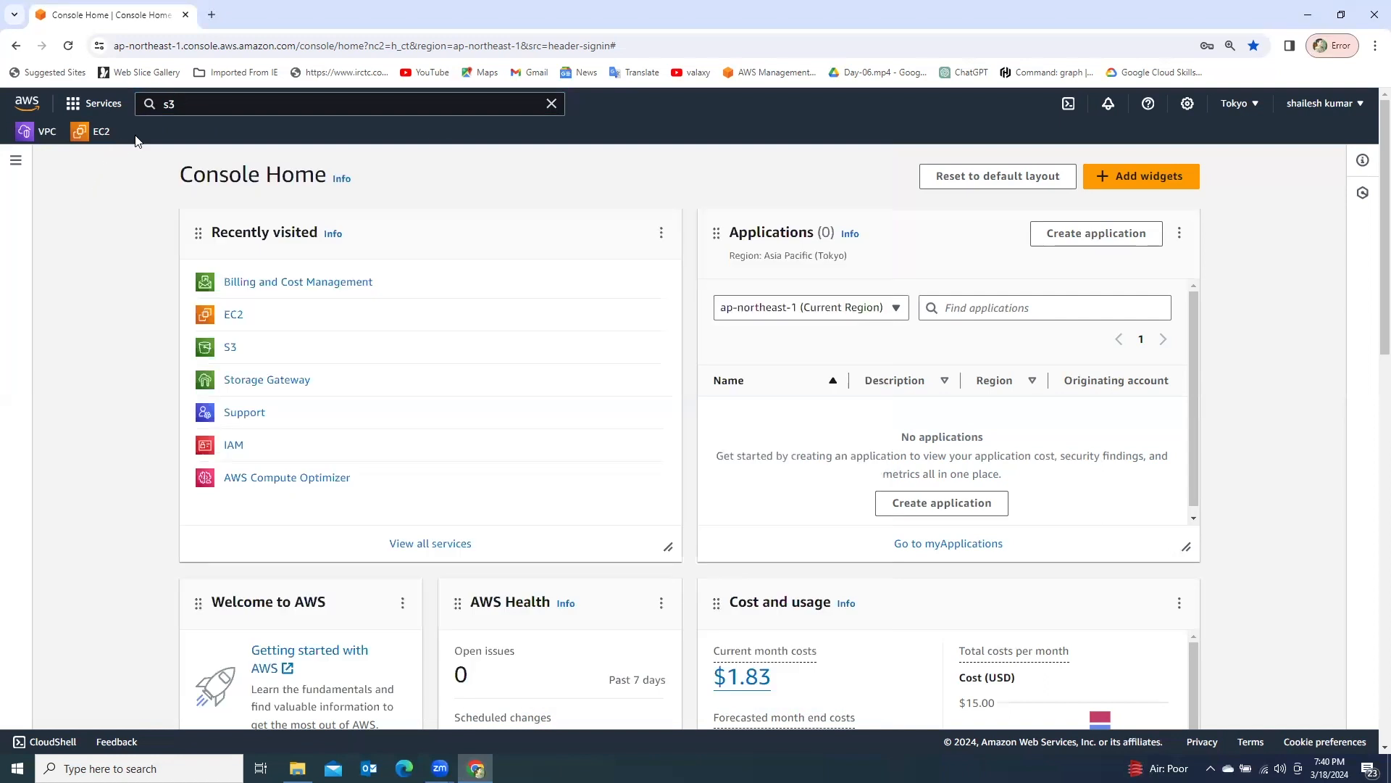
- Add the S3 service back to the favorites from the service search results
click(186, 106)
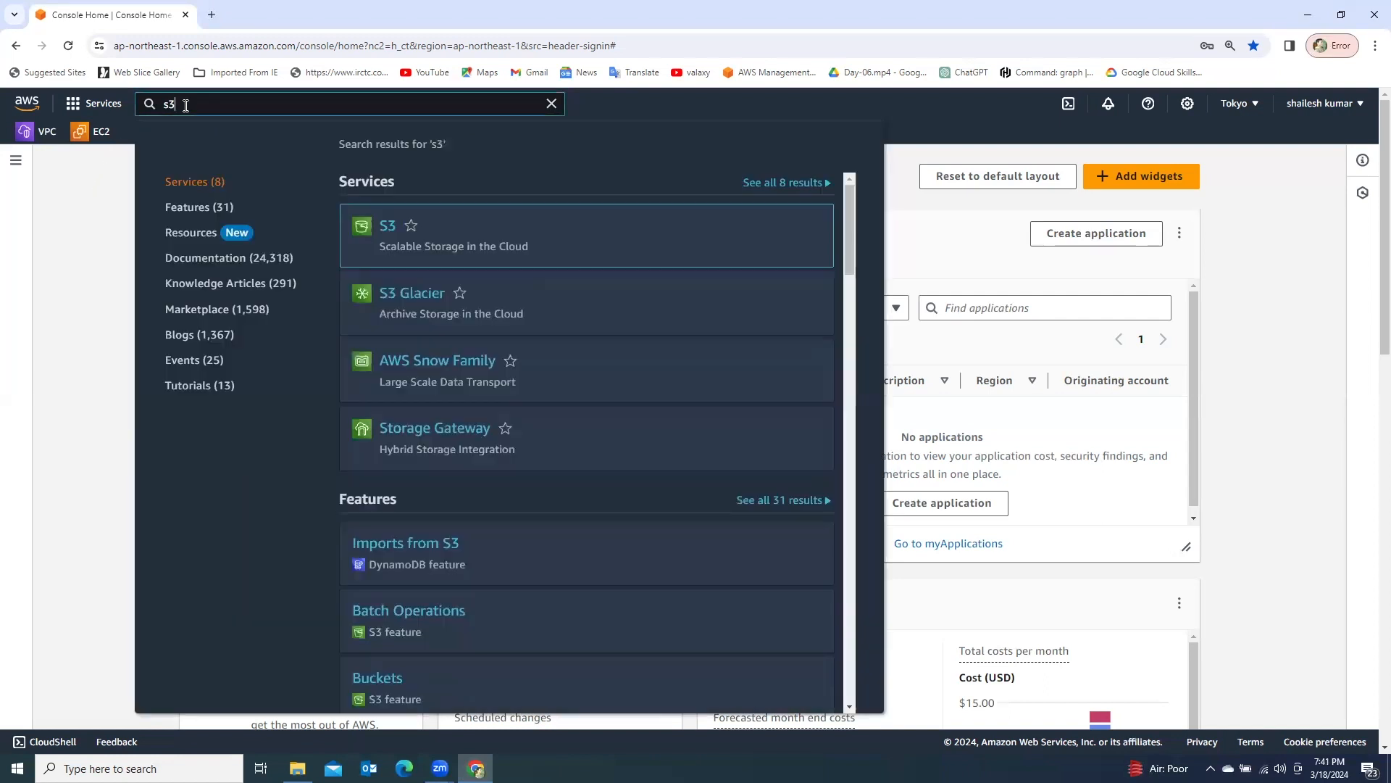
mouse_move(404, 262)
click(411, 226)
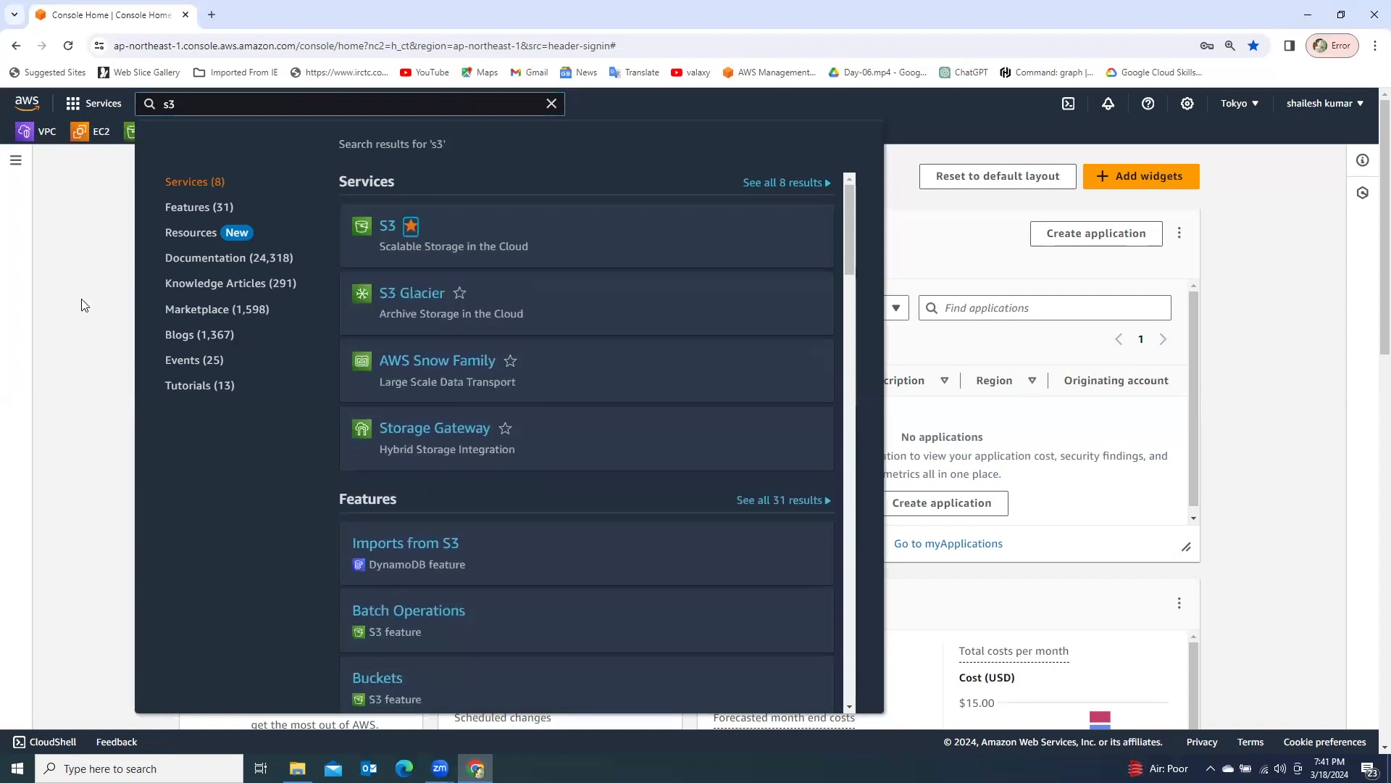
click(84, 217)
- Open the S3 service from the favorites and start creating a new bucket
click(189, 102)
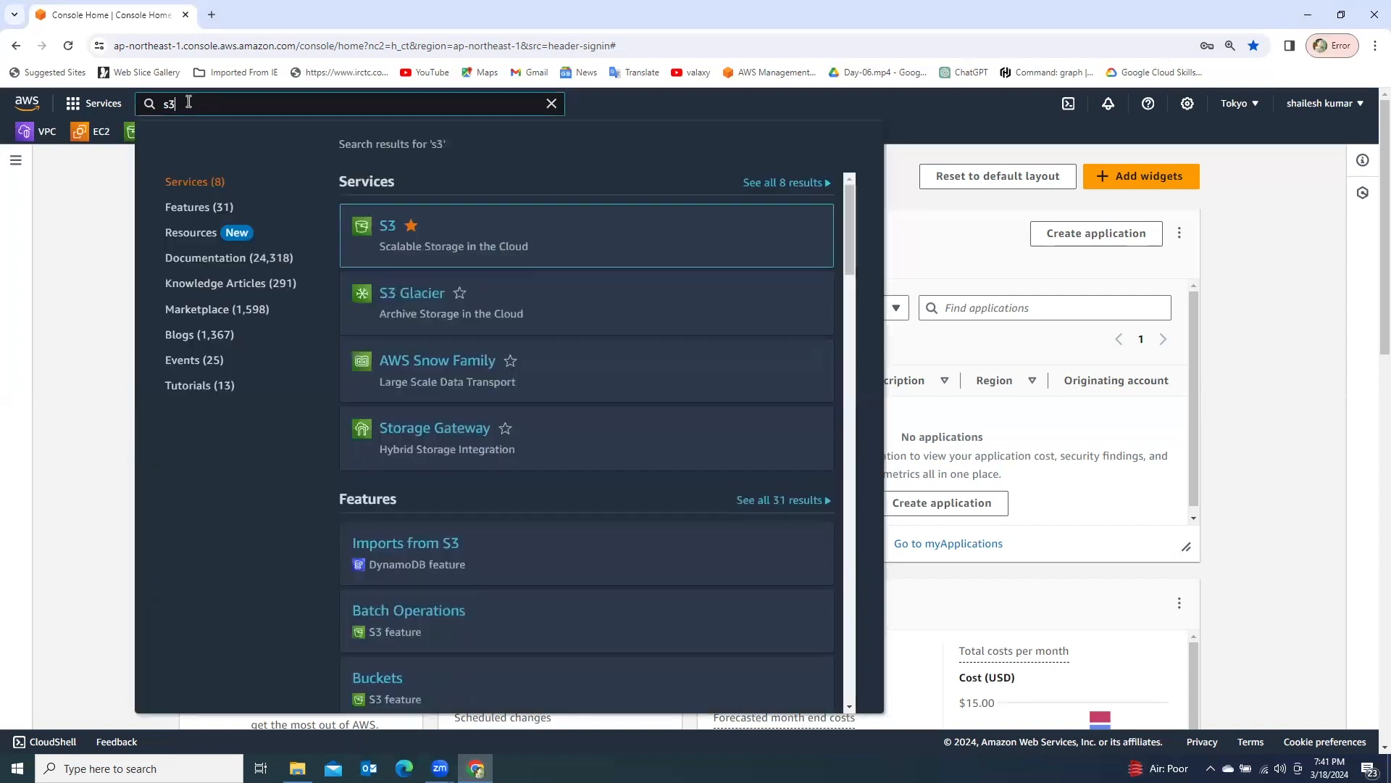
click(23, 355)
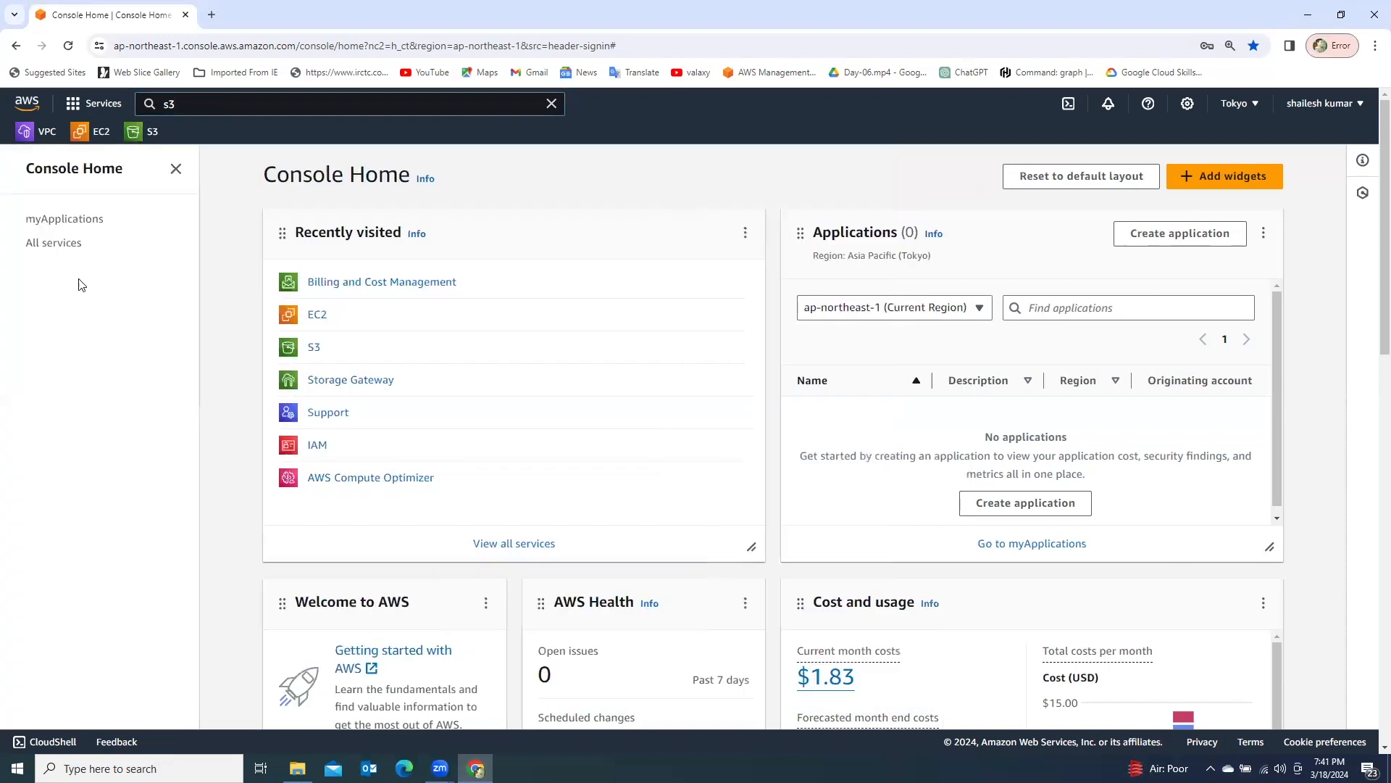
click(140, 136)
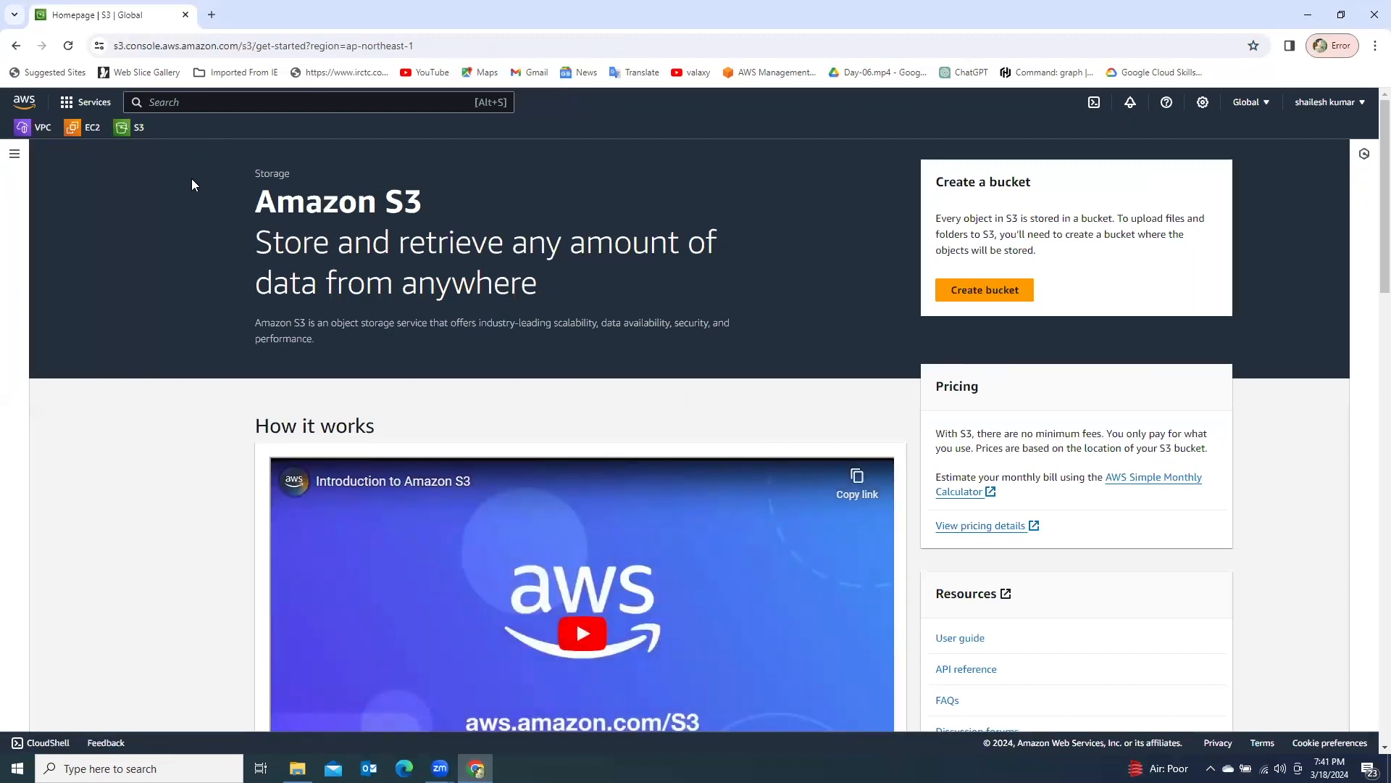
click(977, 294)
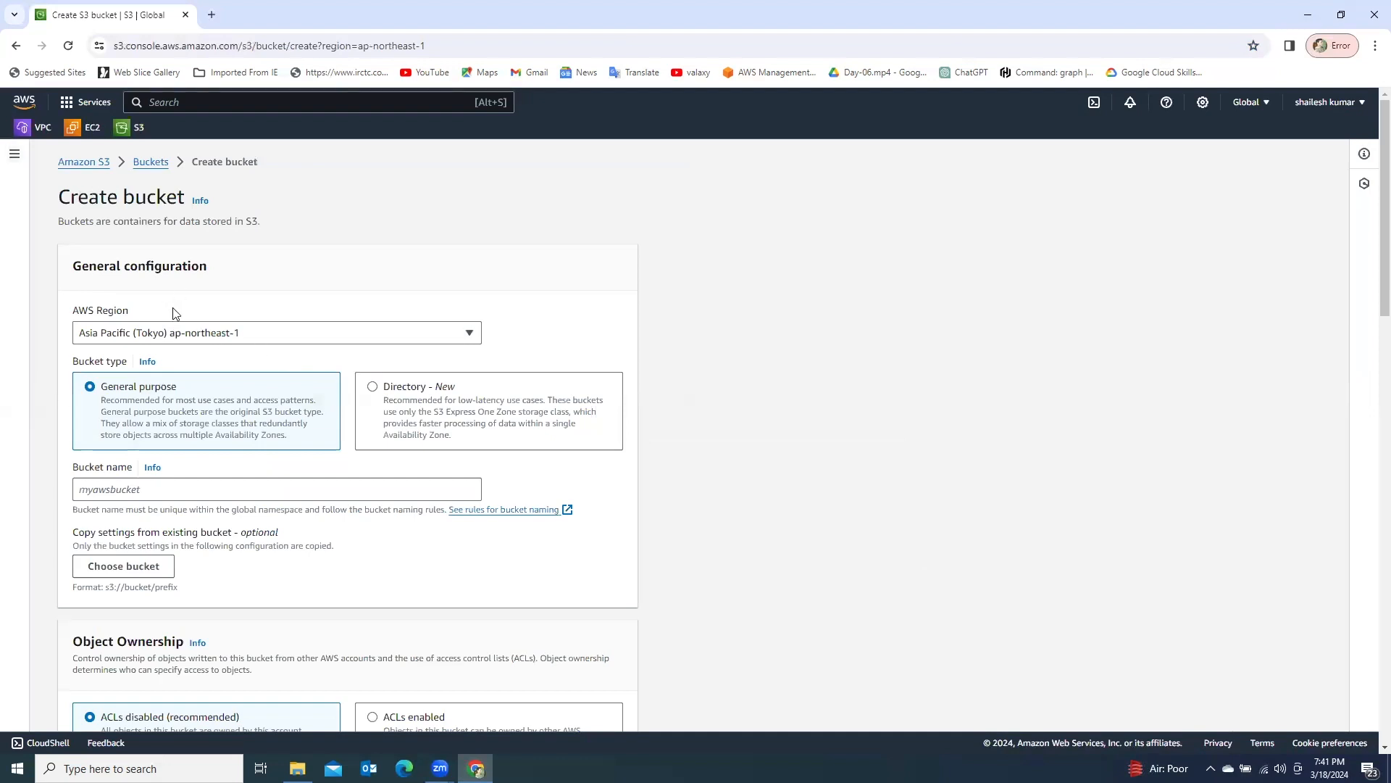
- Set the new bucket's AWS Region to Asia Pacific (Mumbai) ap-south-1
drag(76, 313, 132, 312)
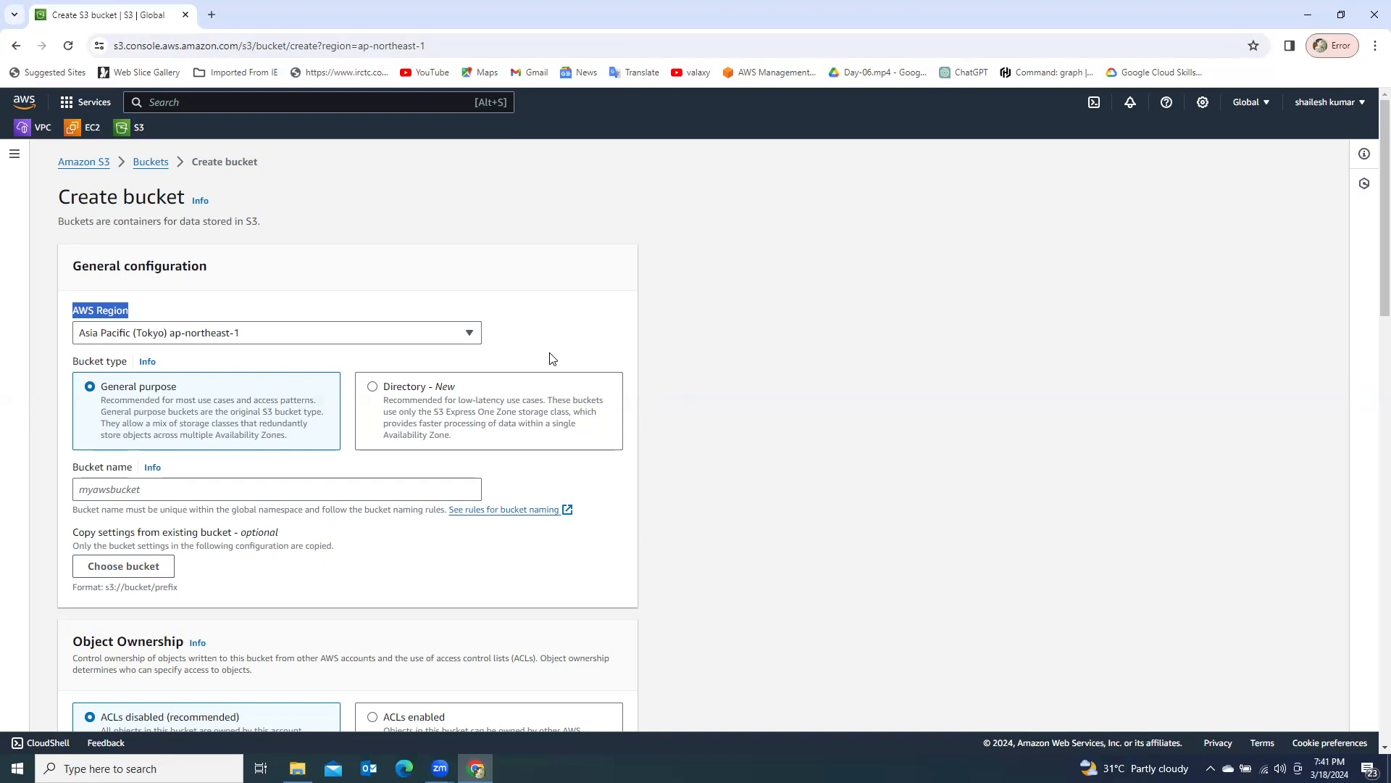
click(314, 338)
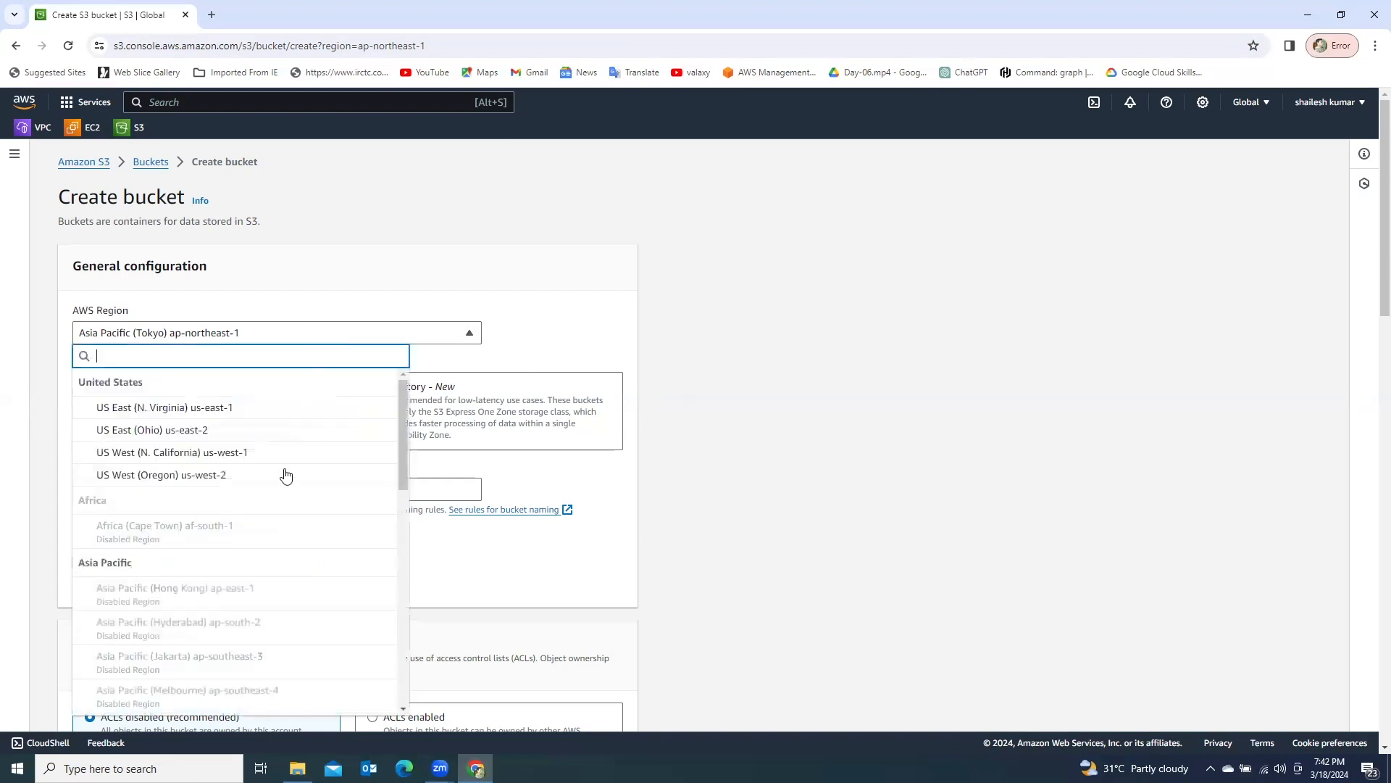
scroll(279, 575, down, 3)
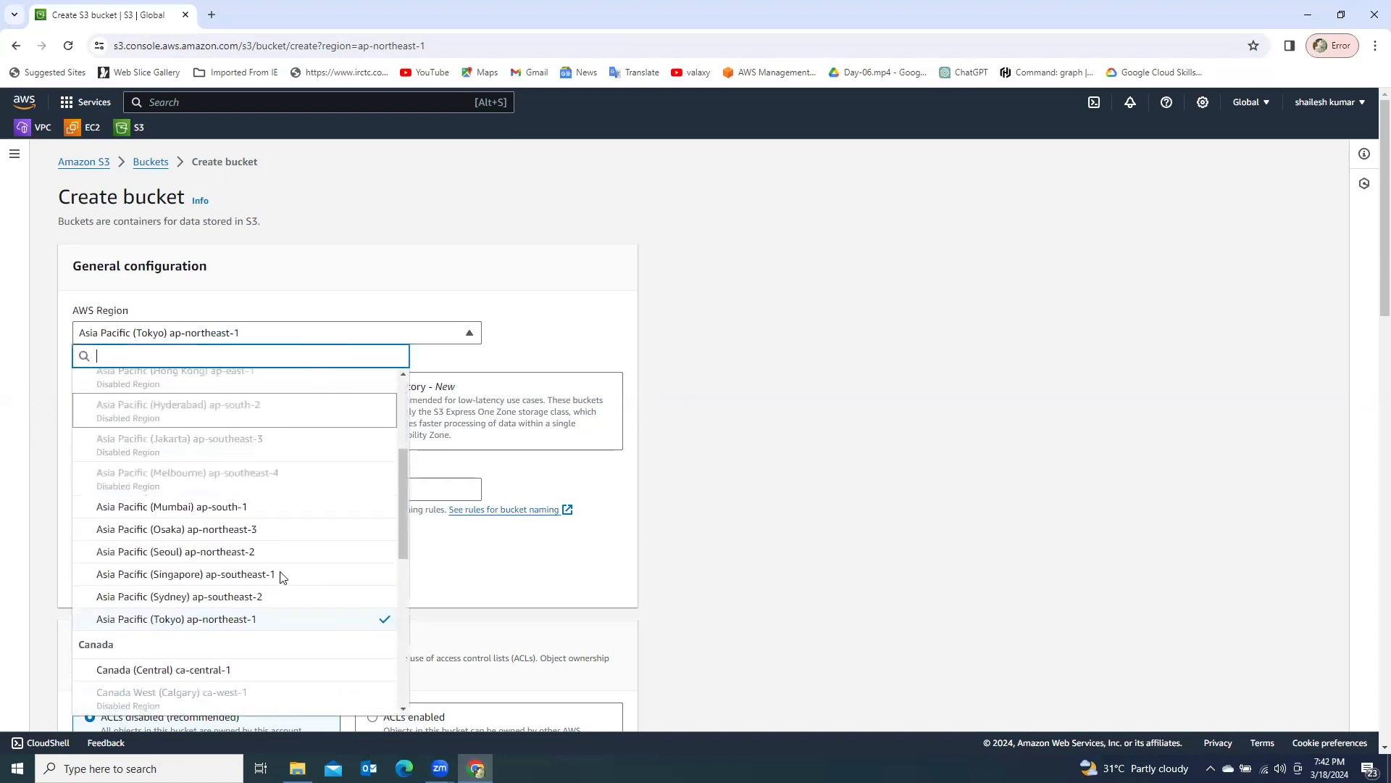
click(204, 512)
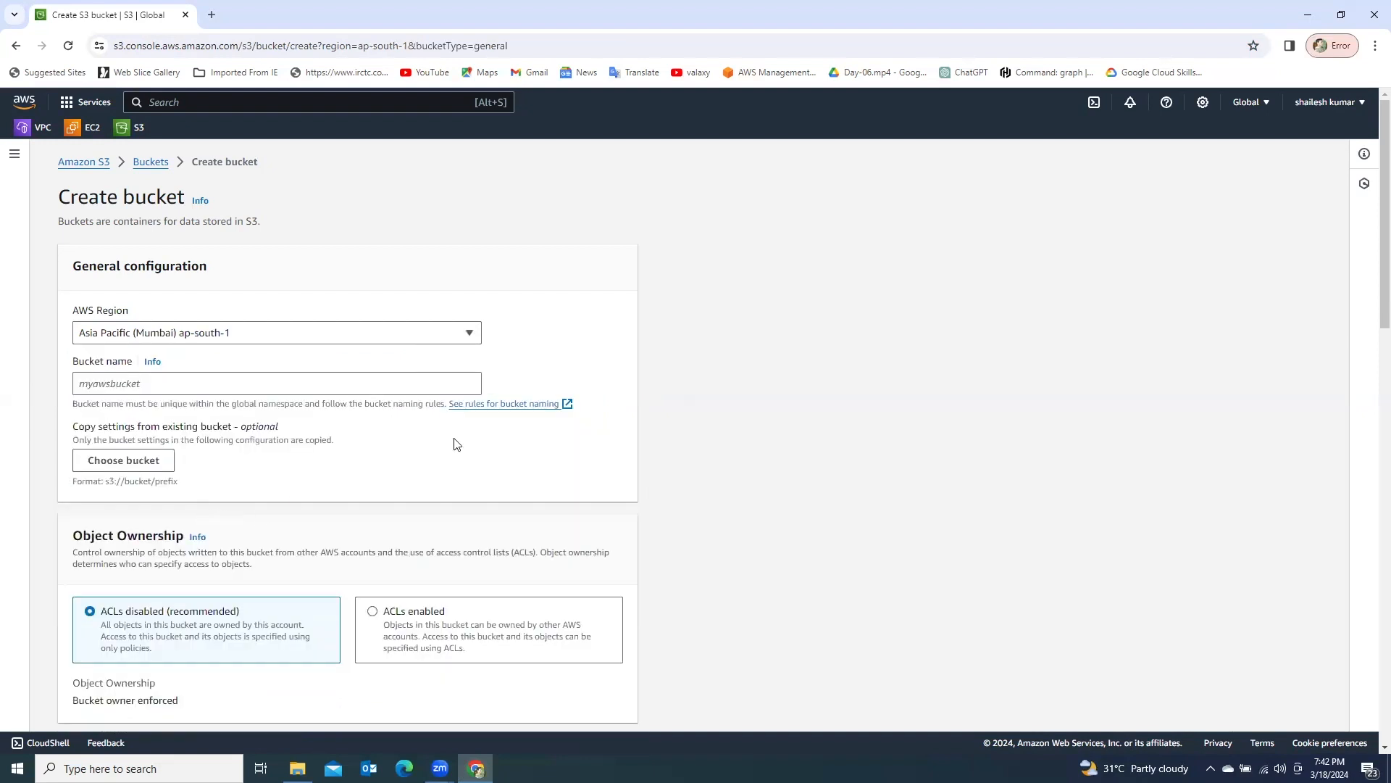
- Name the new bucket india010101
click(91, 385)
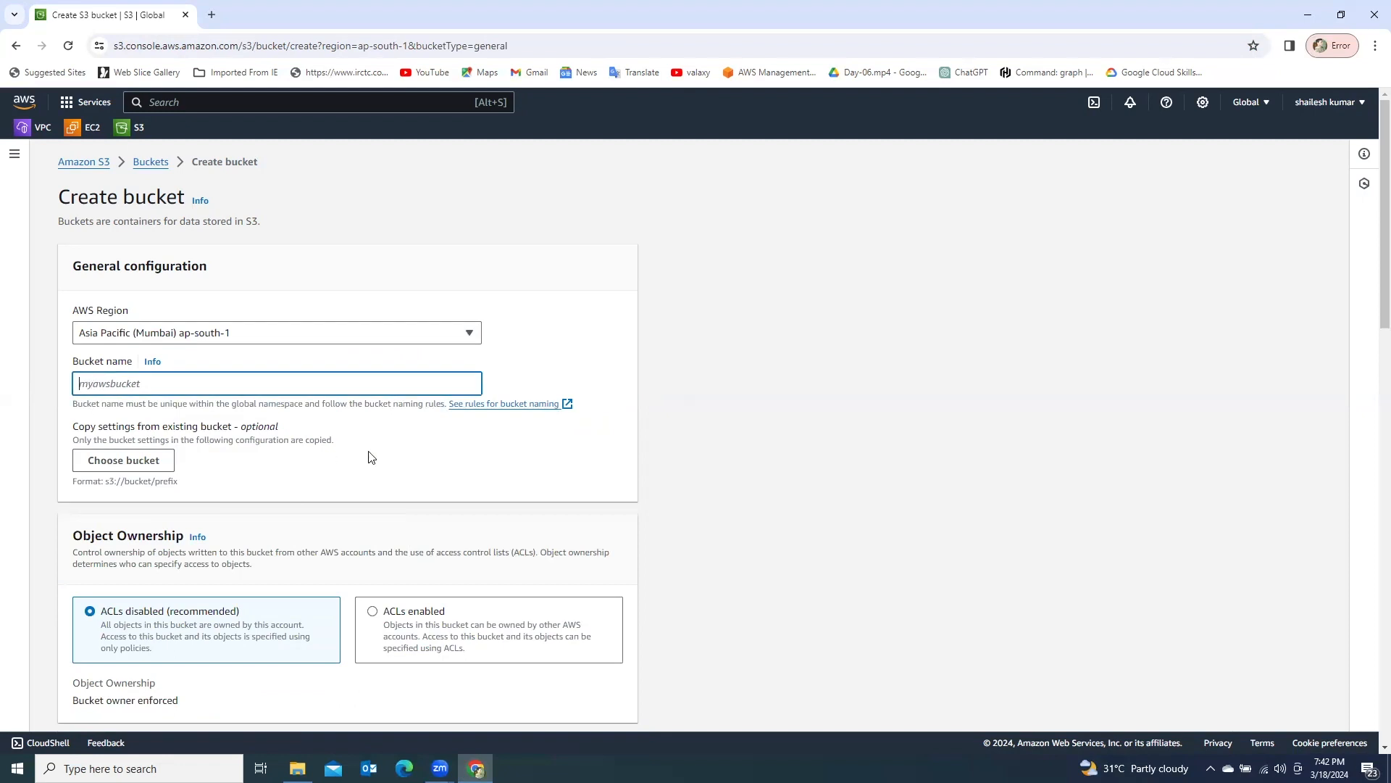
text(india010101)
click(441, 460)
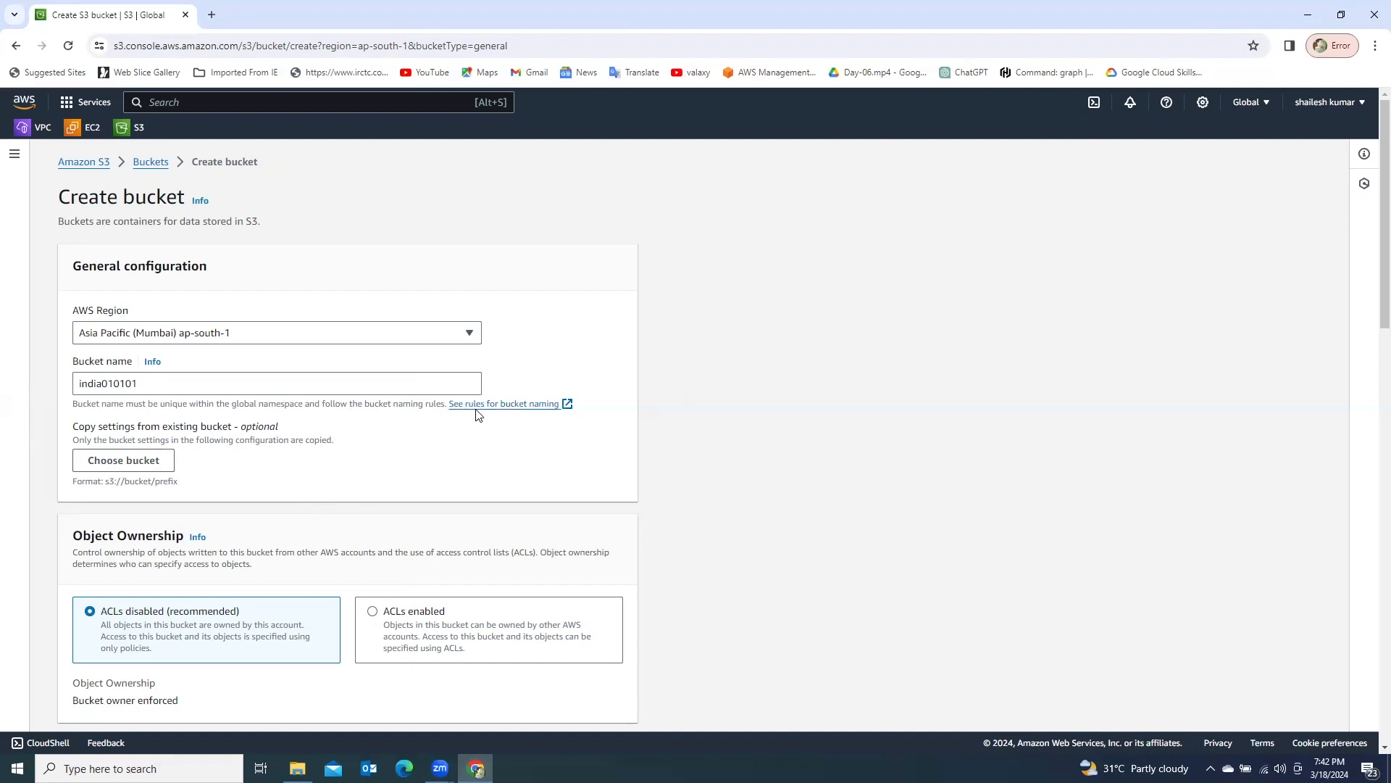
- Read the naming rules for general purpose buckets in the S3 documentation and return to the bucket creation form
click(526, 411)
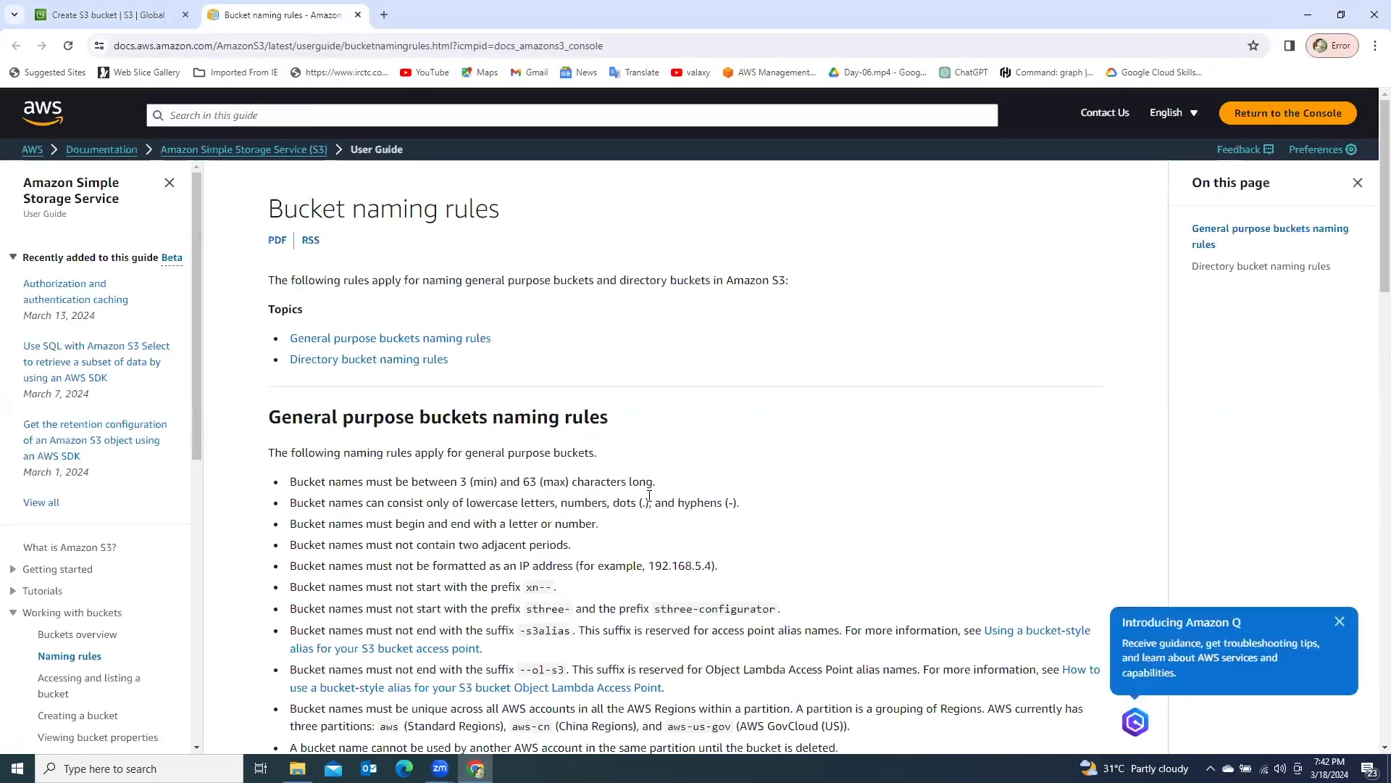
mouse_move(657, 481)
mouse_down()
mouse_move(303, 484)
mouse_move(648, 477)
mouse_up()
click(368, 482)
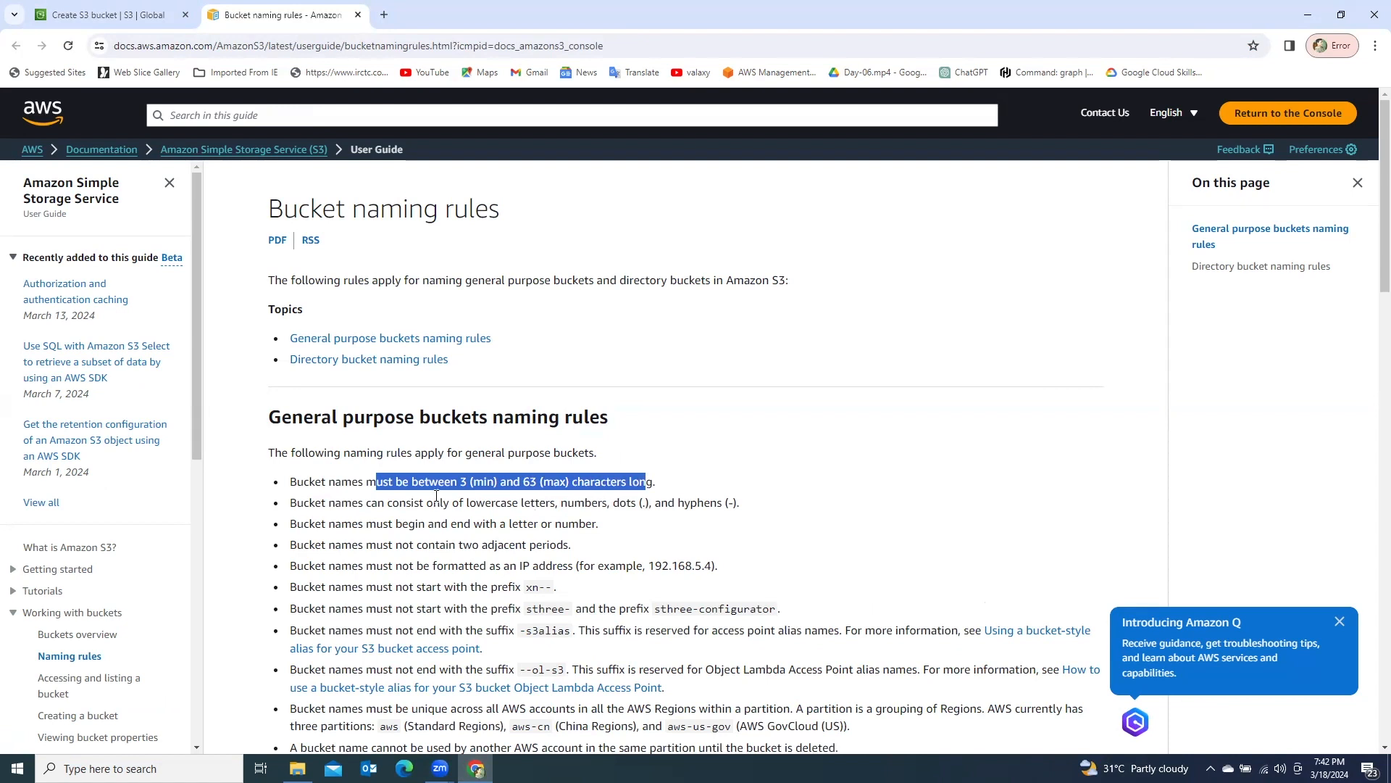
scroll(437, 490, down, 2)
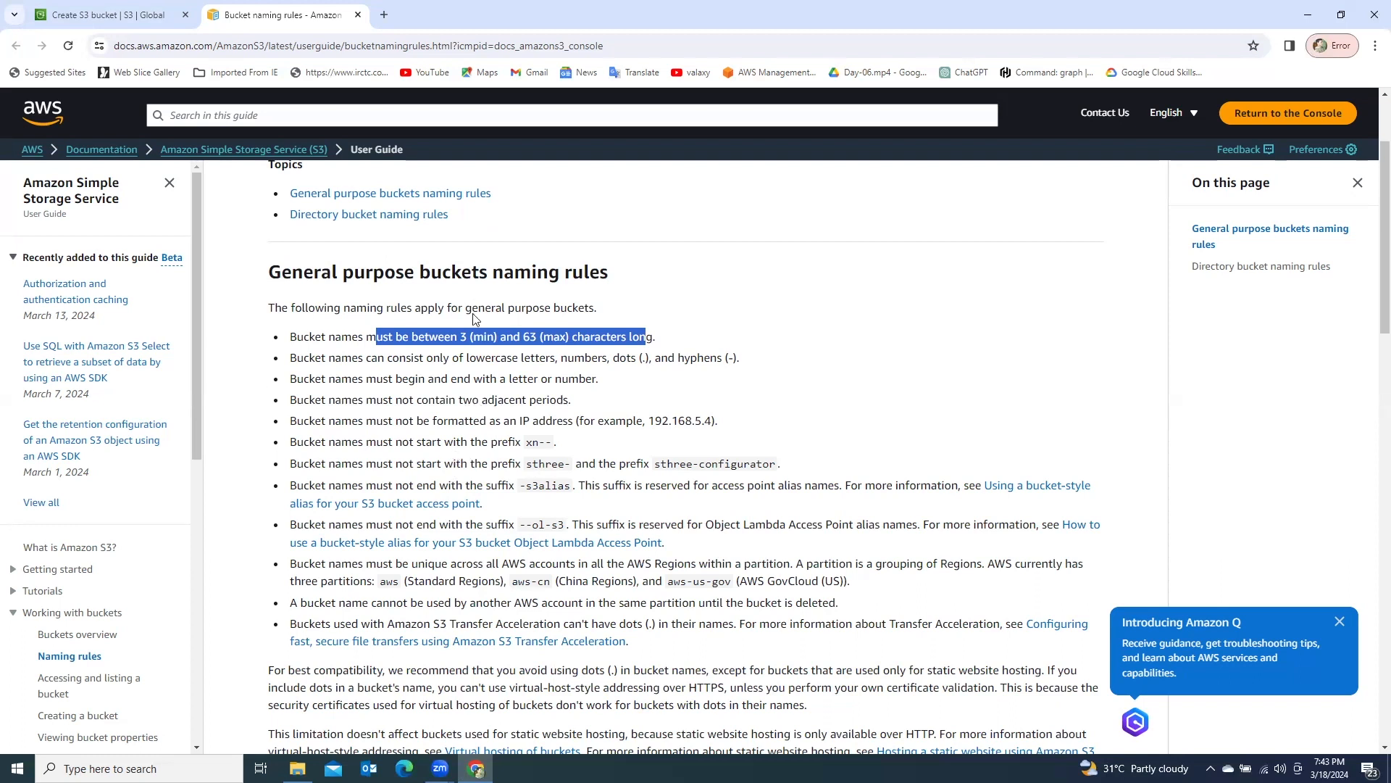
drag(487, 275, 593, 275)
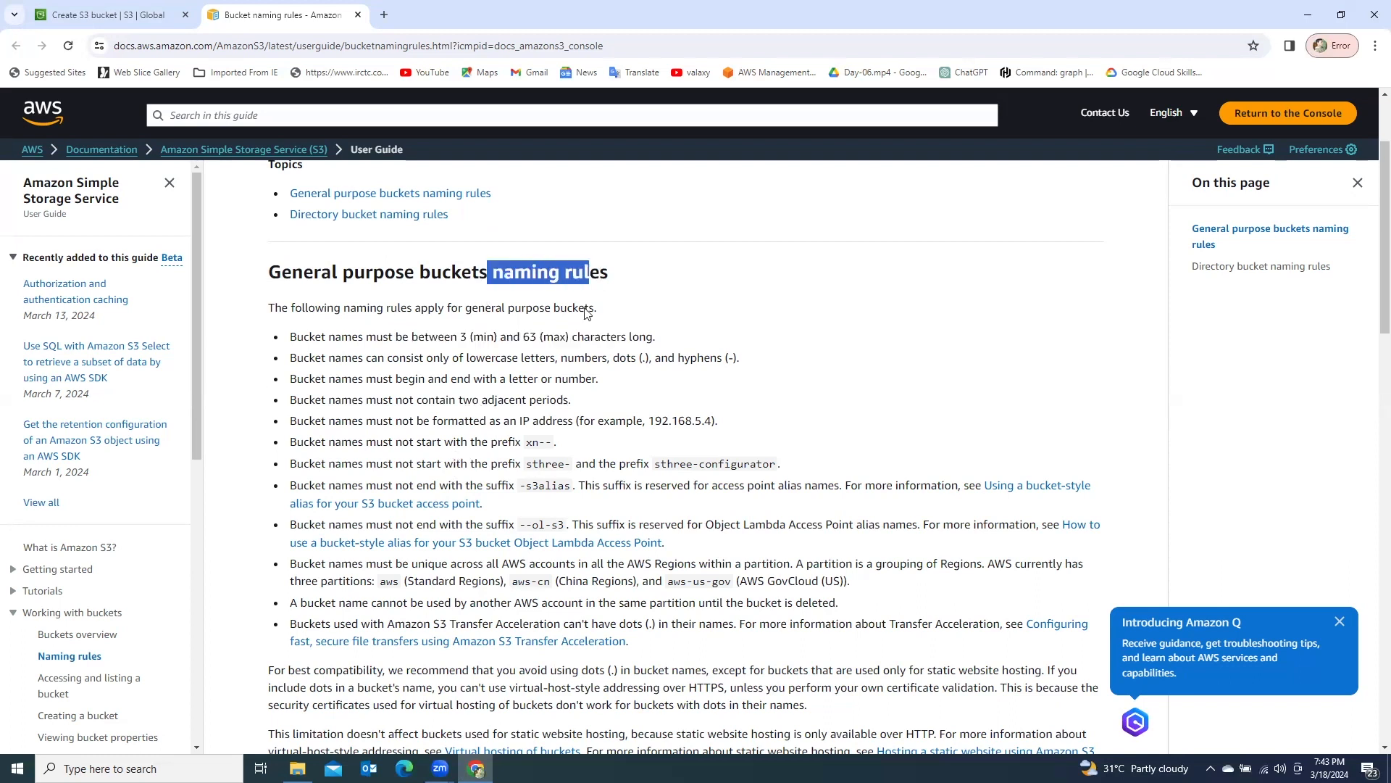
scroll(461, 394, down, 3)
scroll(456, 391, up, 2)
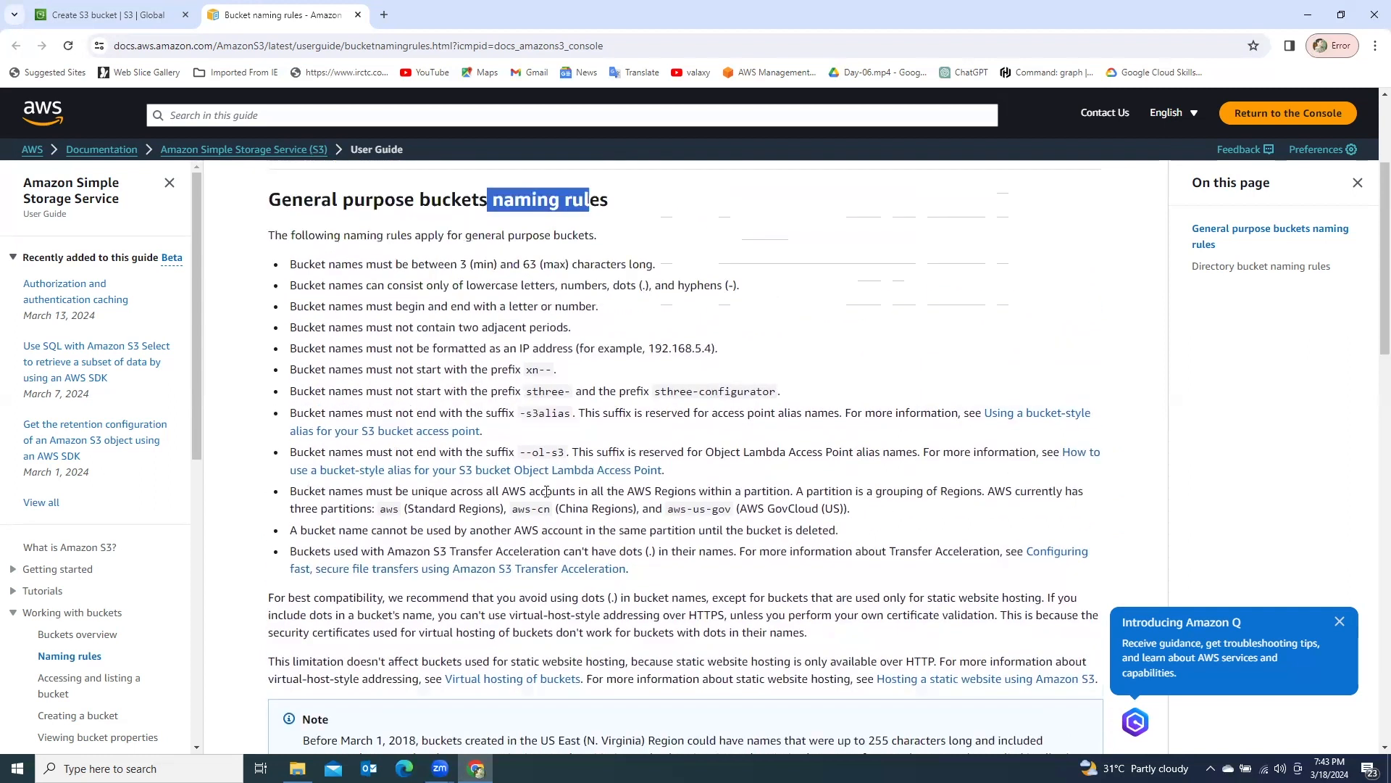
click(134, 18)
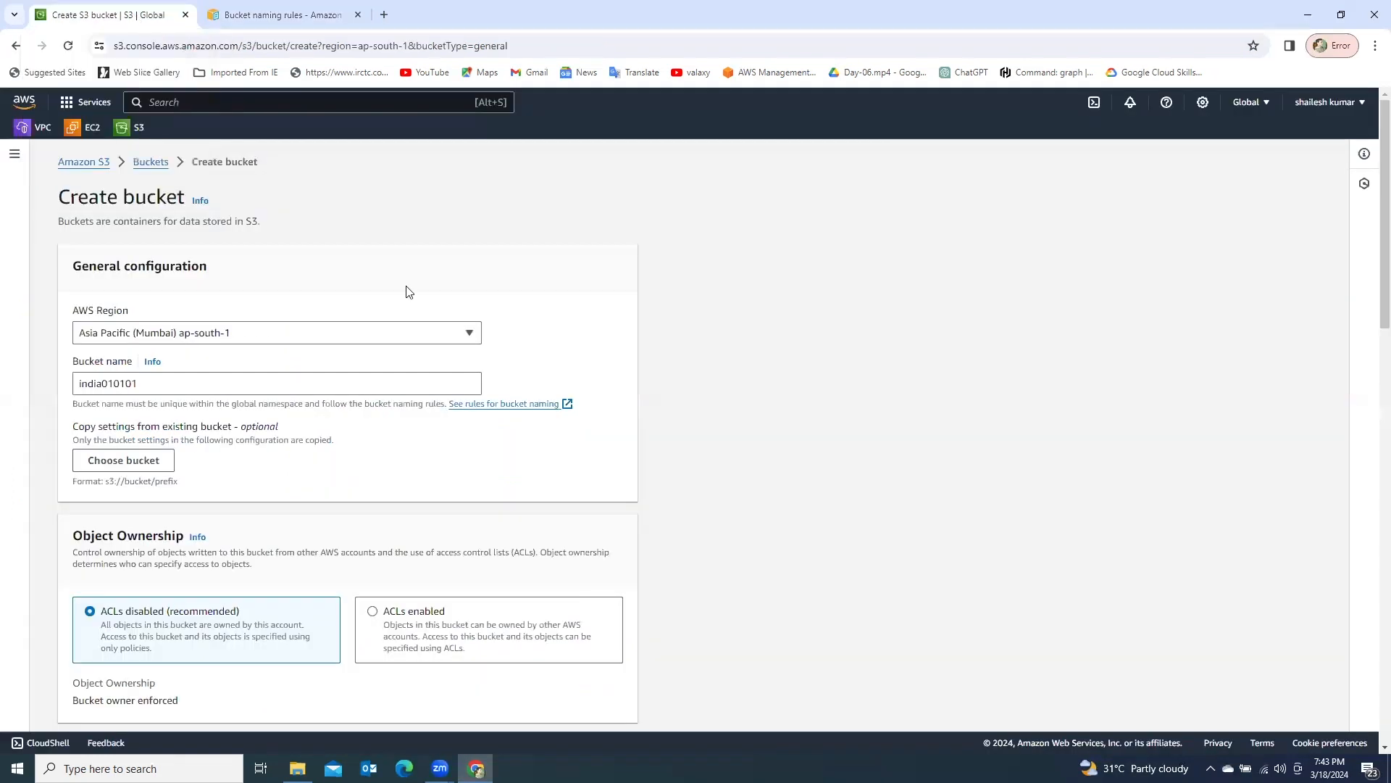
- Enable ACLs for the bucket and set its object ownership to Bucket owner preferred
scroll(371, 473, down, 2)
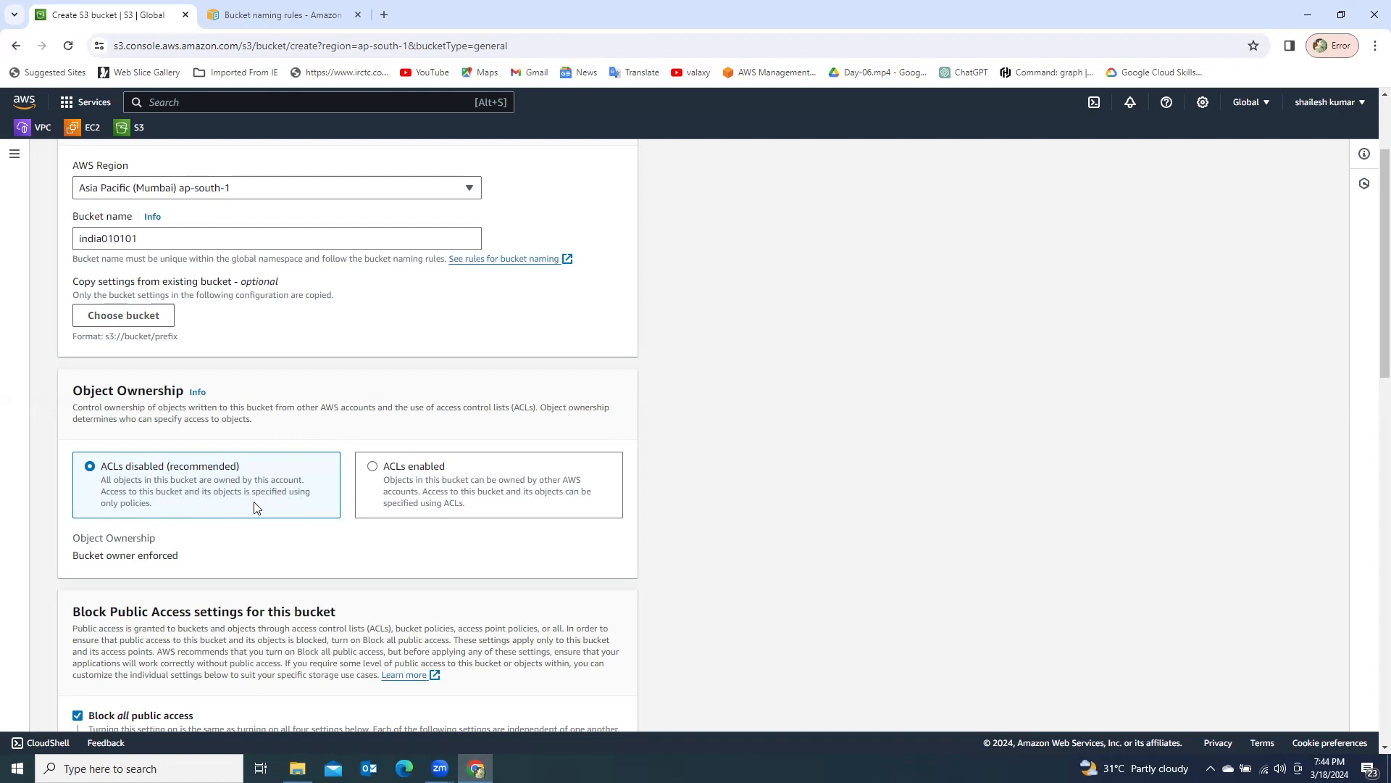
drag(155, 507, 96, 506)
click(373, 467)
scroll(461, 493, down, 2)
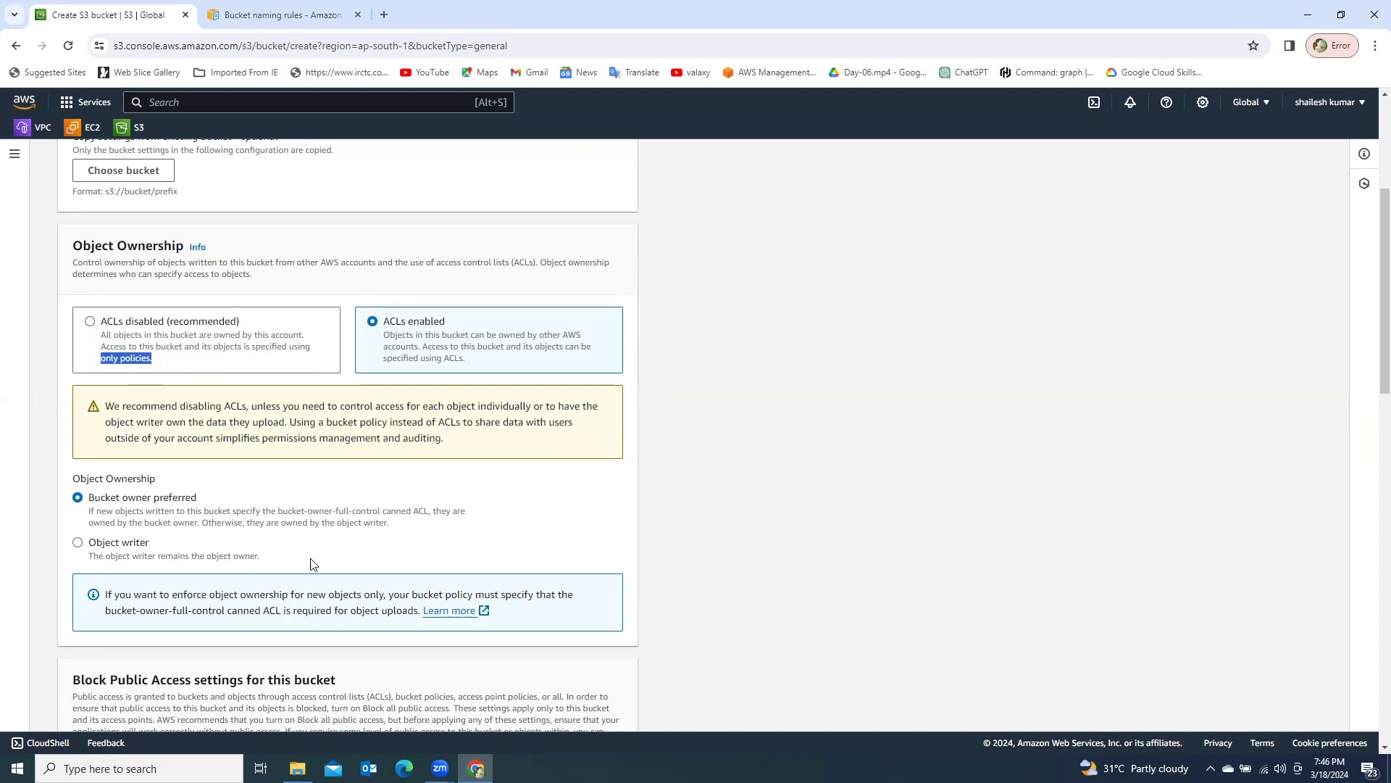
click(80, 544)
scroll(247, 553, down, 3)
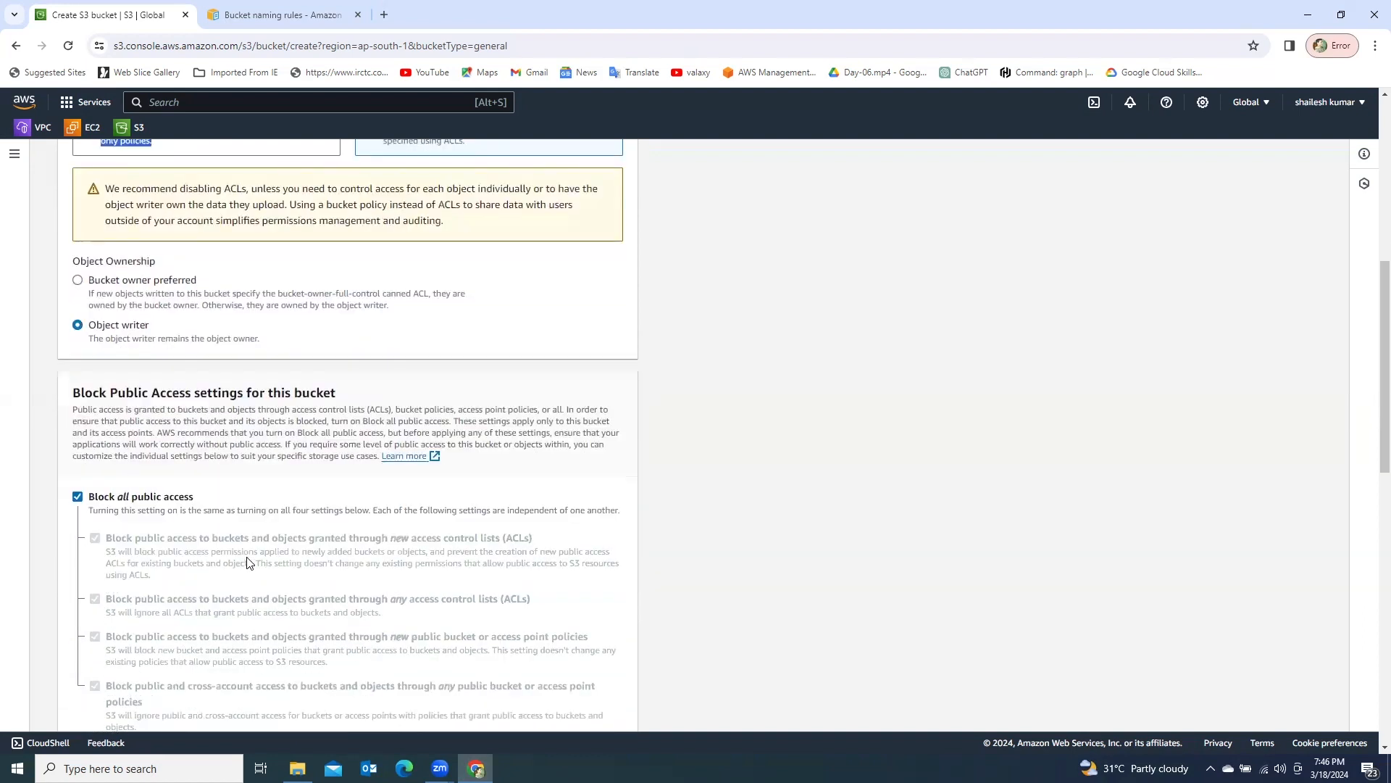
click(79, 280)
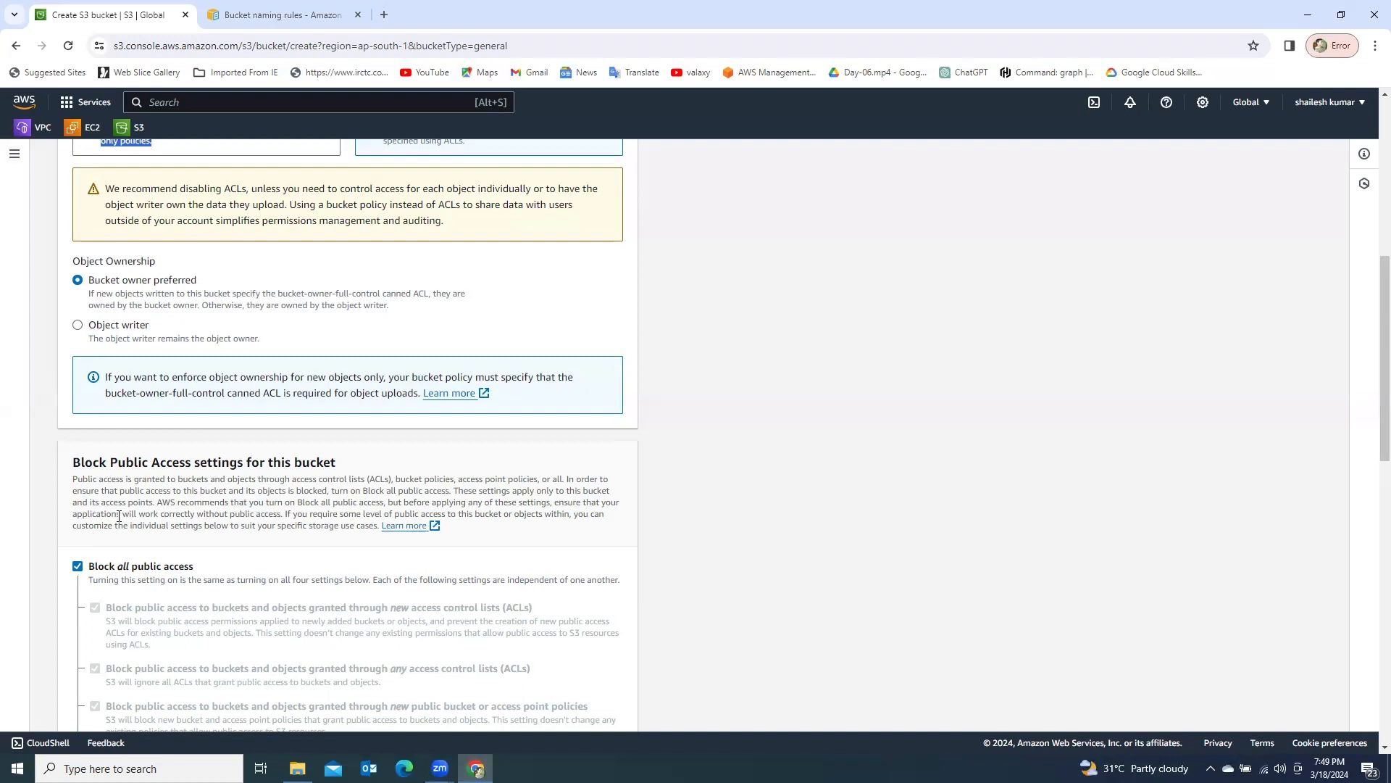
- Turn off Block all public access for the bucket and acknowledge that its objects might become public
scroll(127, 552, down, 2)
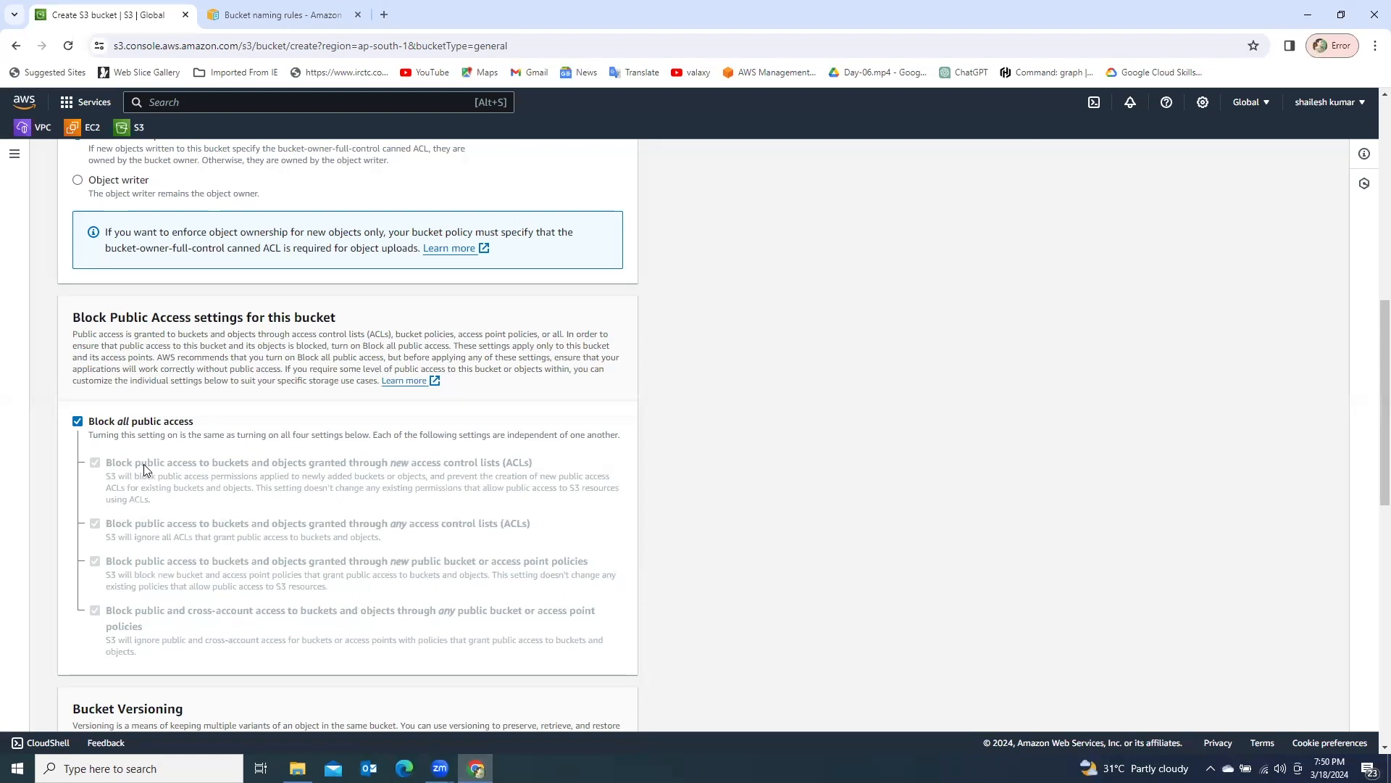
click(78, 425)
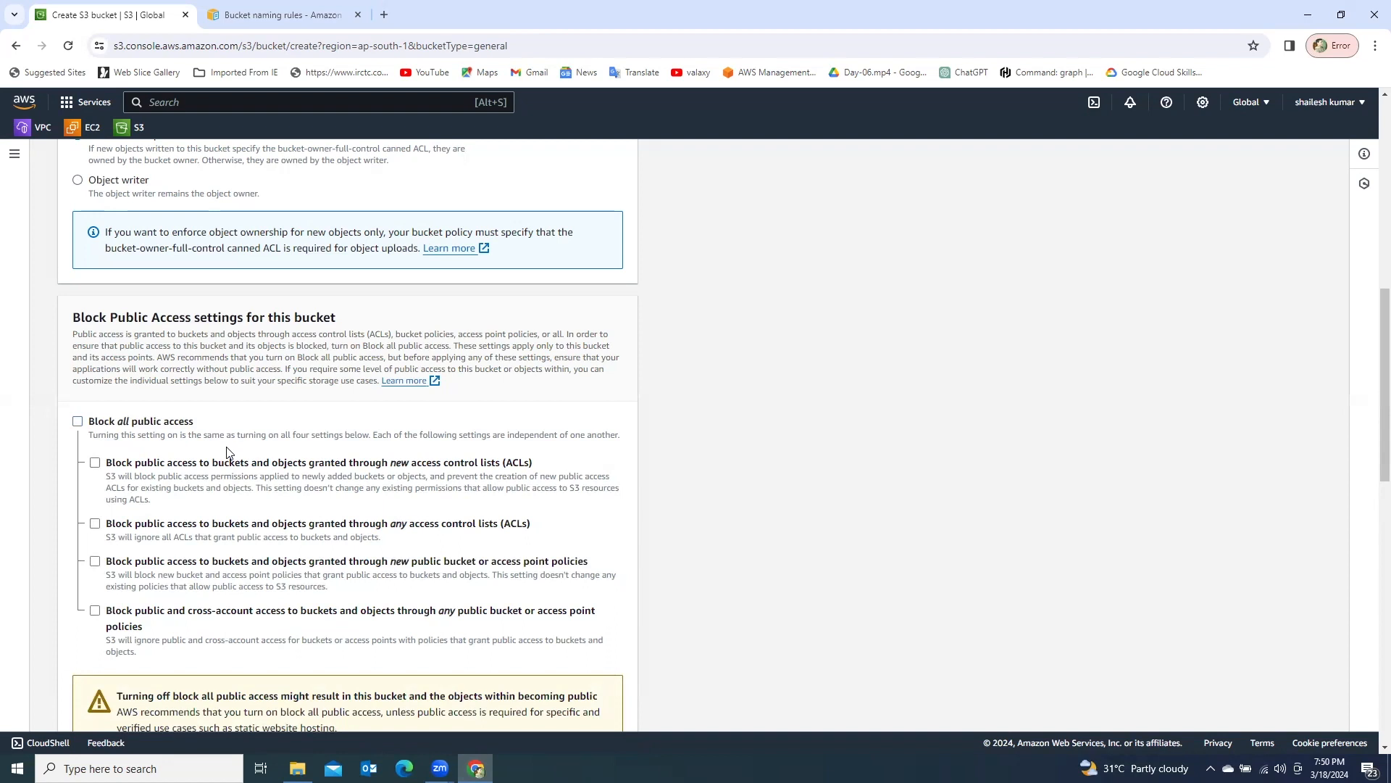
scroll(228, 453, down, 2)
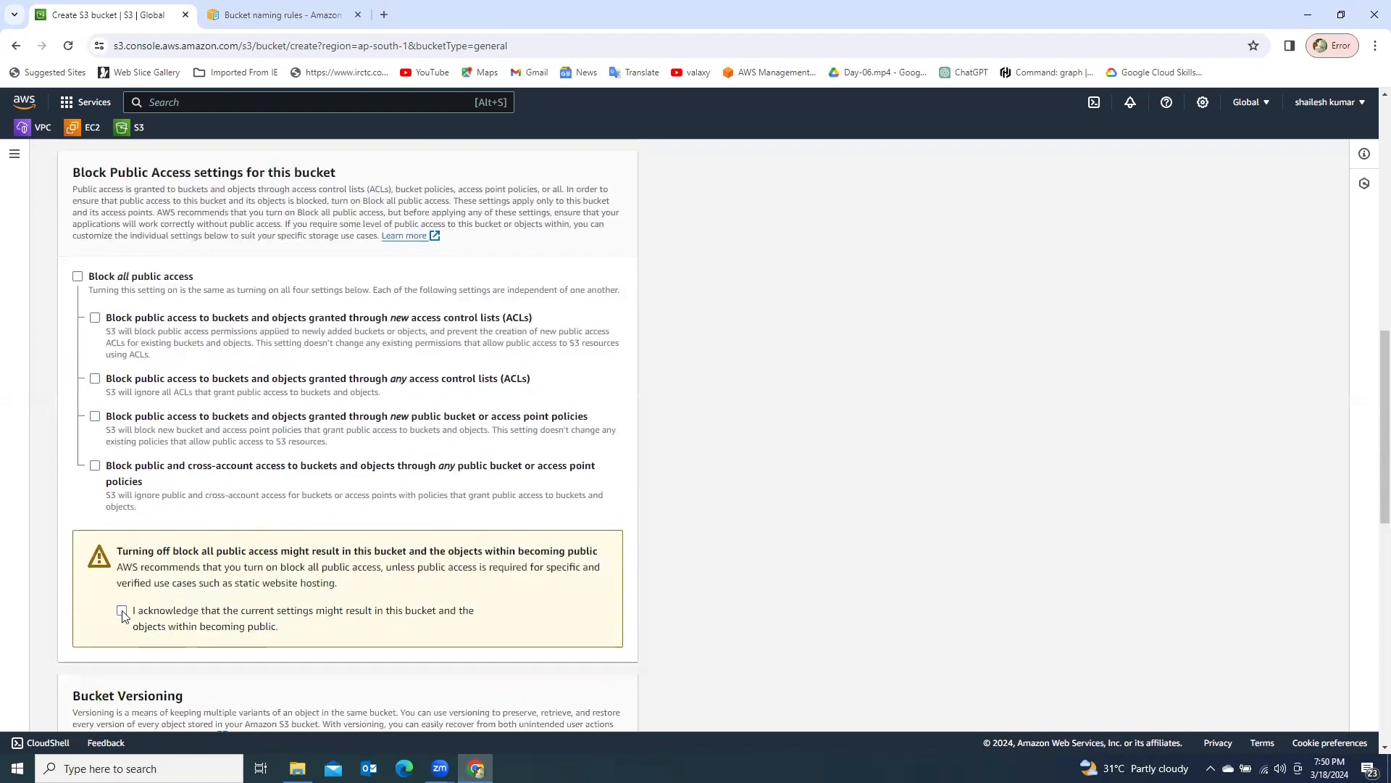
click(121, 612)
- Review the public access settings and the Bucket Versioning options of the new bucket
scroll(188, 474, down, 3)
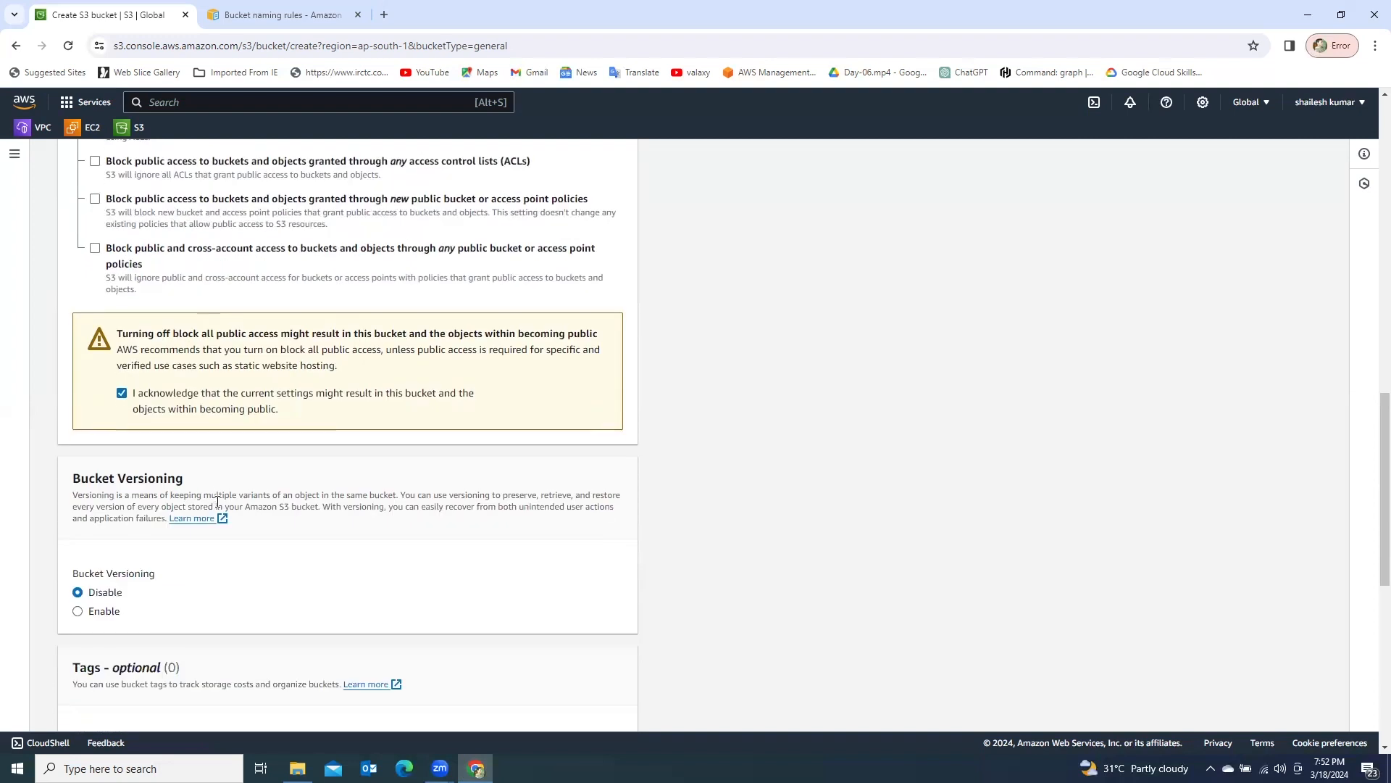
scroll(217, 497, up, 2)
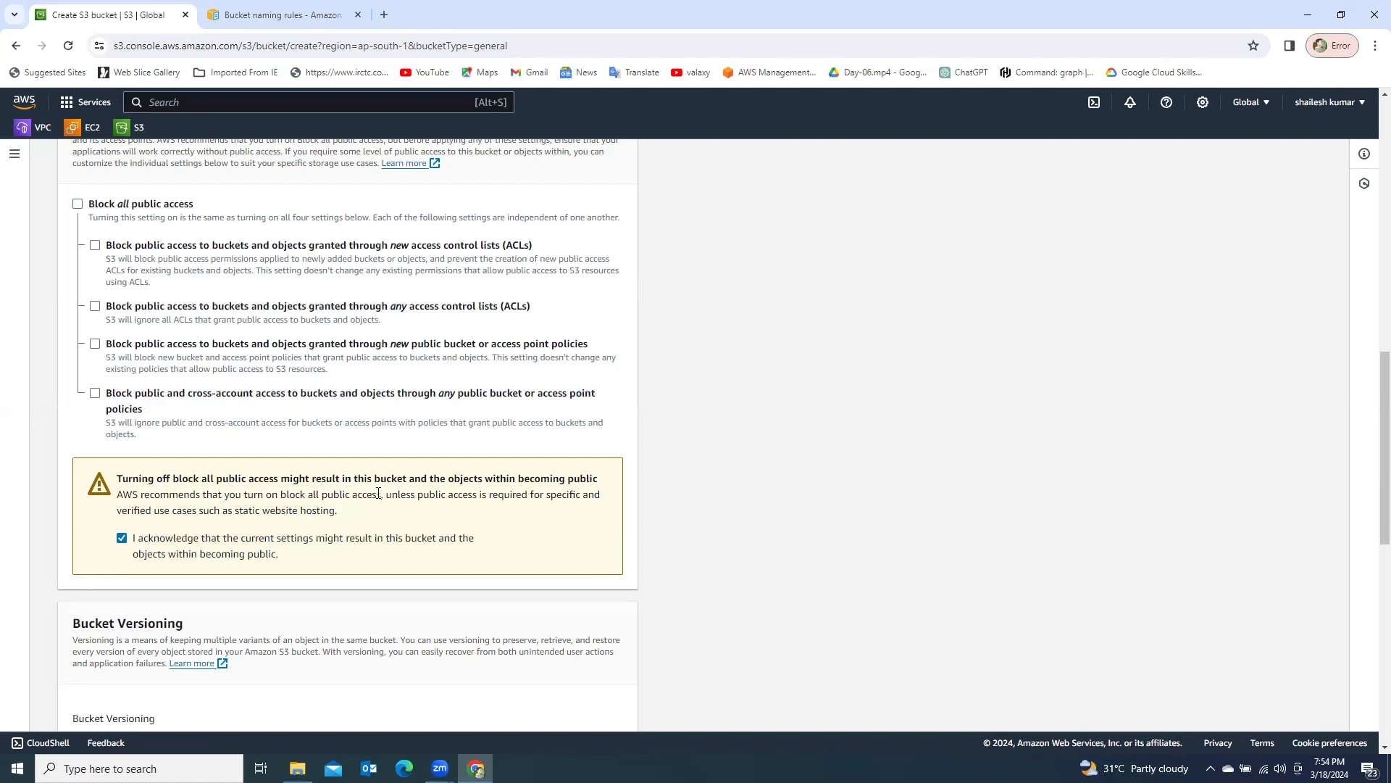
scroll(308, 516, down, 2)
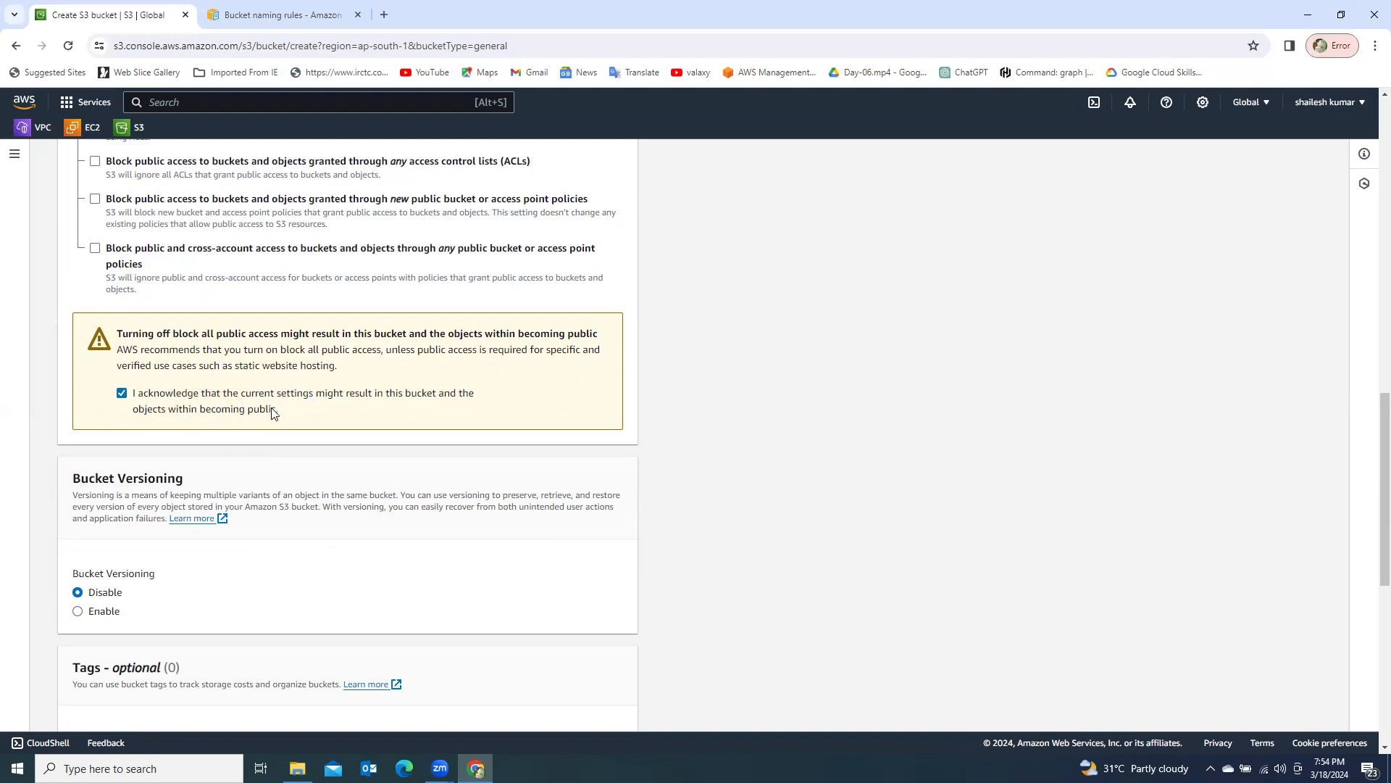
scroll(274, 417, down, 2)
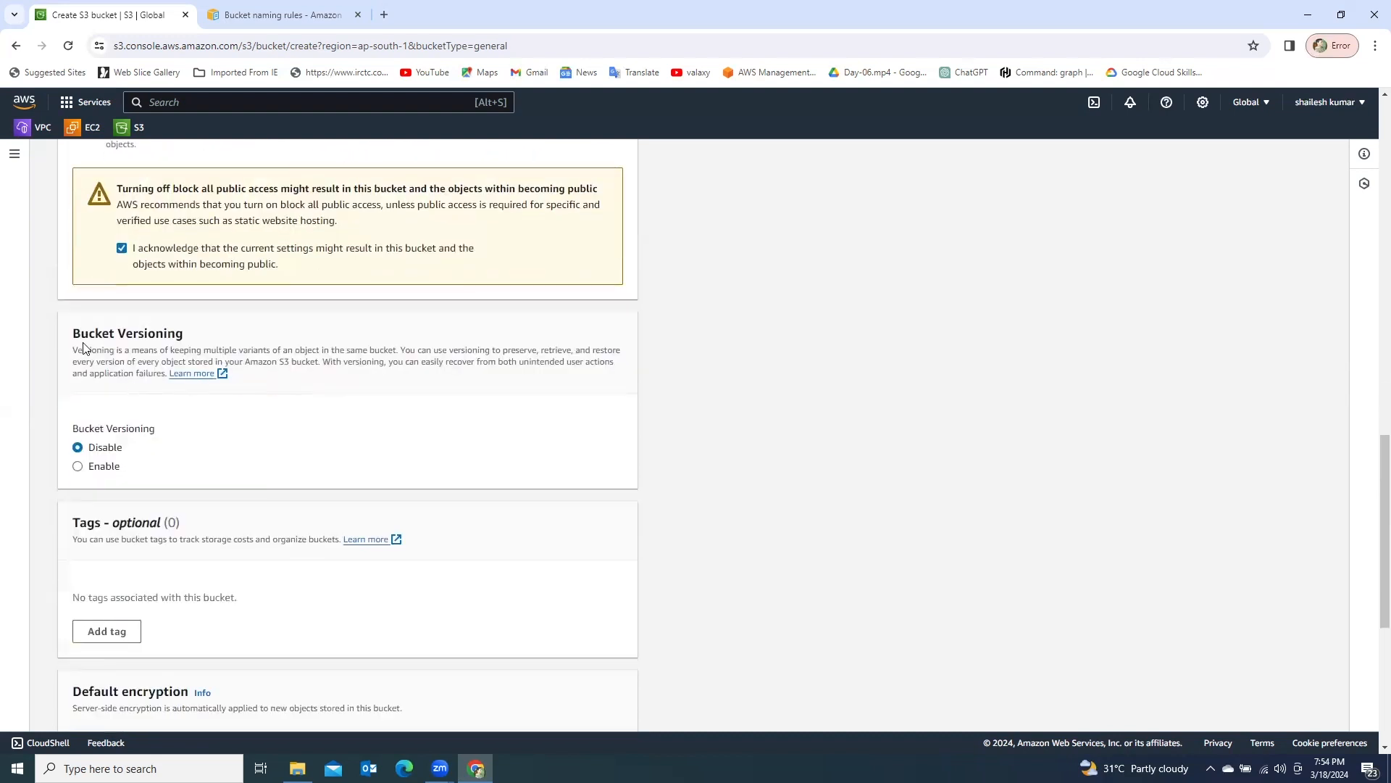
- Leave Bucket Versioning disabled and add an empty tag row for the new bucket
drag(72, 333, 221, 335)
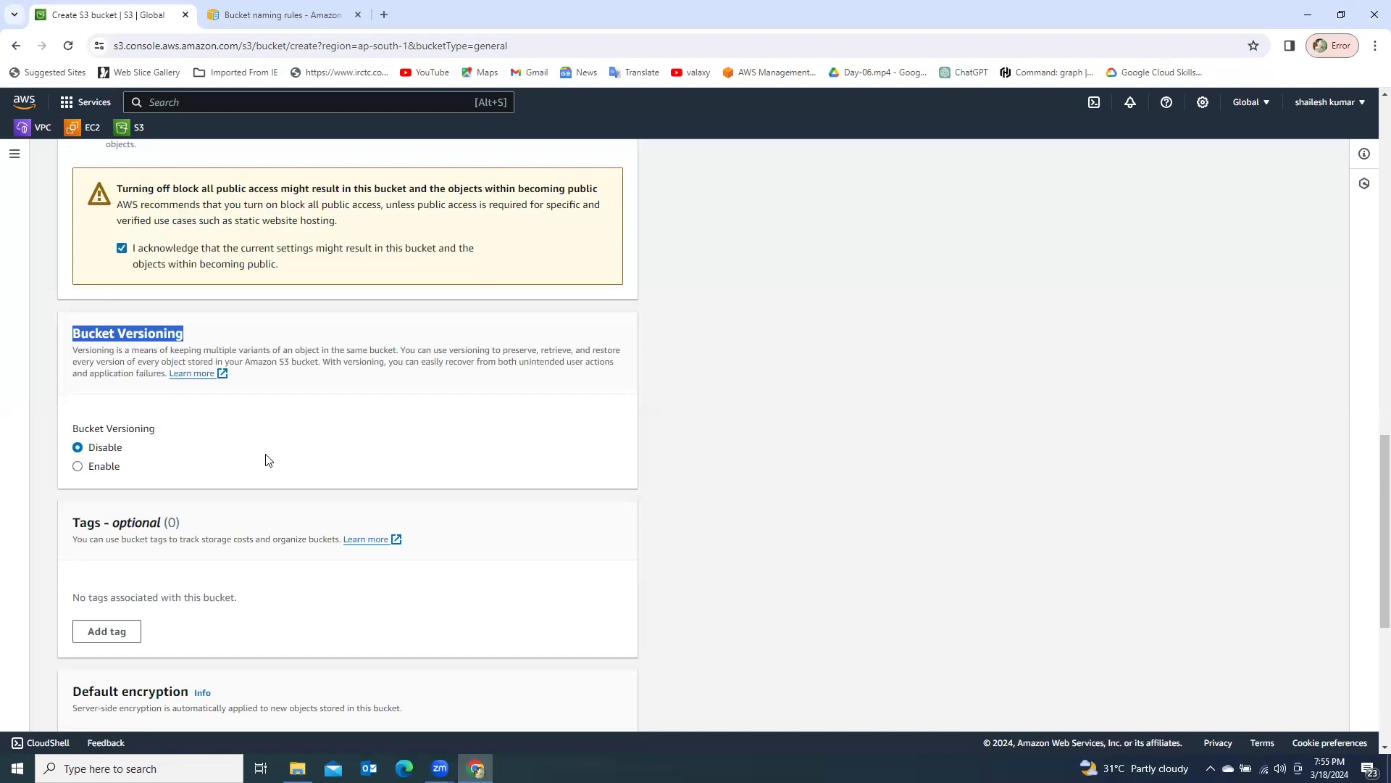
click(234, 426)
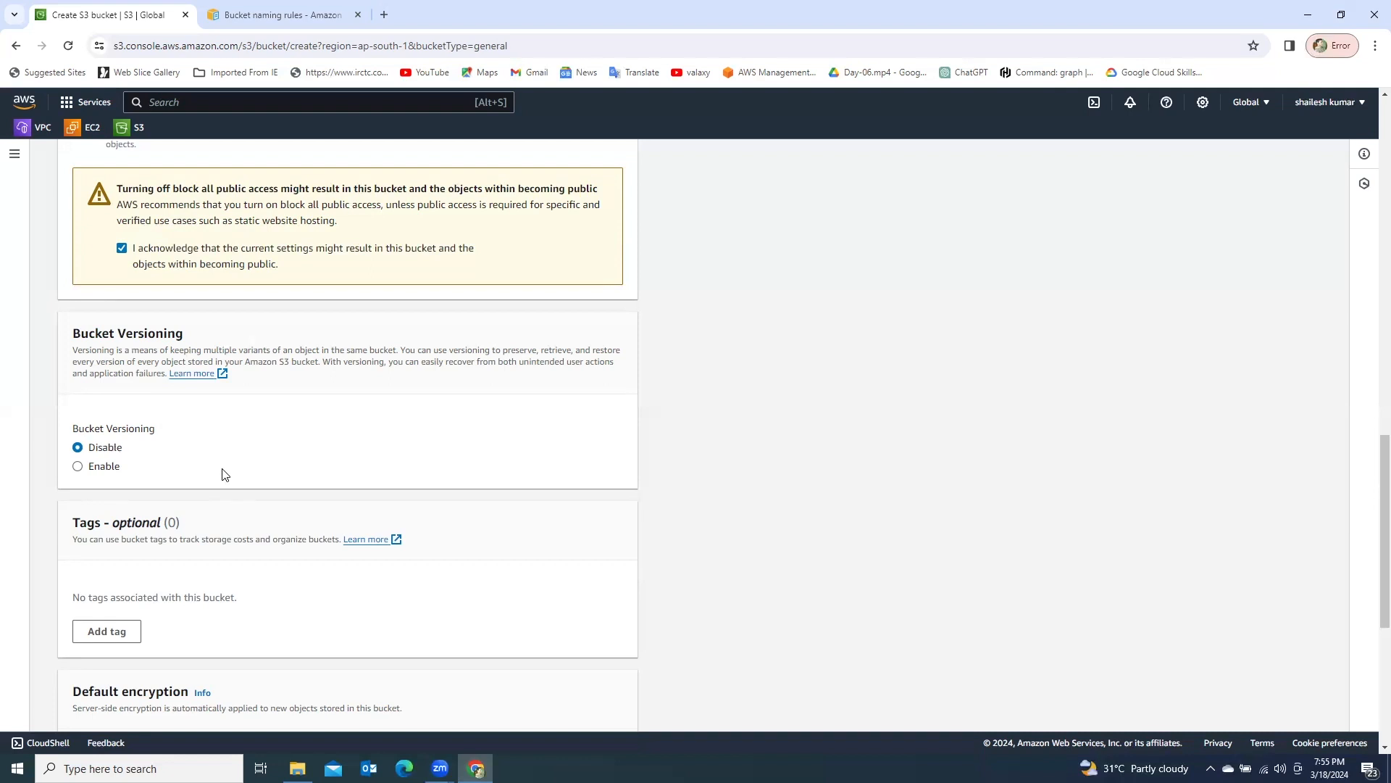
scroll(230, 436, down, 2)
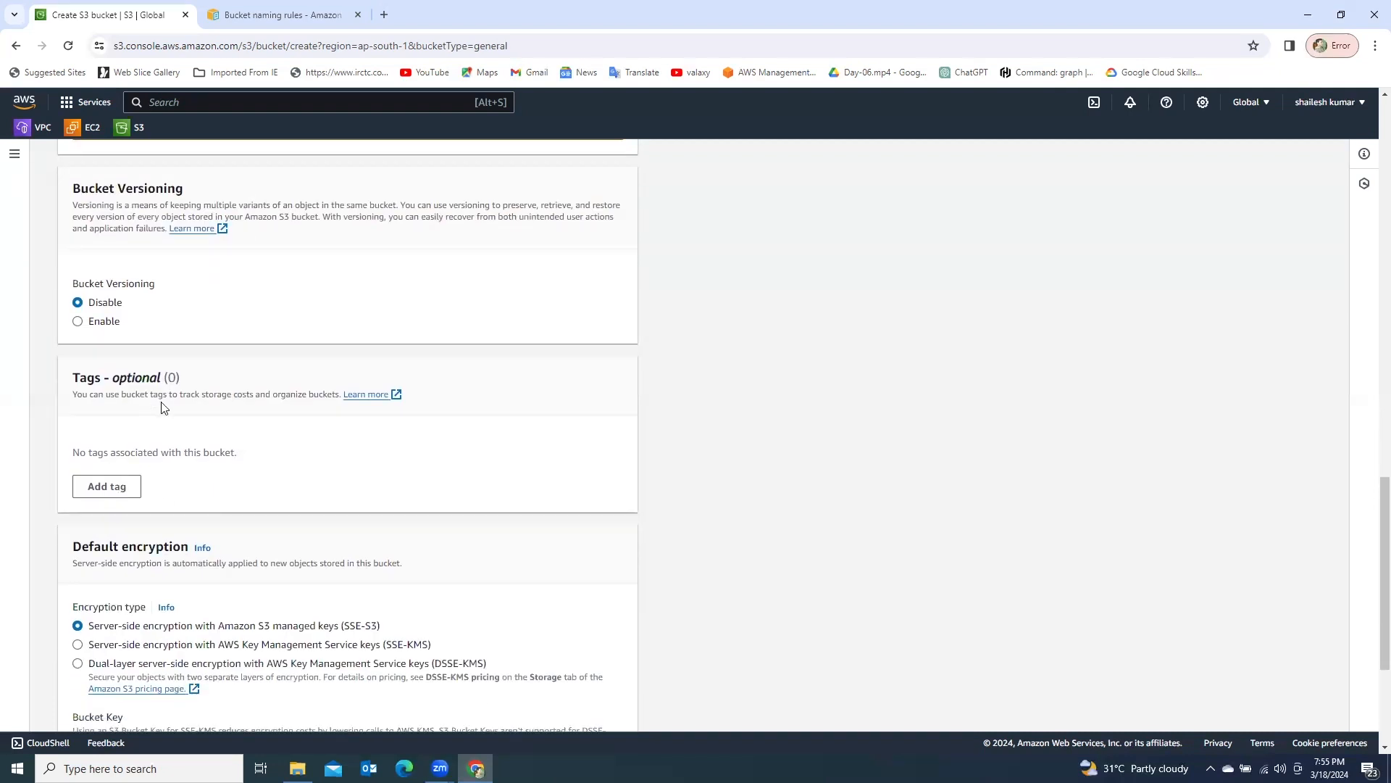
scroll(179, 424, down, 1)
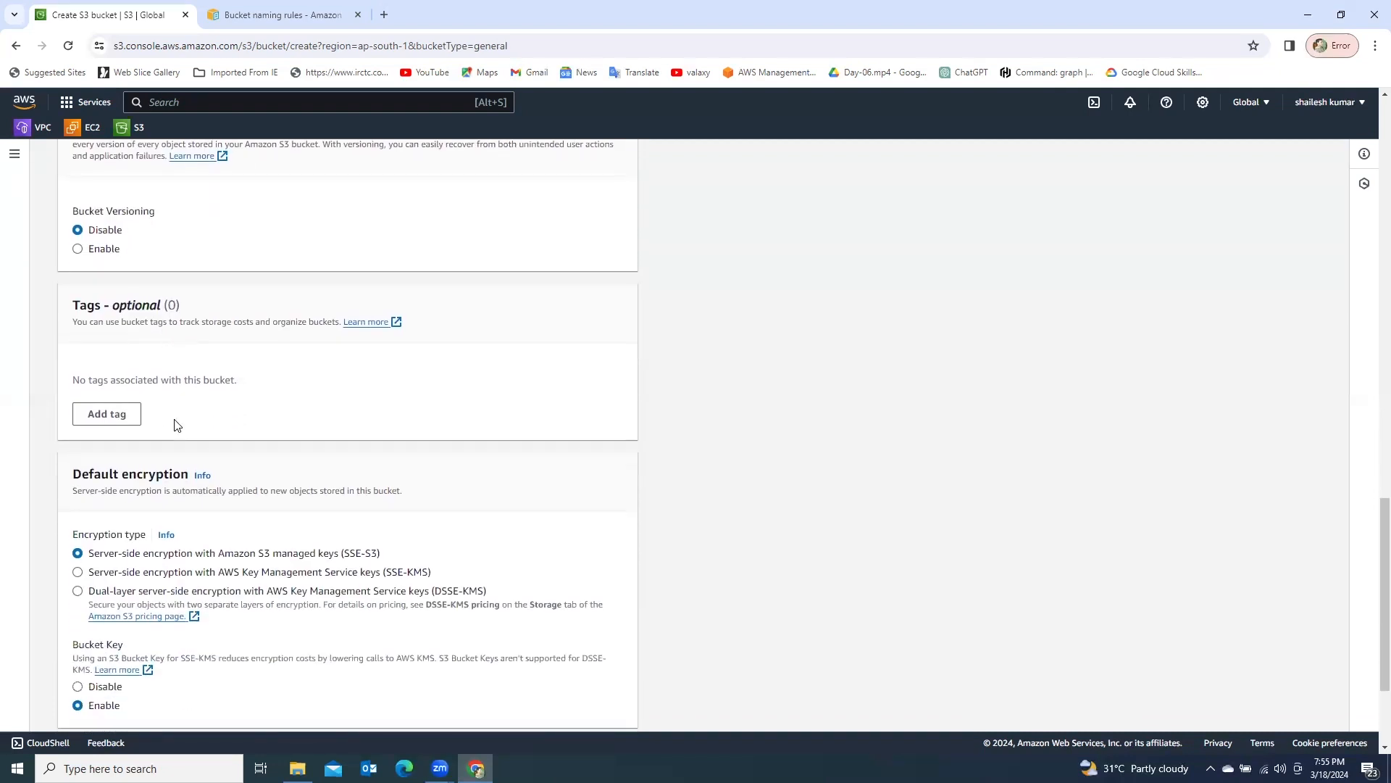
click(108, 427)
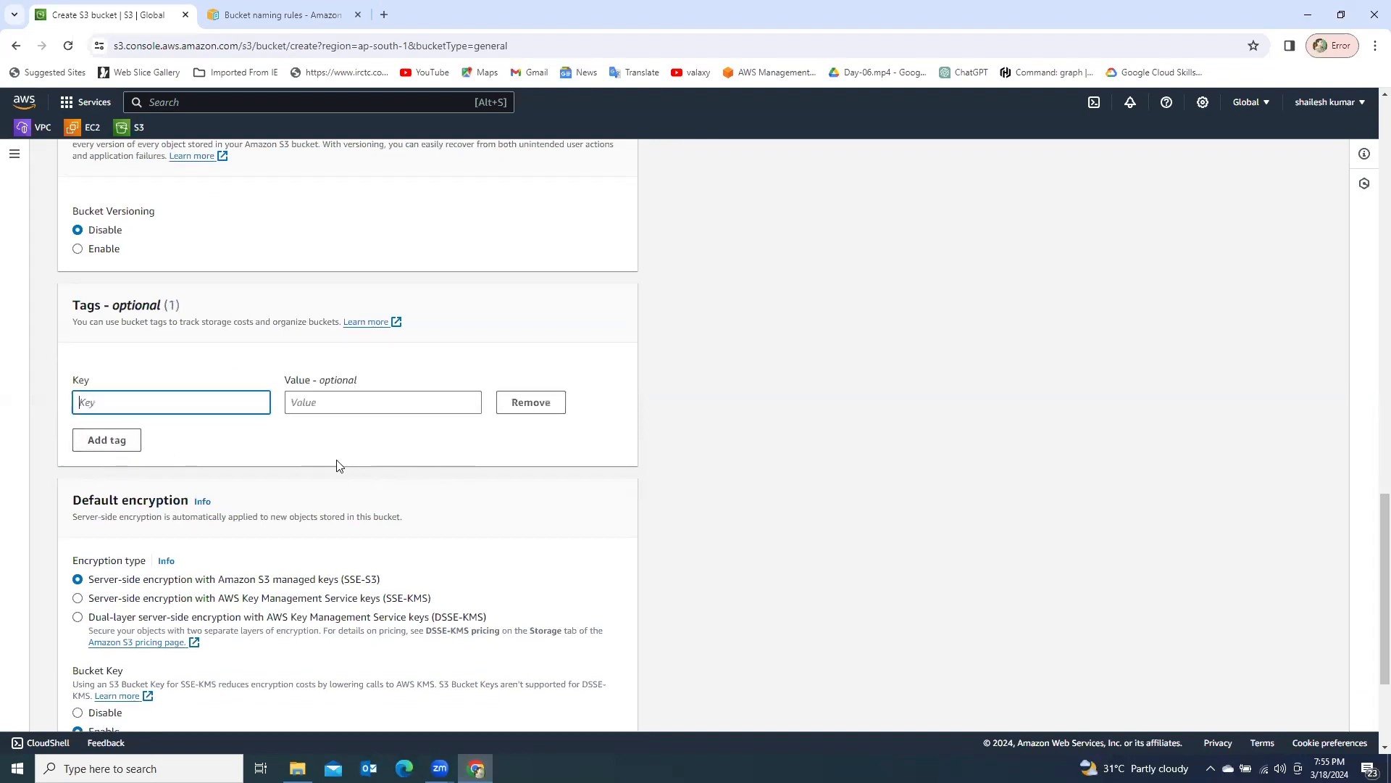
- Fill in the bucket tag with the key region and the value mumbai, keeping it as the only tag
scroll(337, 464, up, 20)
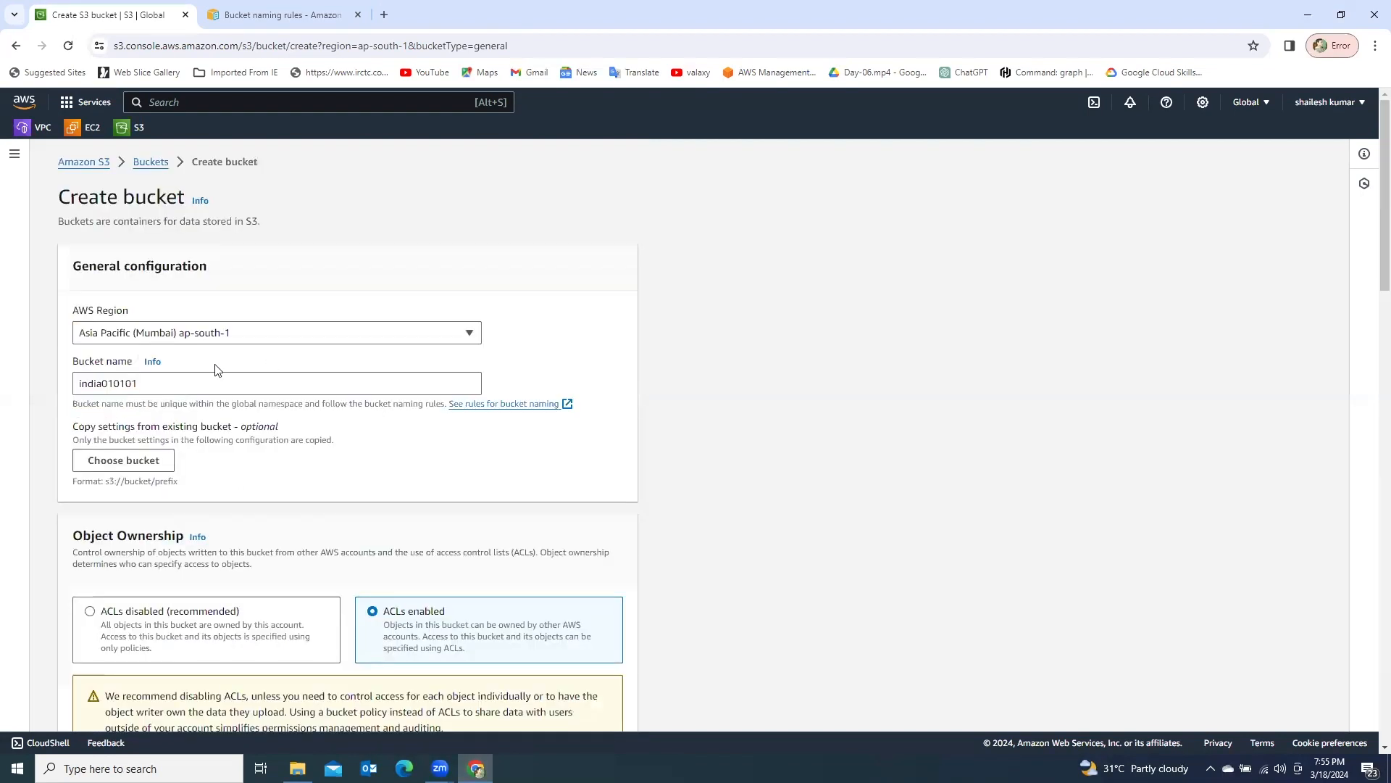
drag(139, 384, 69, 391)
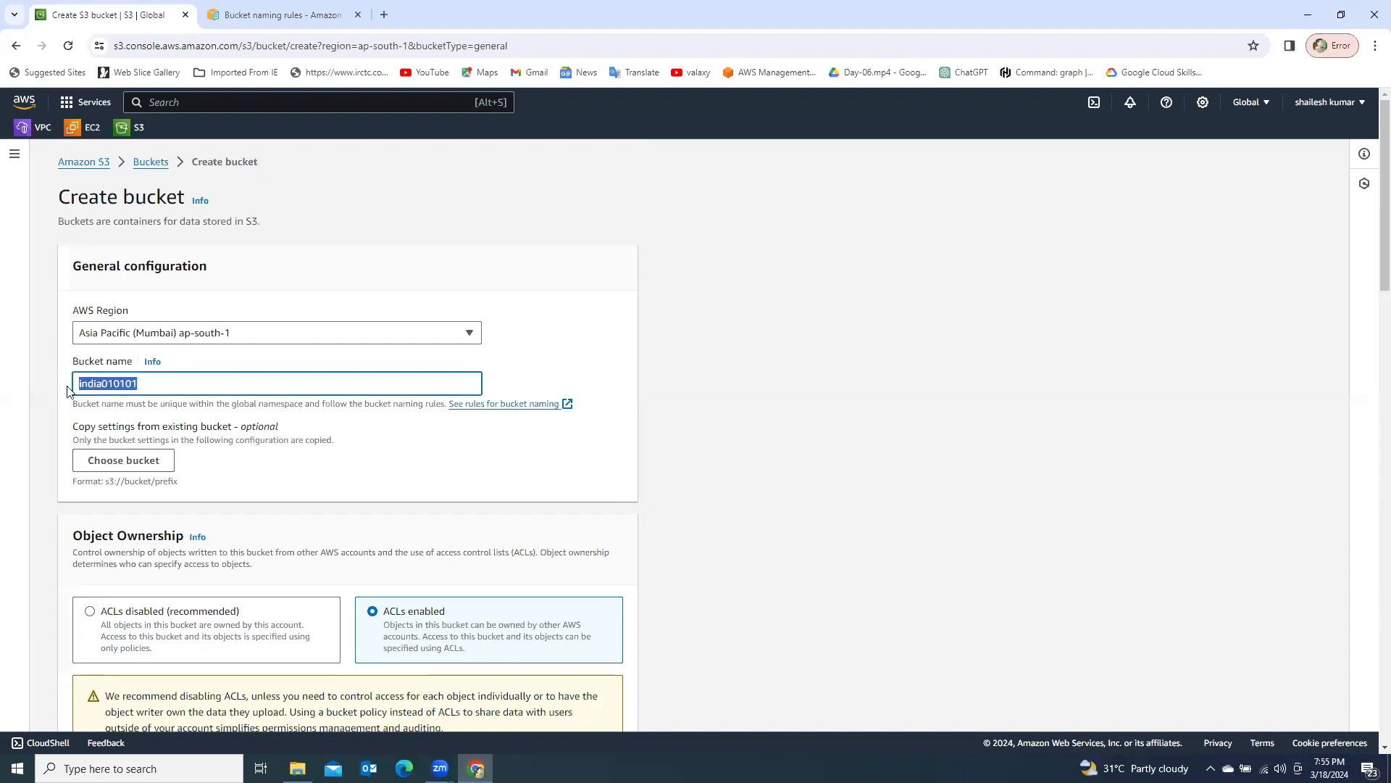
scroll(485, 505, down, 1)
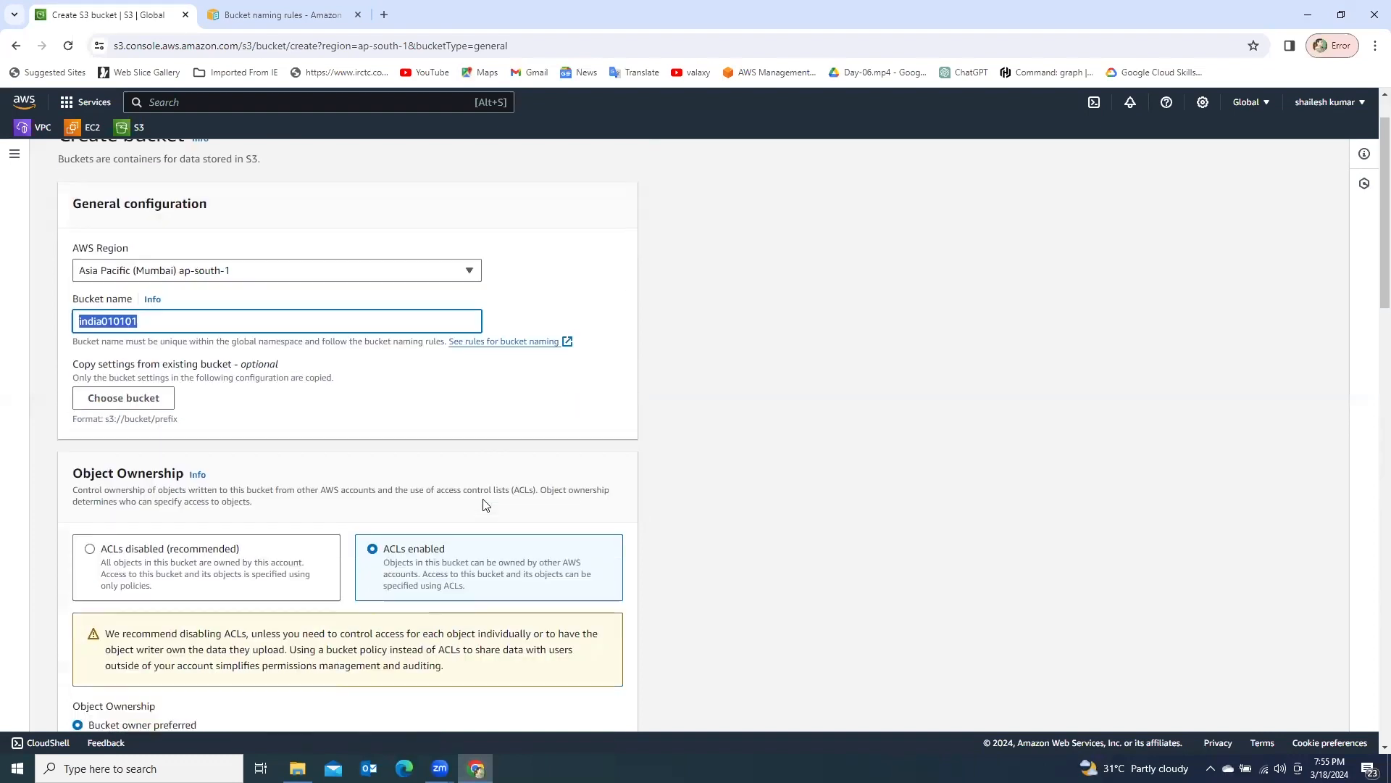
scroll(485, 505, down, 20)
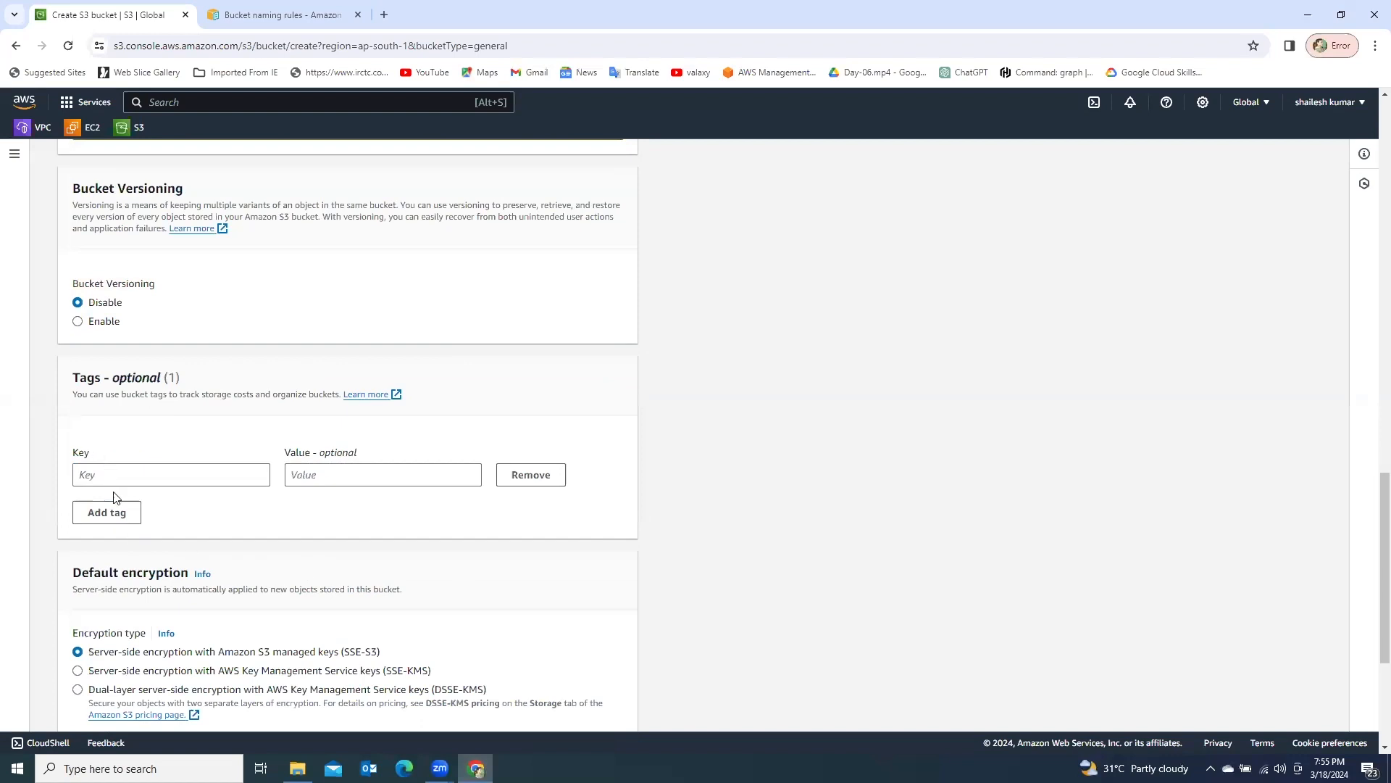
click(127, 474)
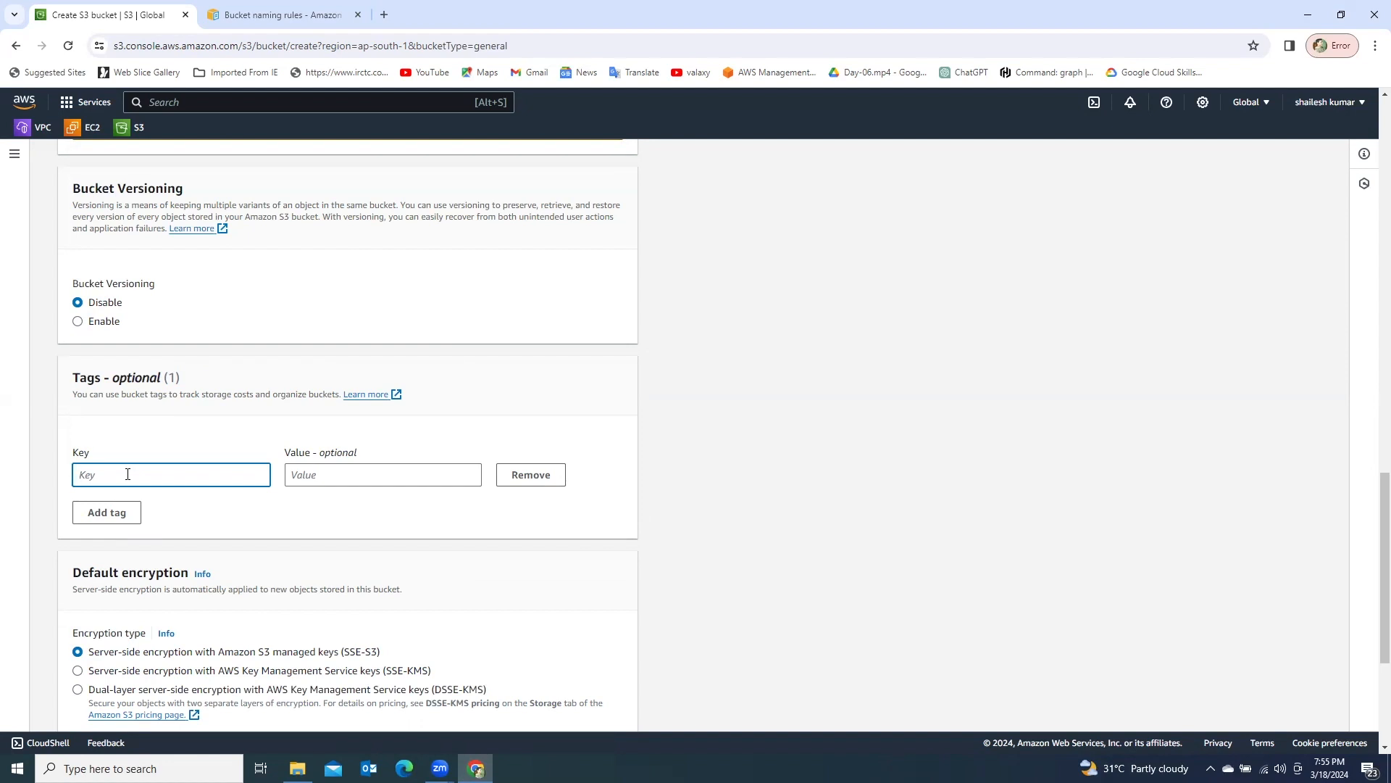
text(region)
click(297, 479)
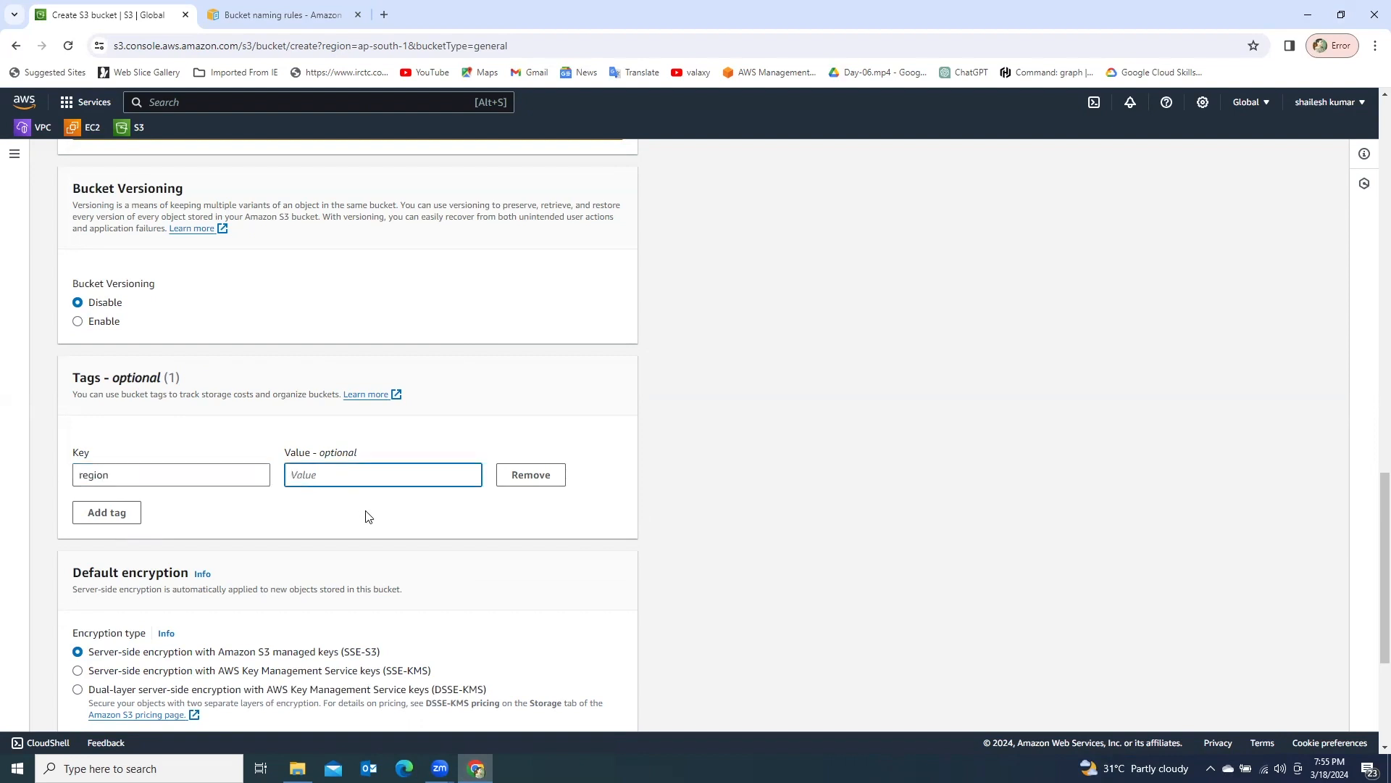
text(mumbai)
click(107, 515)
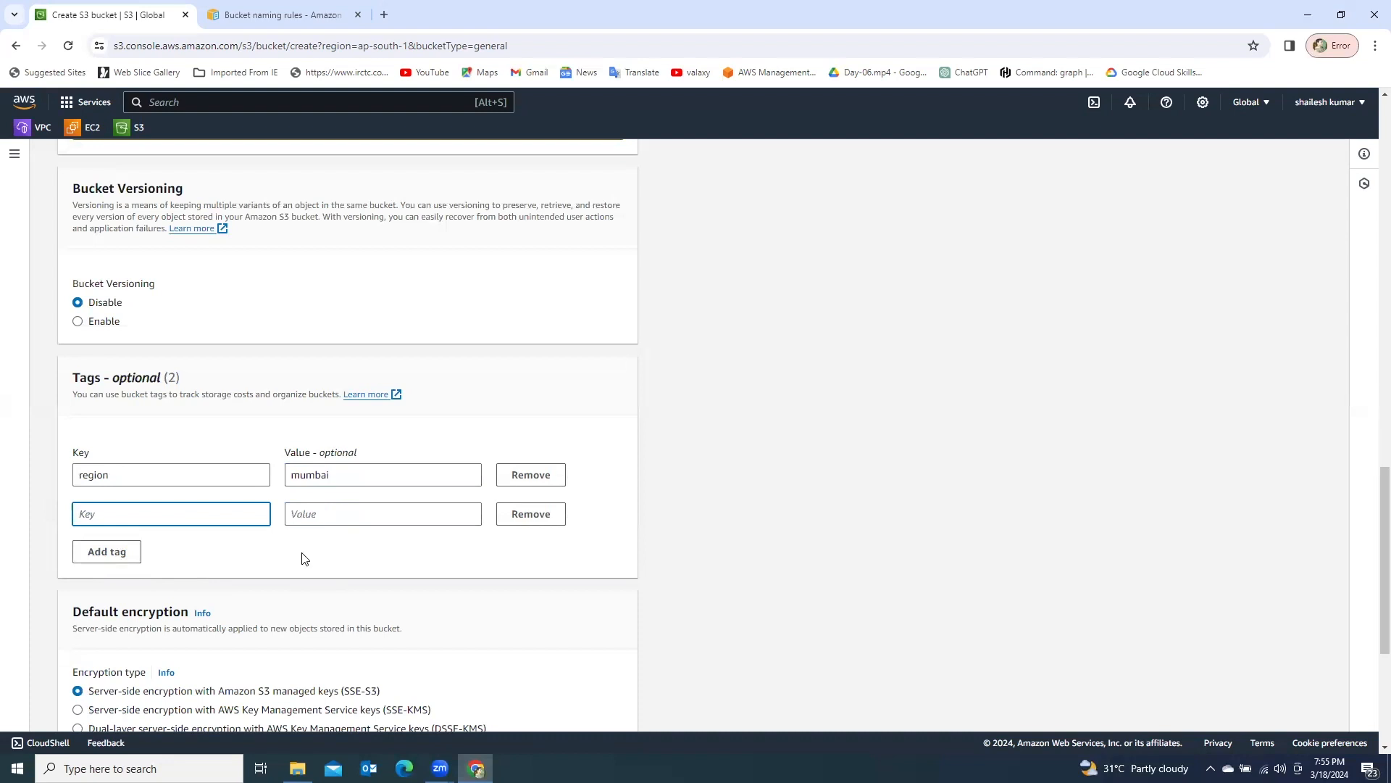
click(513, 515)
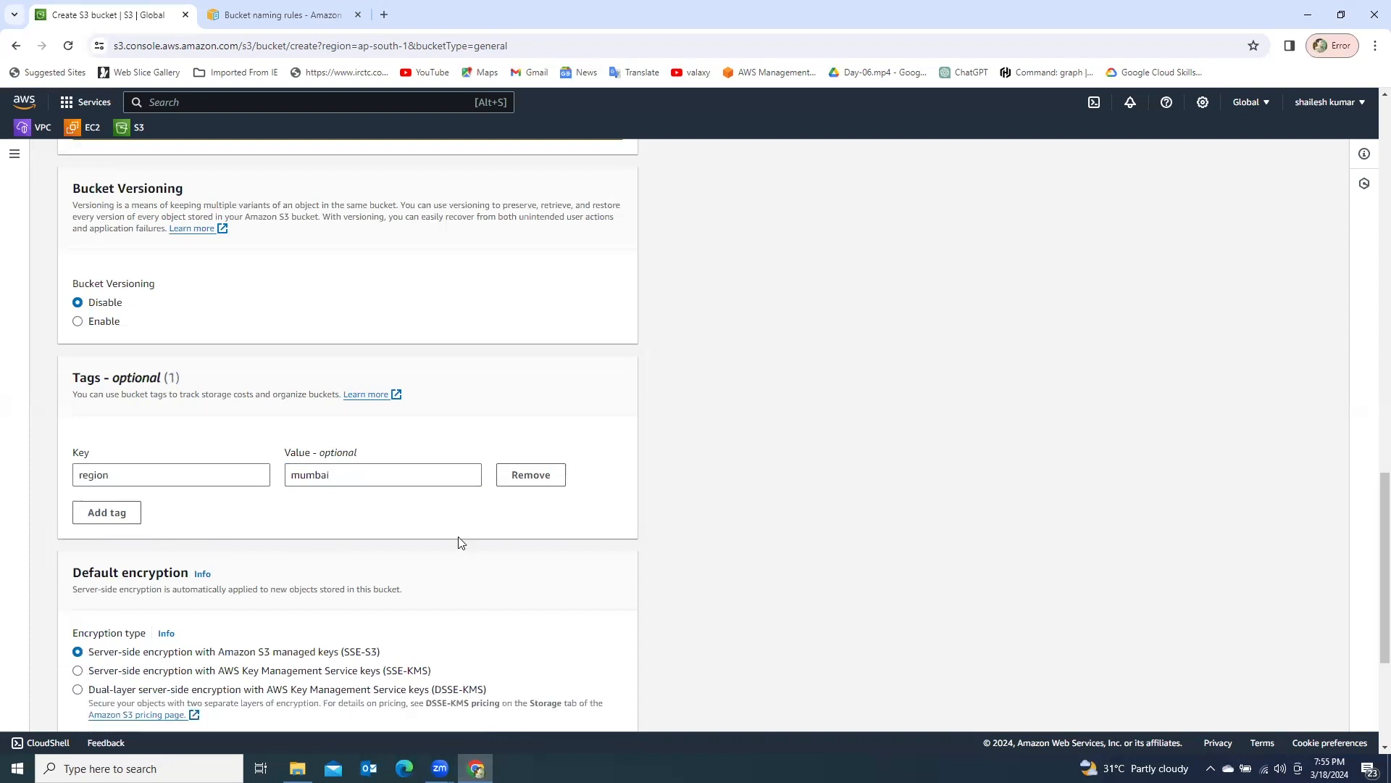
- Keep the default encryption settings, expand the advanced settings with Object Lock disabled, and create the bucket
scroll(404, 540, down, 3)
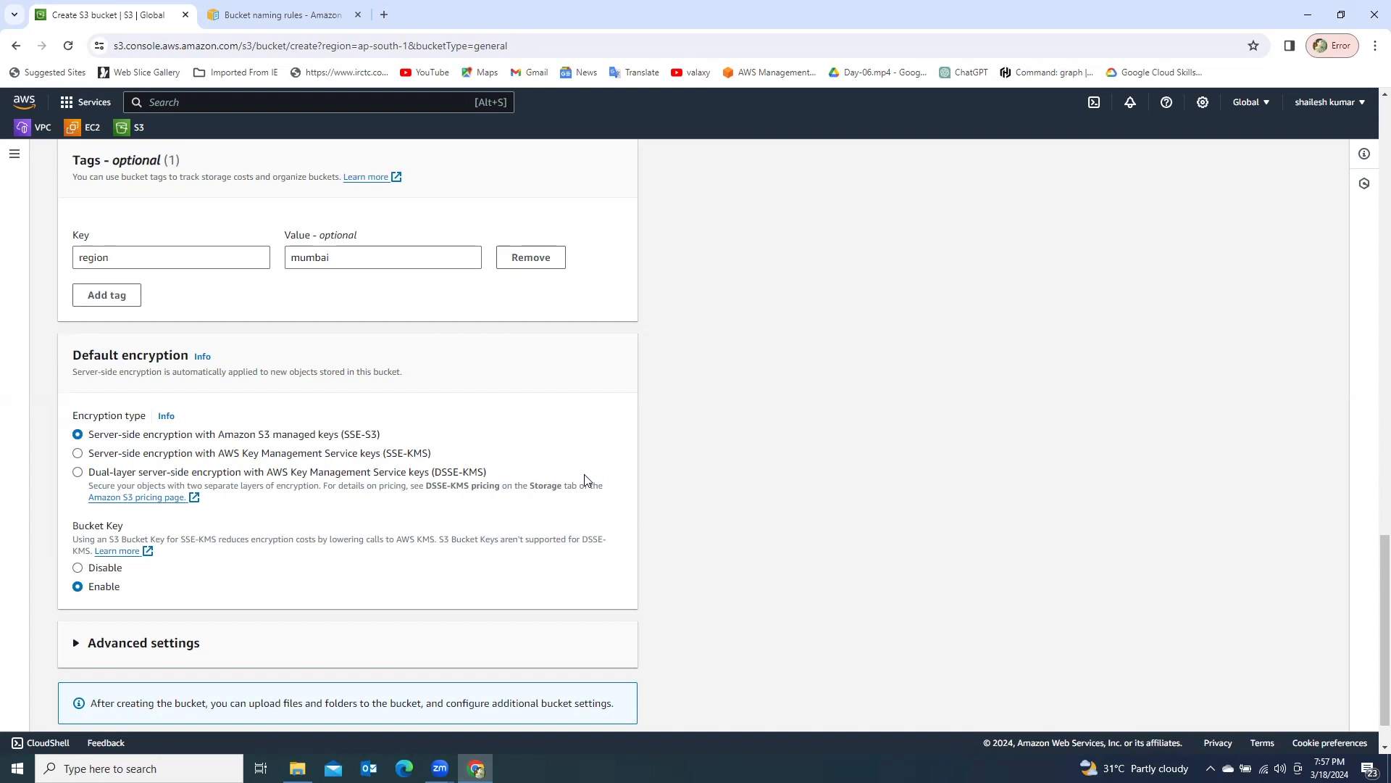
scroll(232, 551, down, 1)
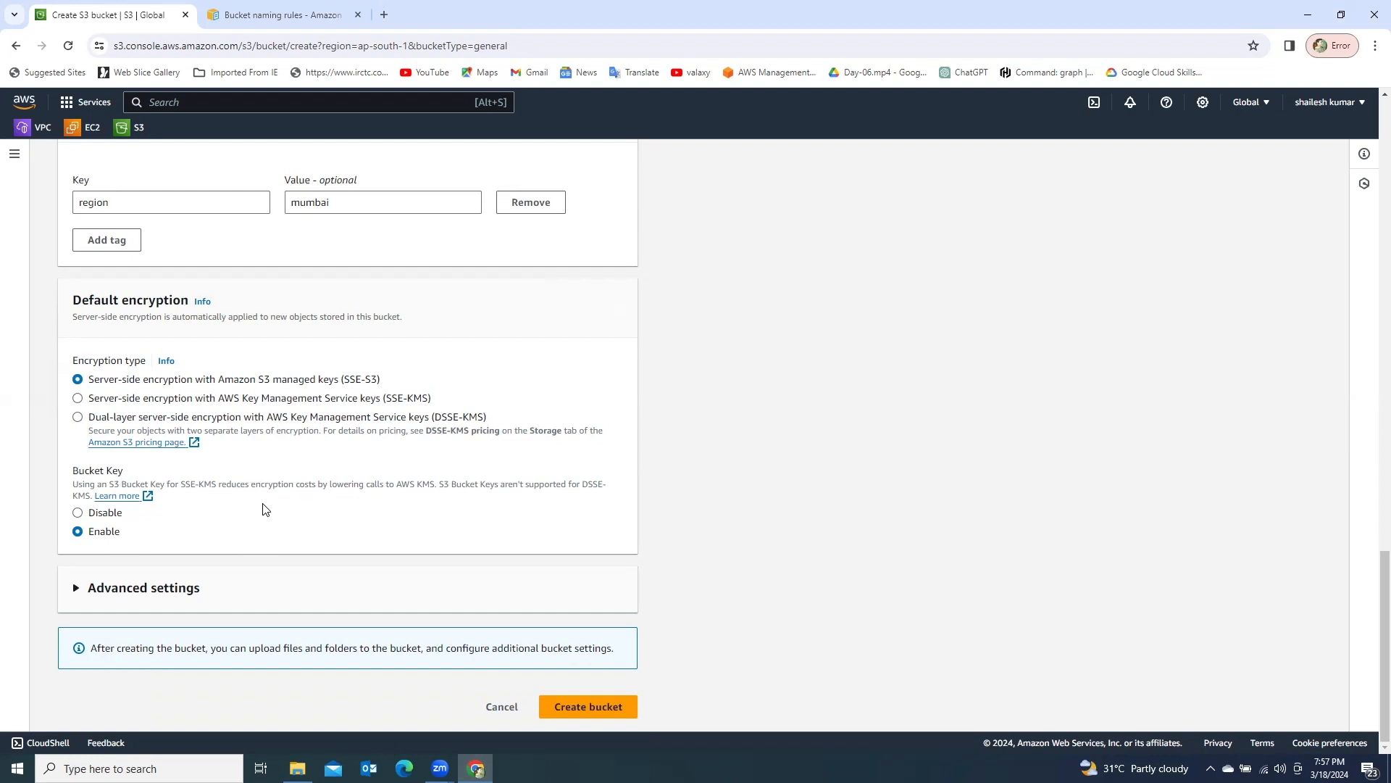
click(76, 589)
scroll(290, 536, down, 3)
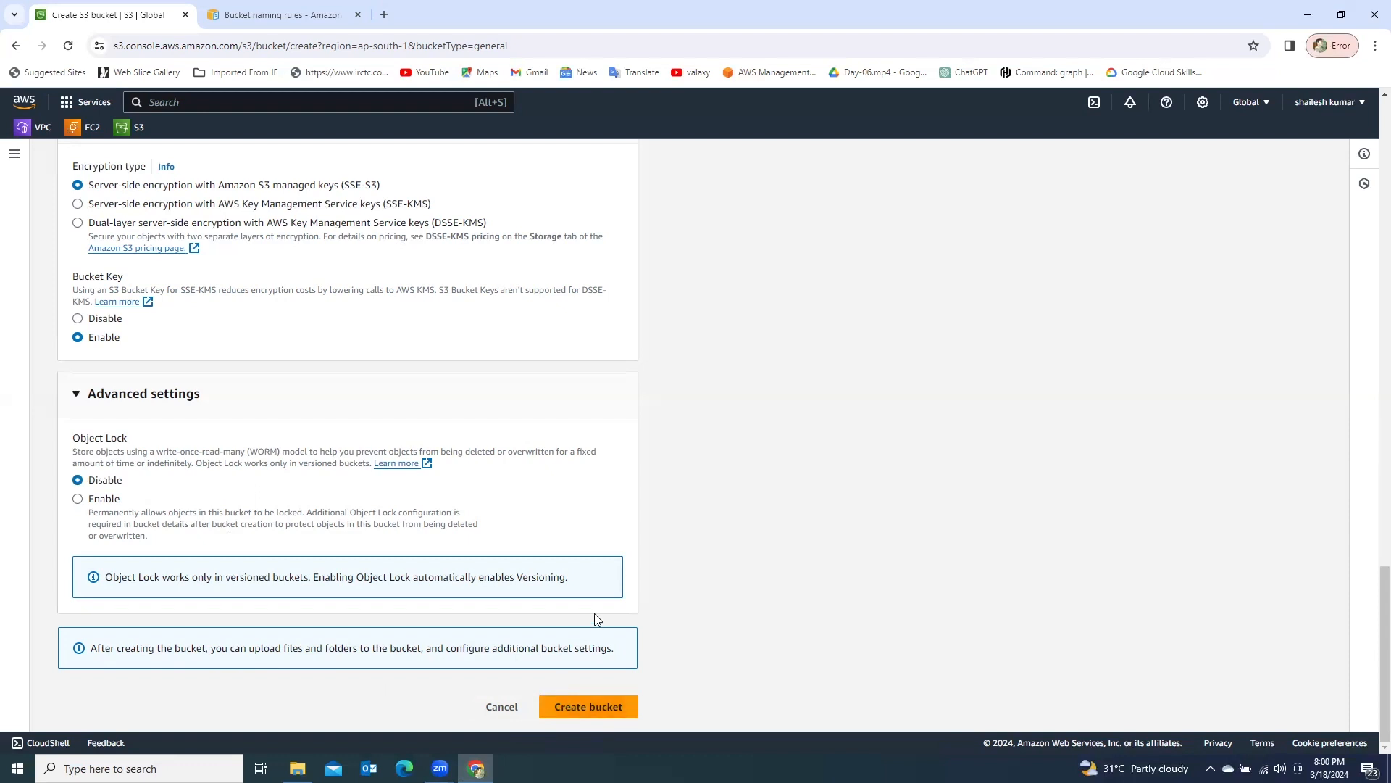
click(592, 711)
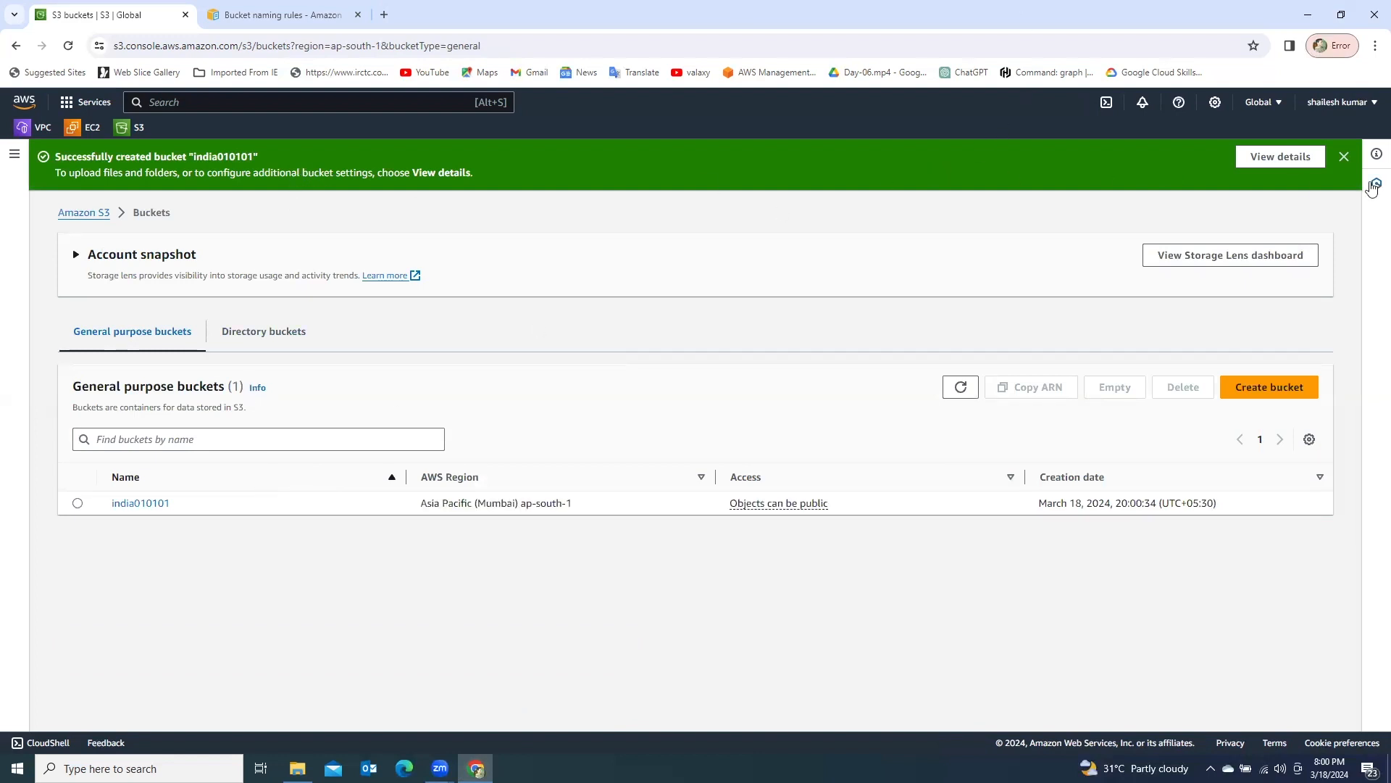
click(1345, 158)
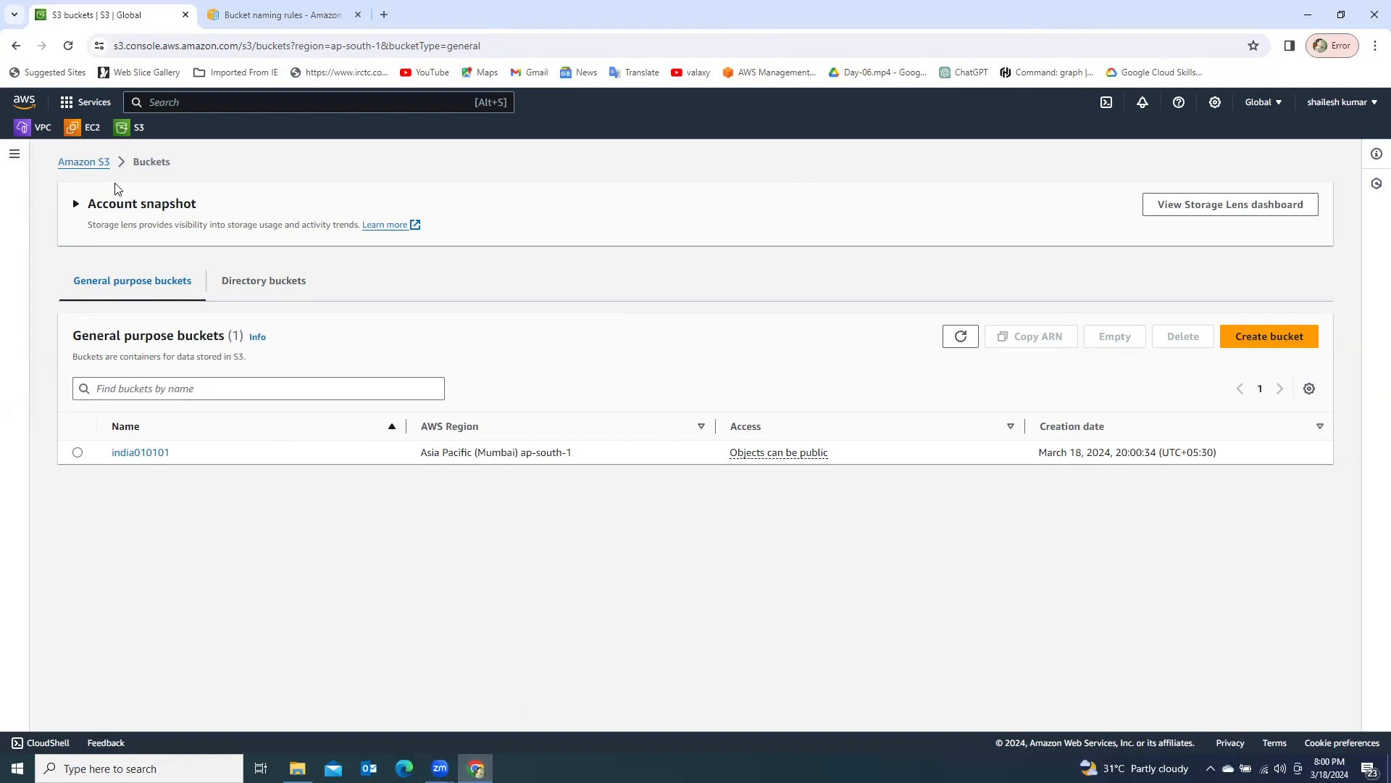
- Return to the bucket list through the Amazon S3 home page and examine the new bucket's name, region, access and creation date
click(80, 162)
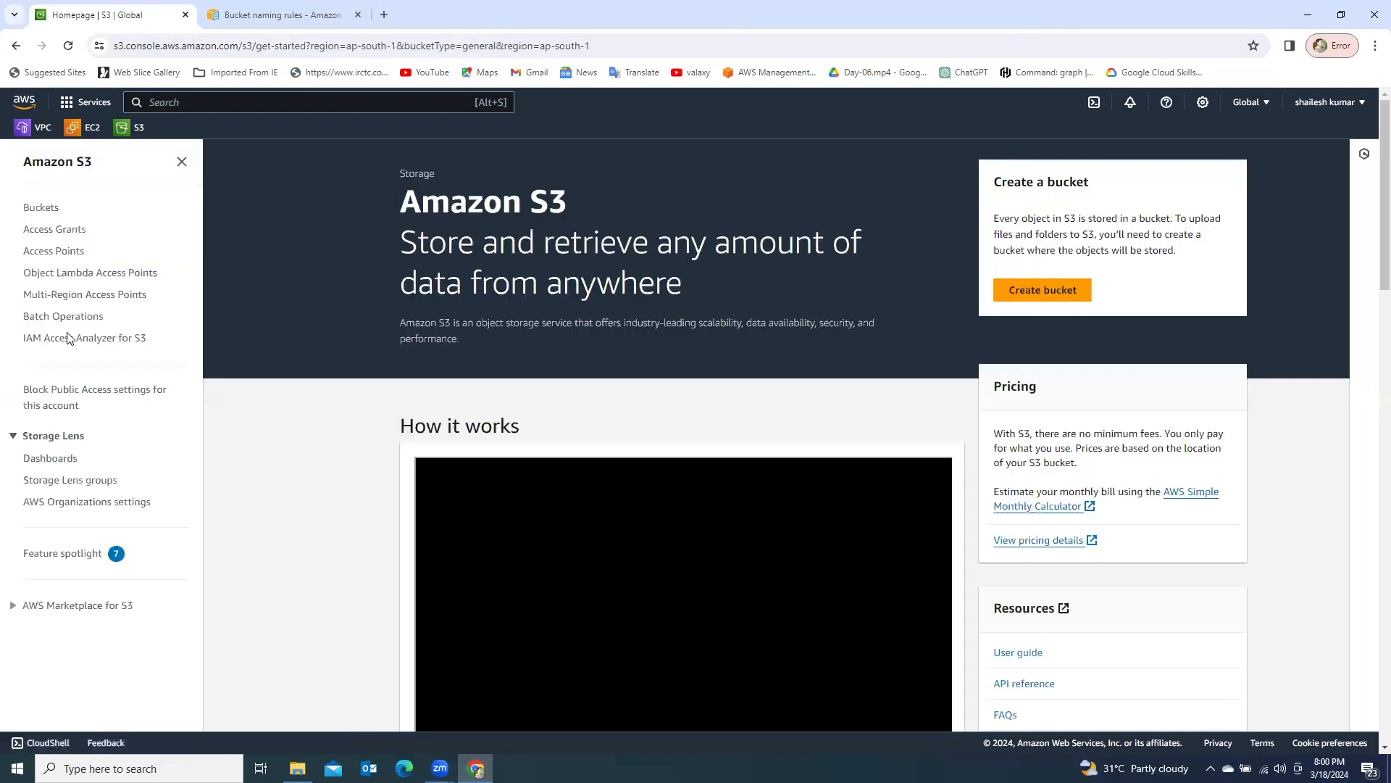
click(41, 208)
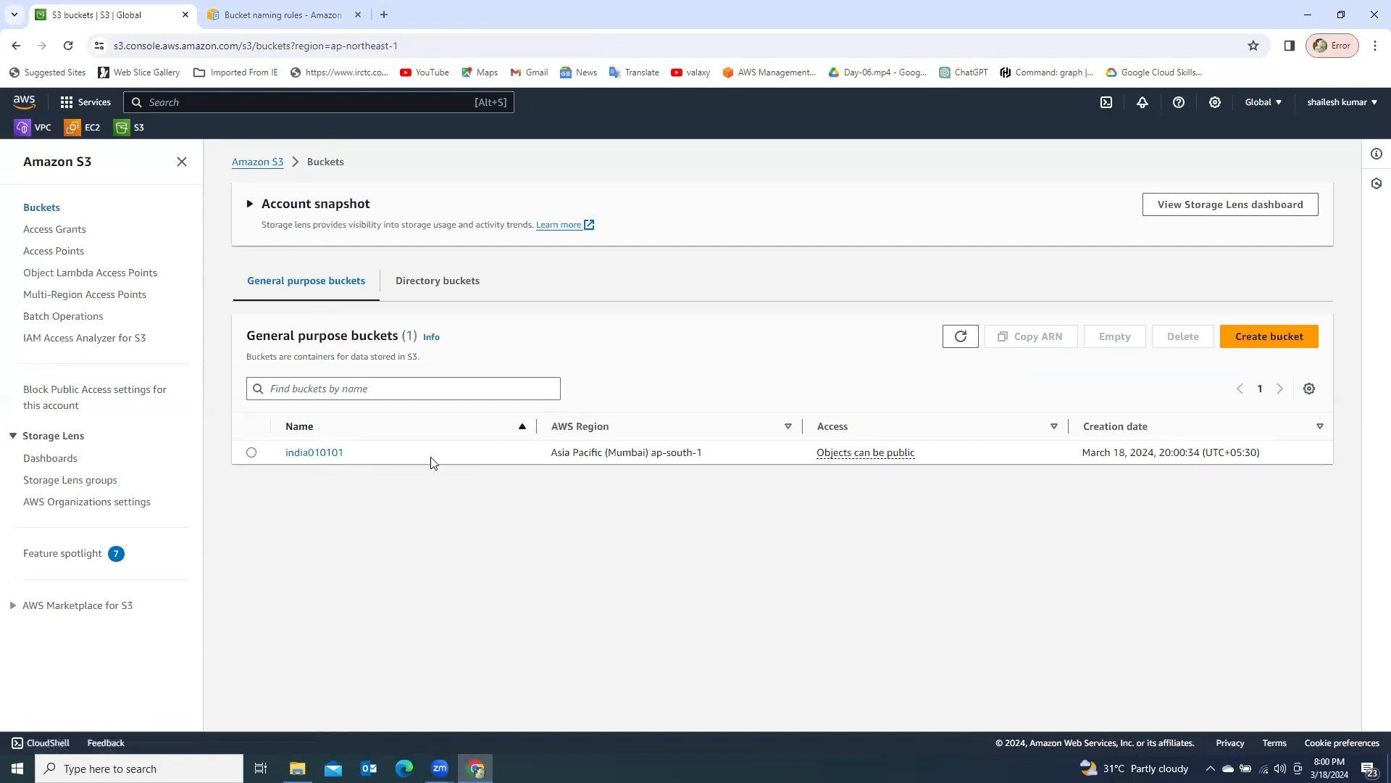
drag(284, 458, 351, 457)
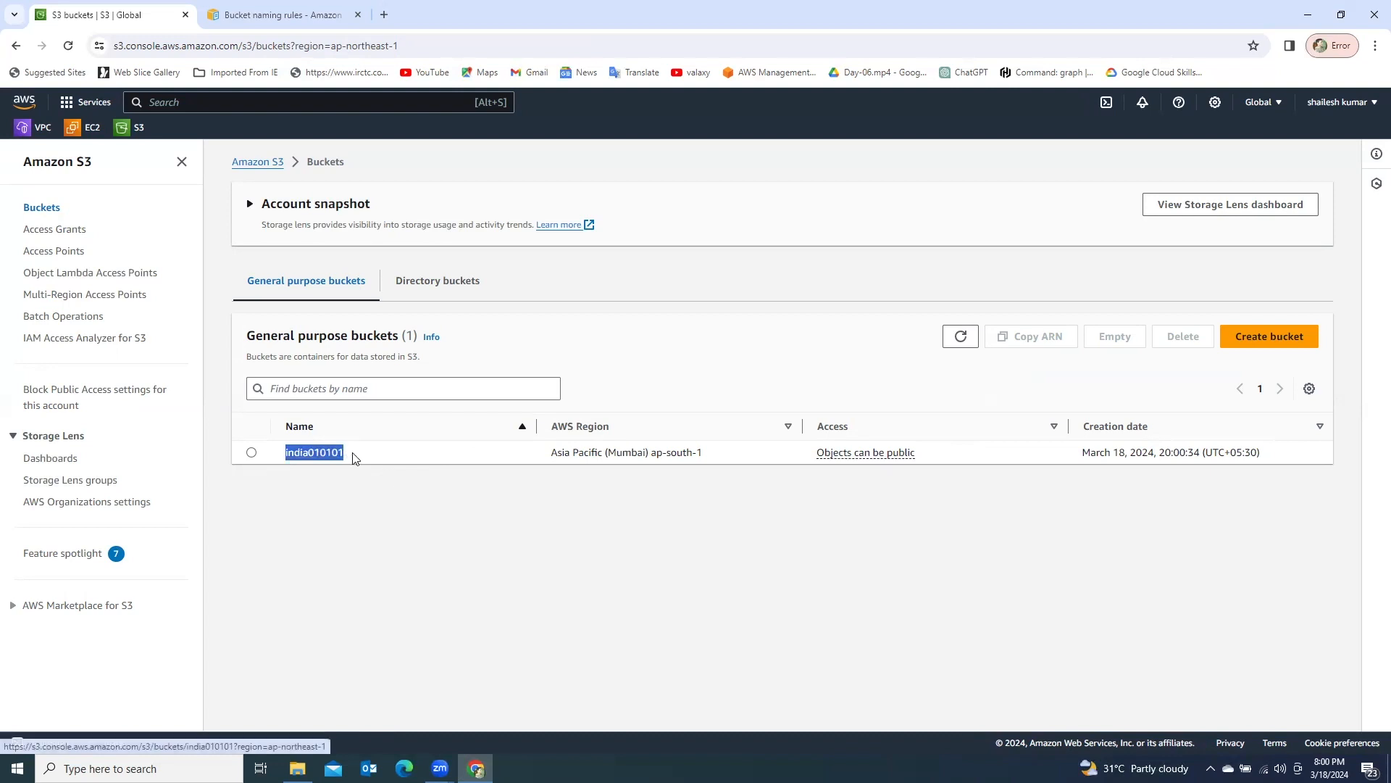
drag(551, 453, 708, 460)
drag(816, 457, 944, 454)
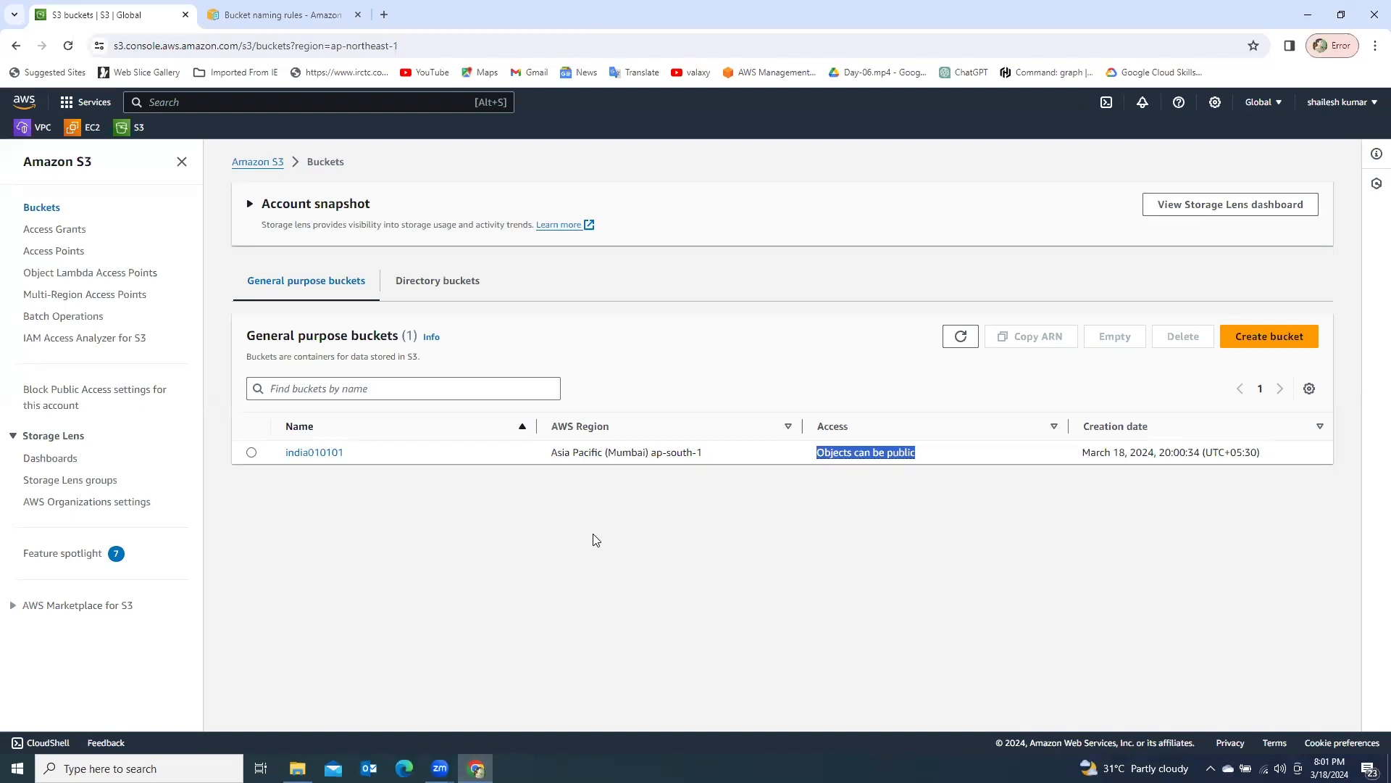
click(1081, 458)
drag(1081, 457, 1273, 458)
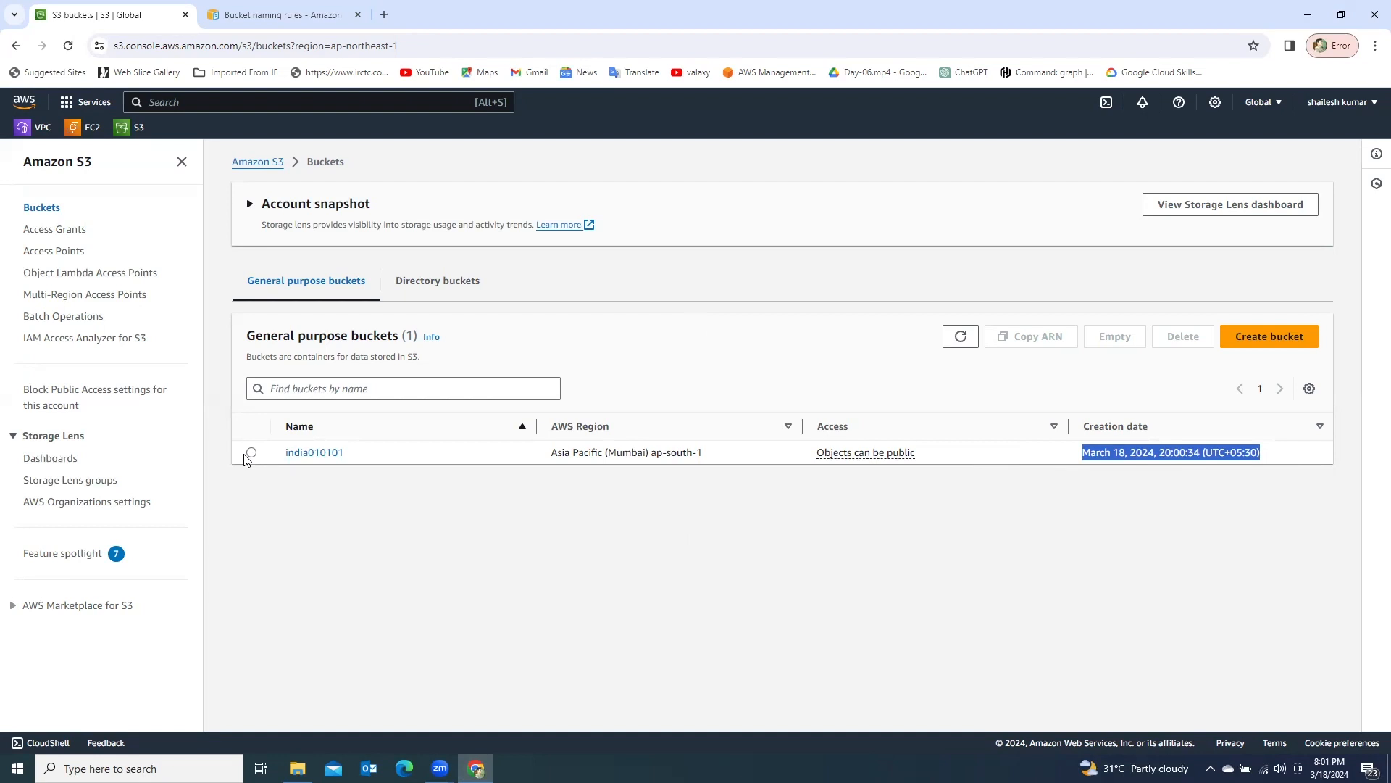
- Open the india010101 bucket and add MySQL installation Mac.pdf from the DS folder on the Desktop to its upload list
click(297, 454)
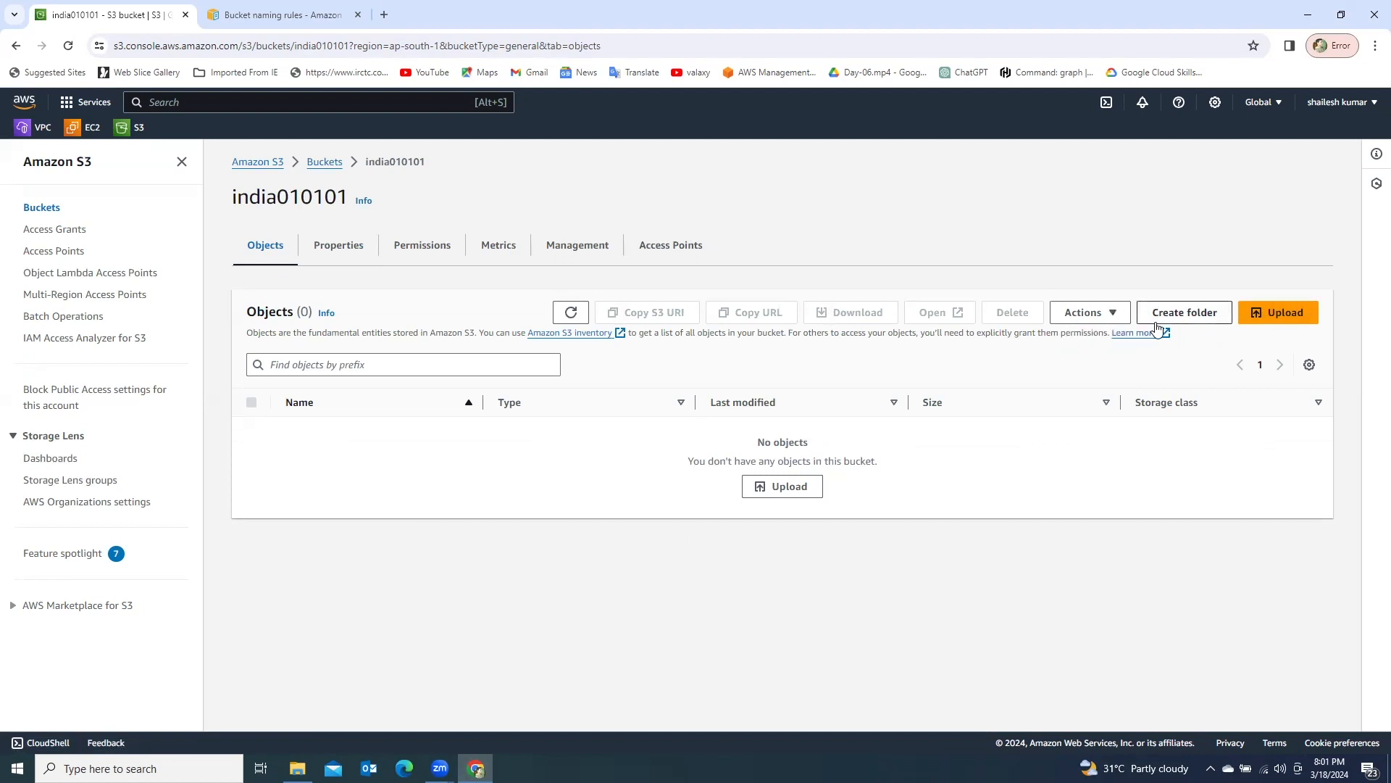
click(1281, 316)
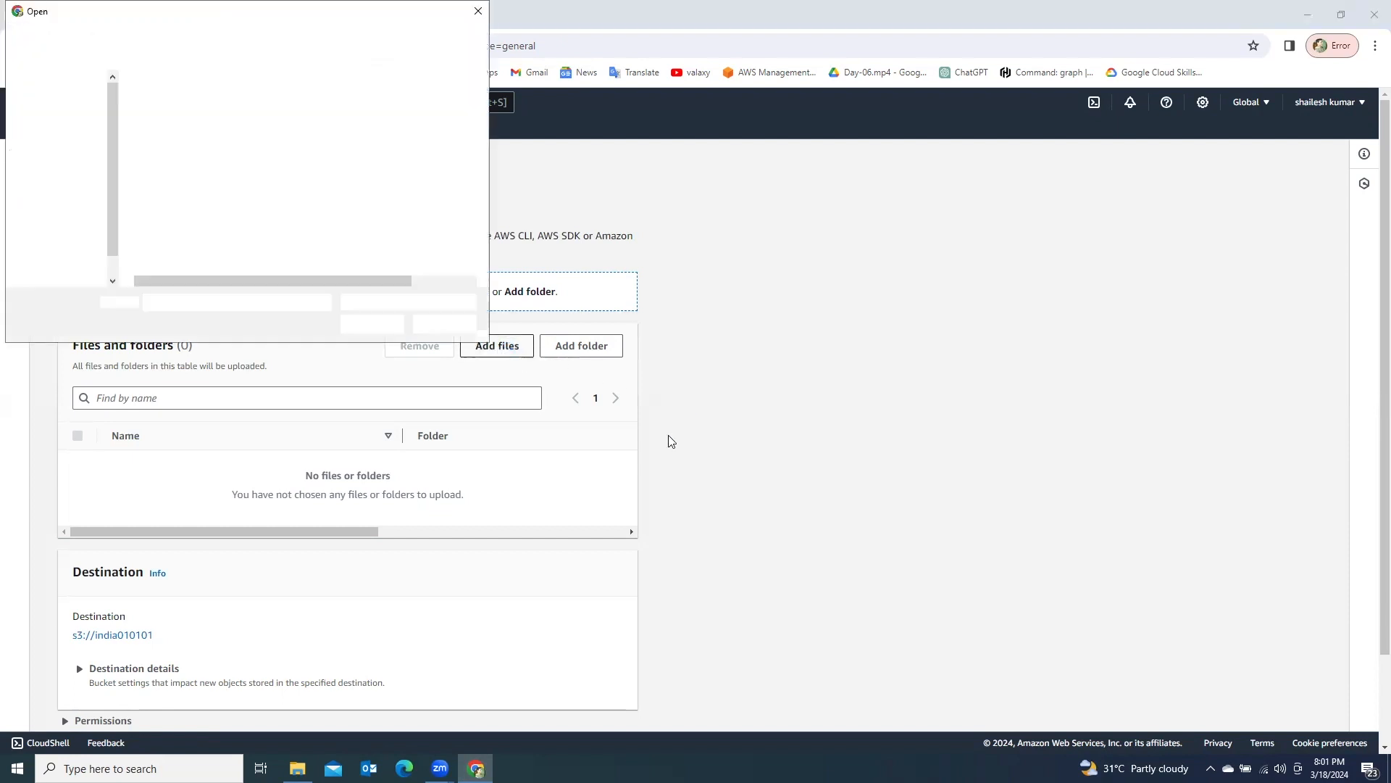
click(50, 114)
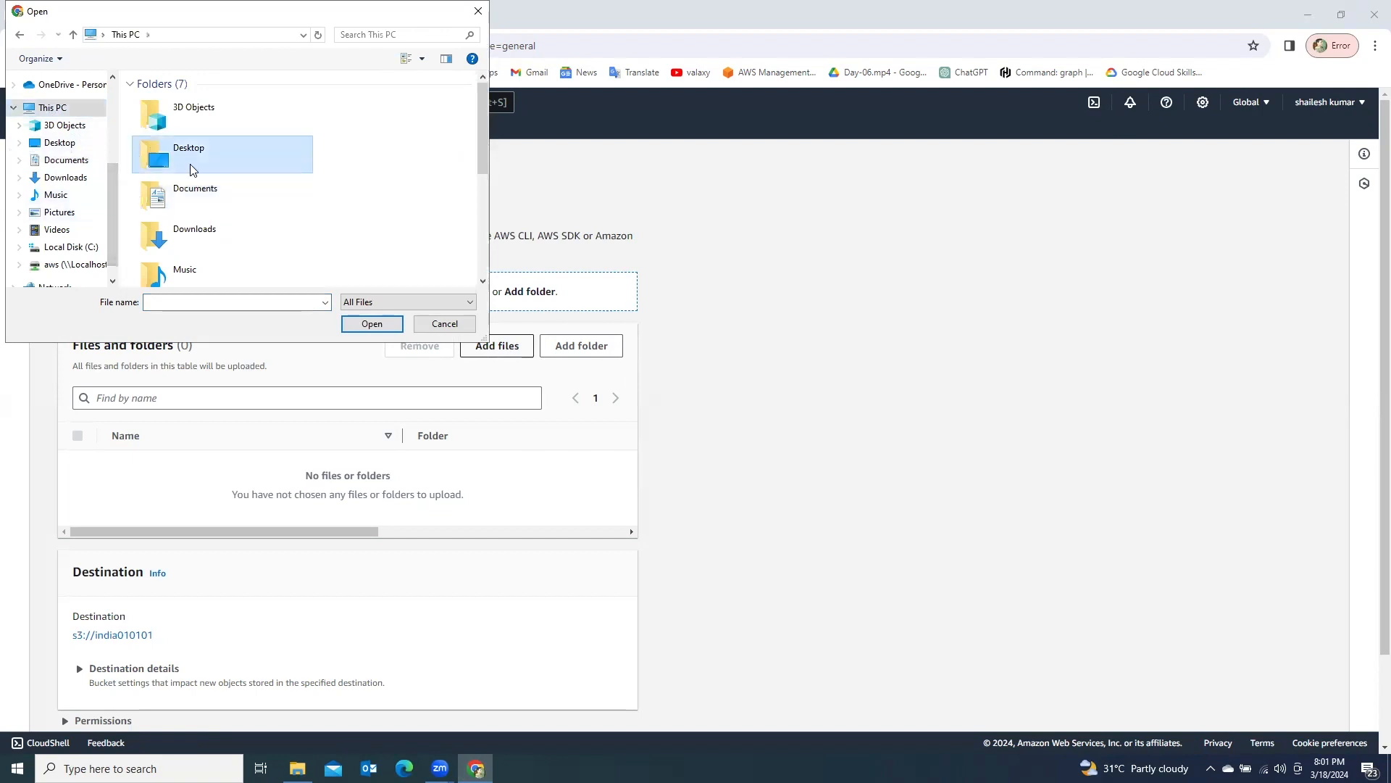
double_click(174, 154)
click(264, 141)
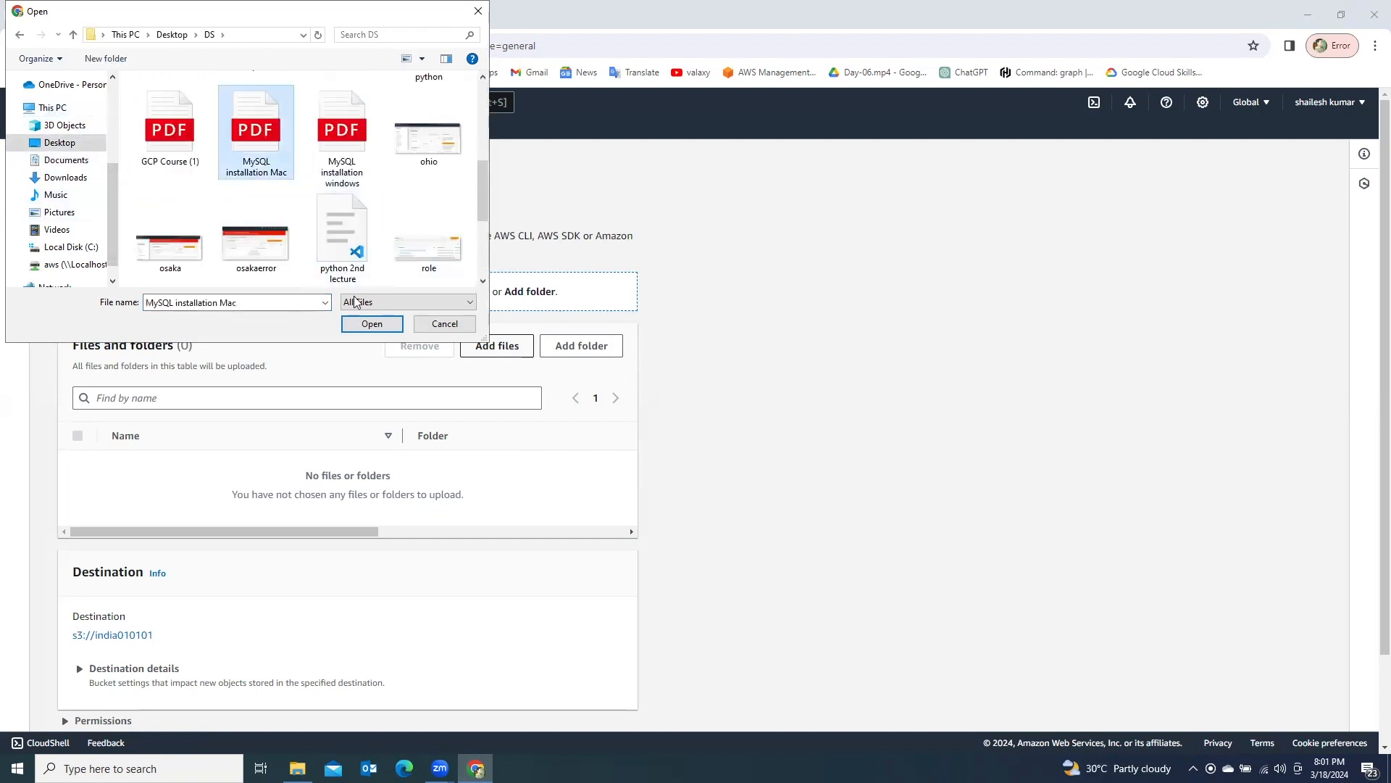
click(372, 324)
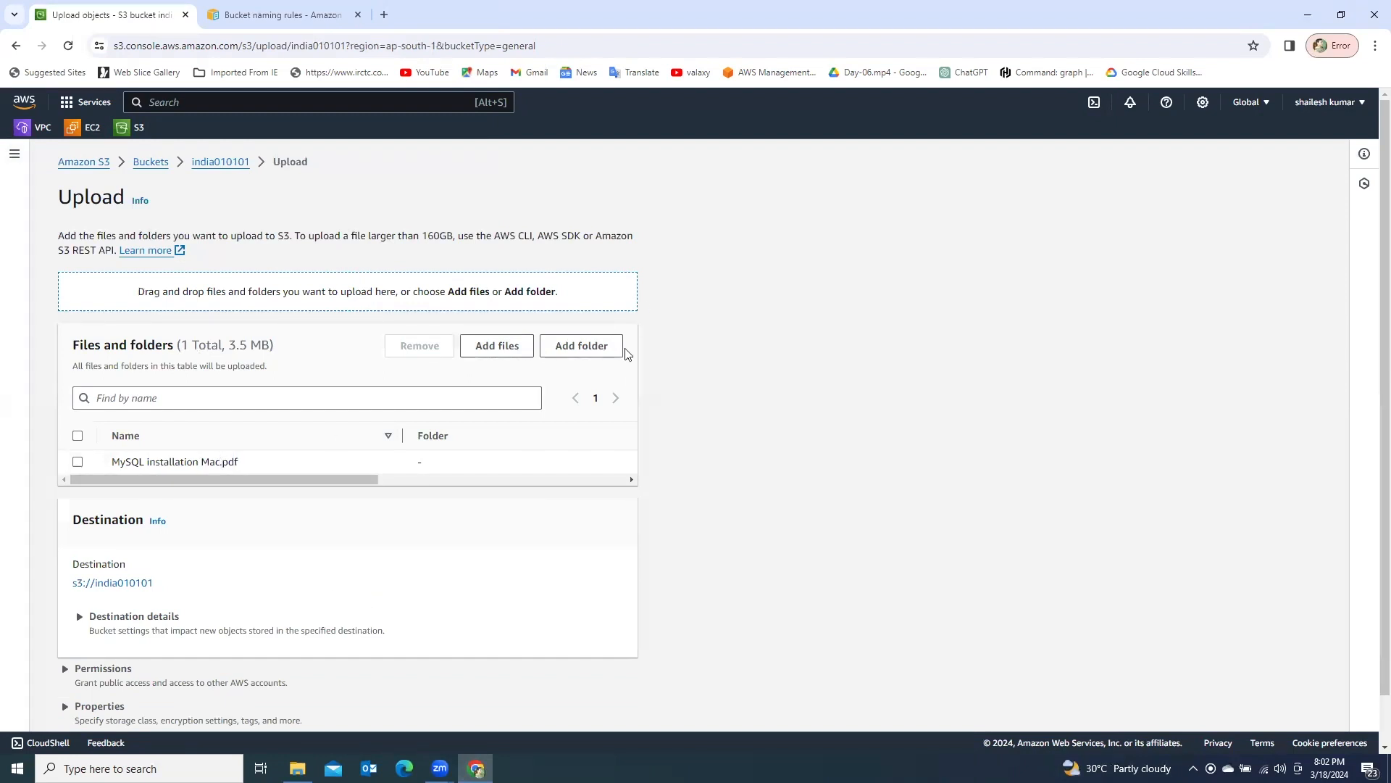
- Grant public-read access to MySQL installation Mac.pdf through the predefined ACLs, acknowledge the risk, and upload the file
scroll(448, 456, down, 2)
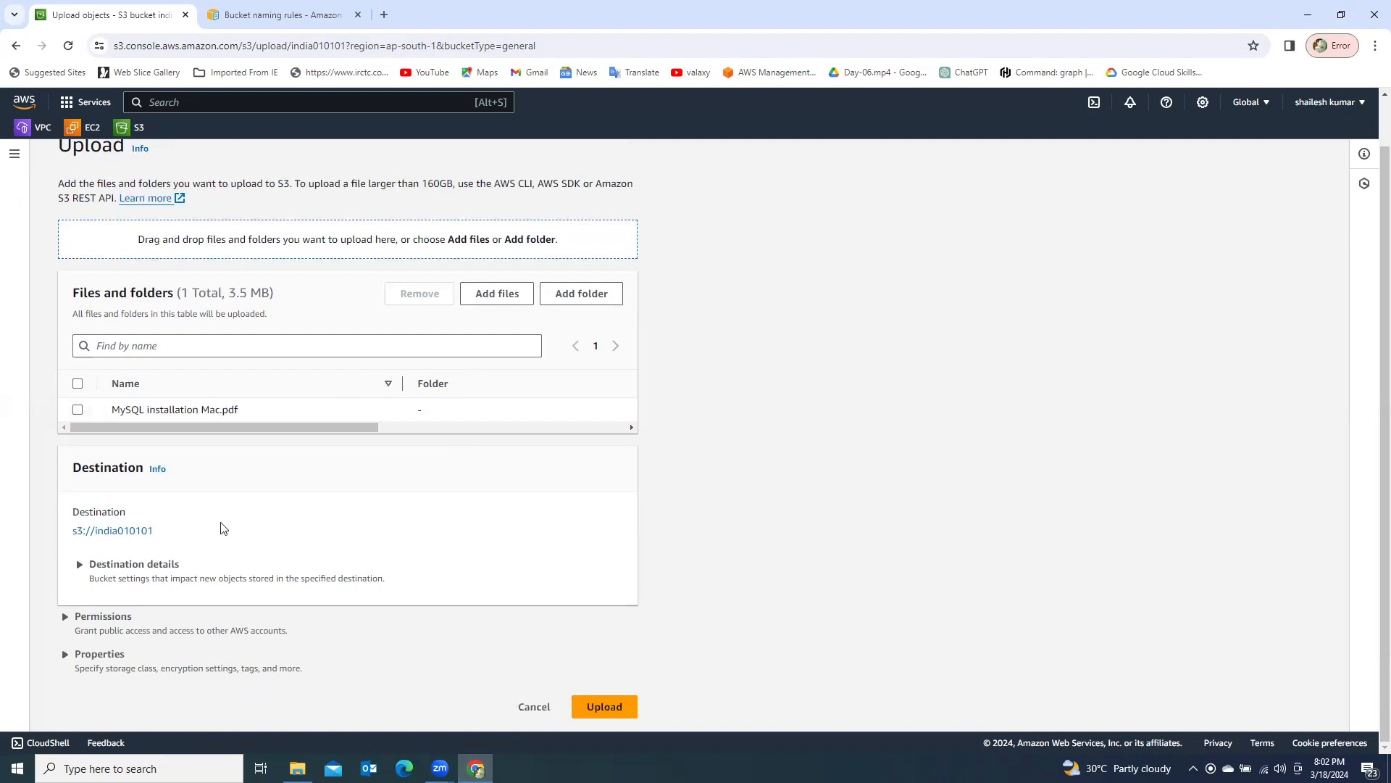
click(78, 410)
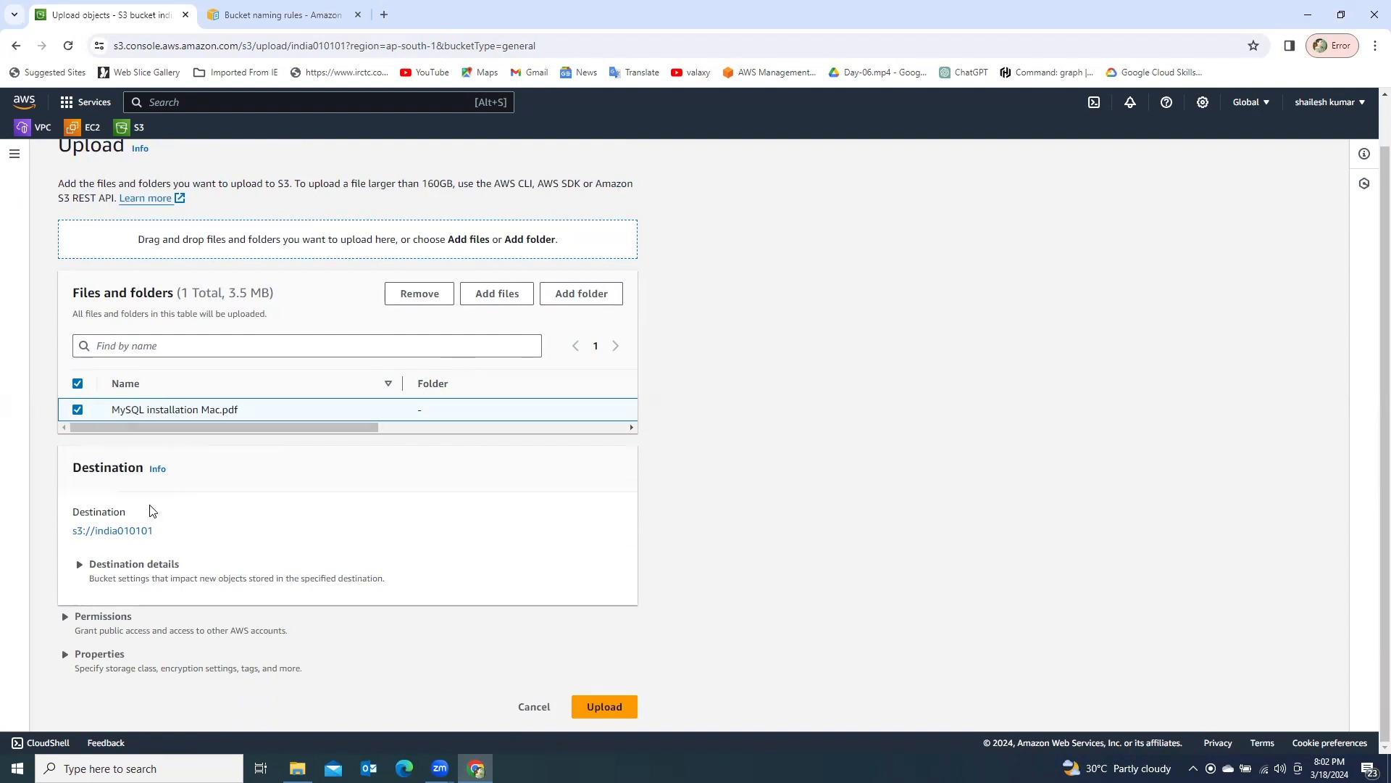
click(66, 616)
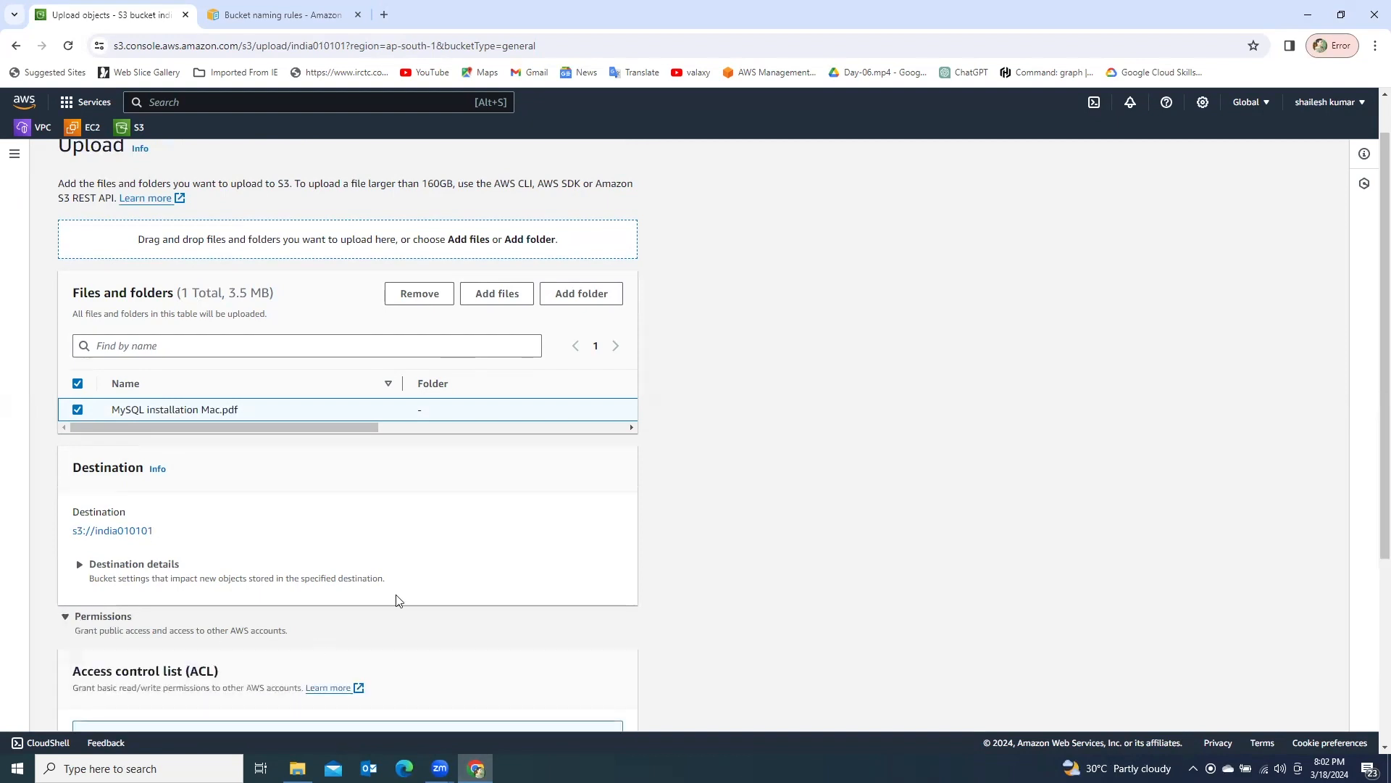
scroll(396, 594, down, 4)
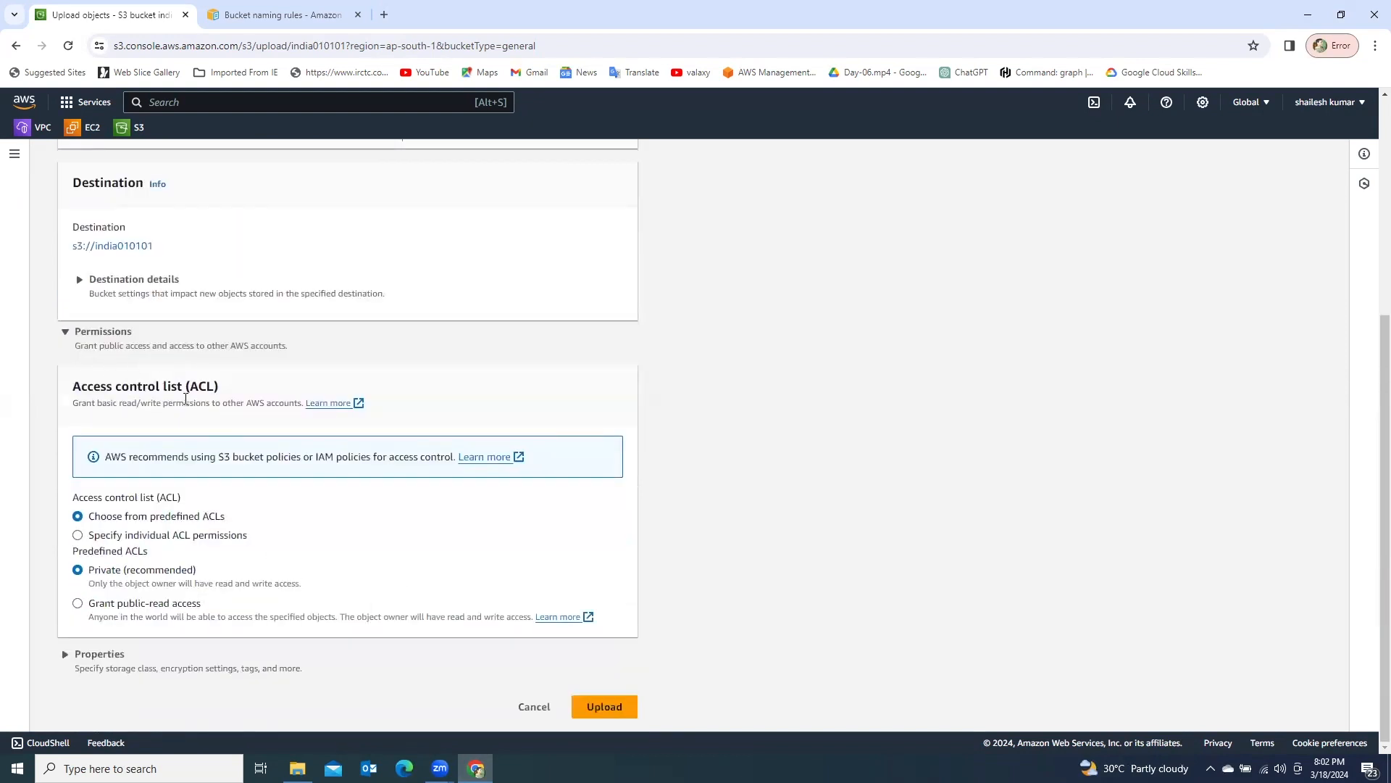
drag(70, 395, 218, 399)
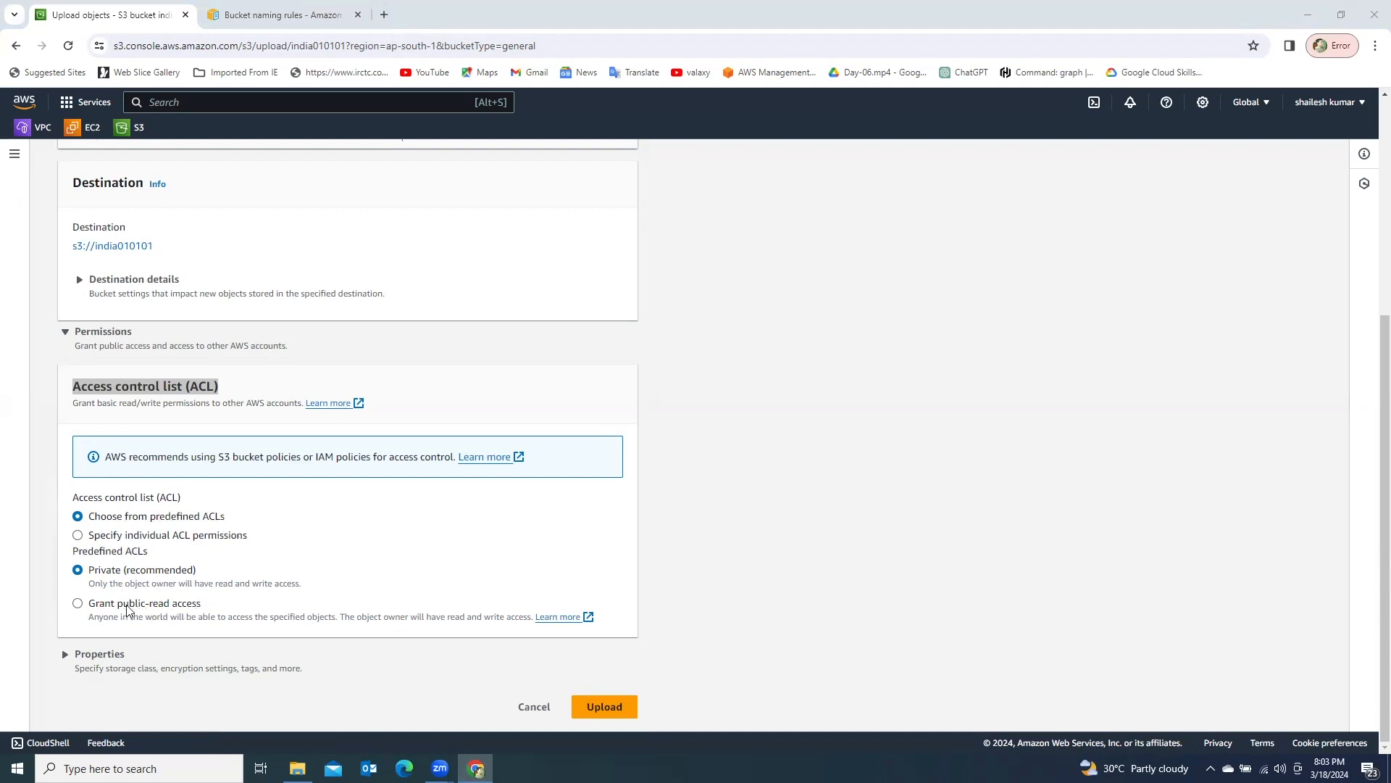
click(78, 604)
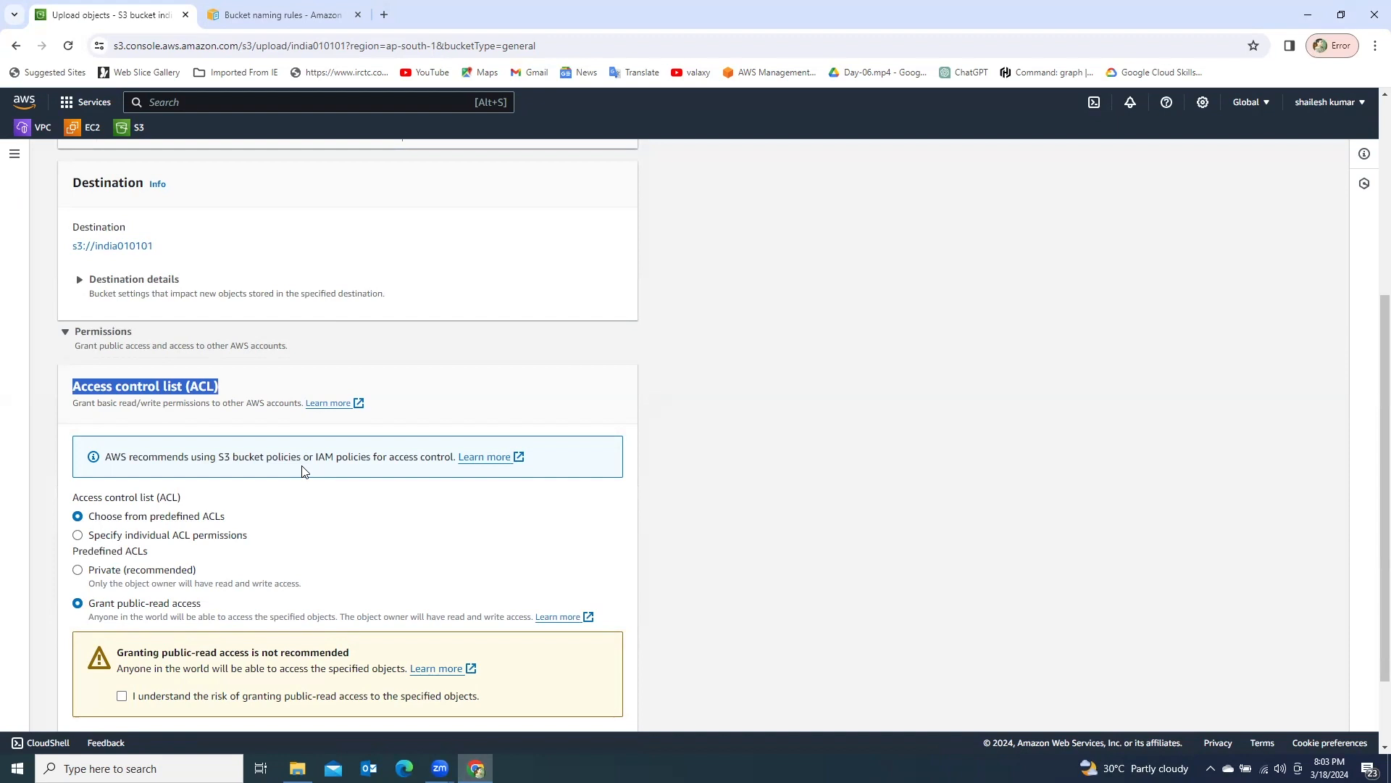
scroll(268, 547, down, 2)
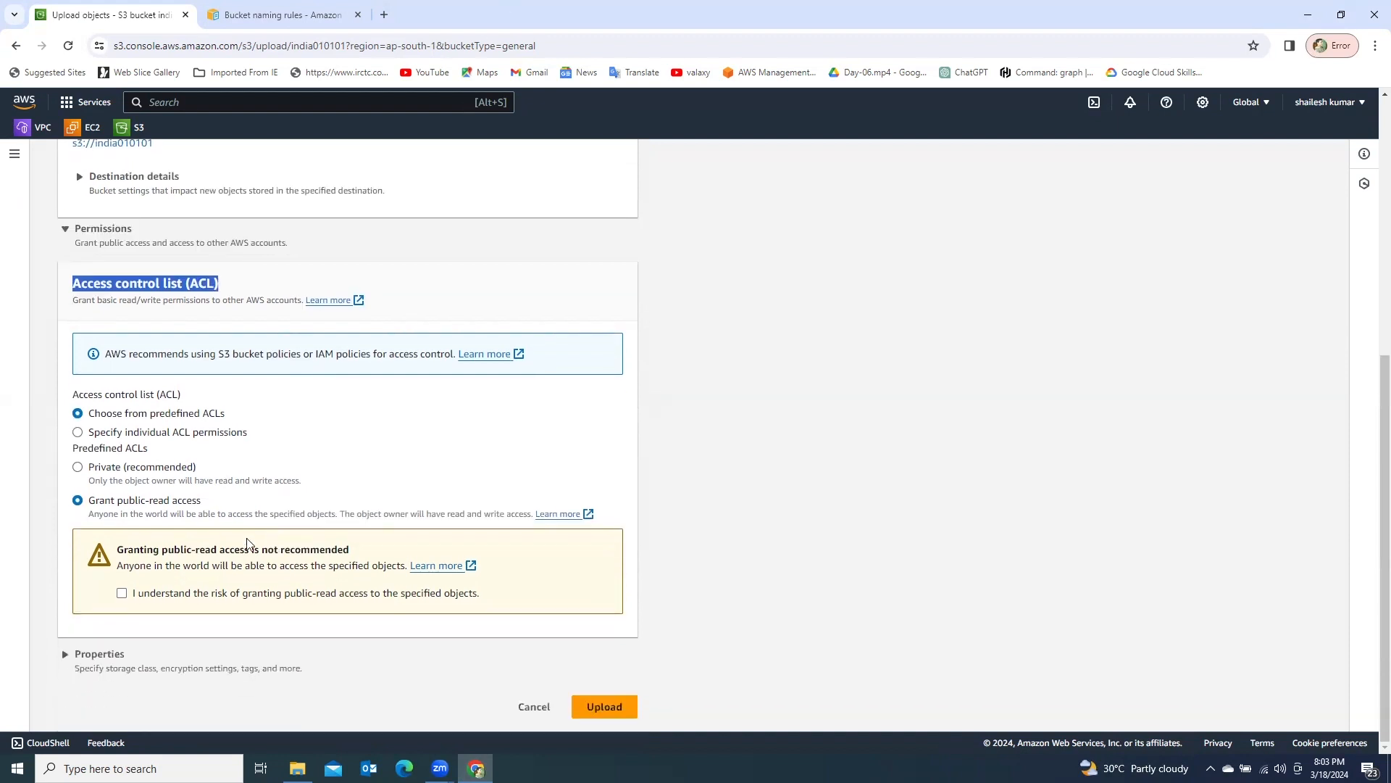
click(122, 594)
click(600, 708)
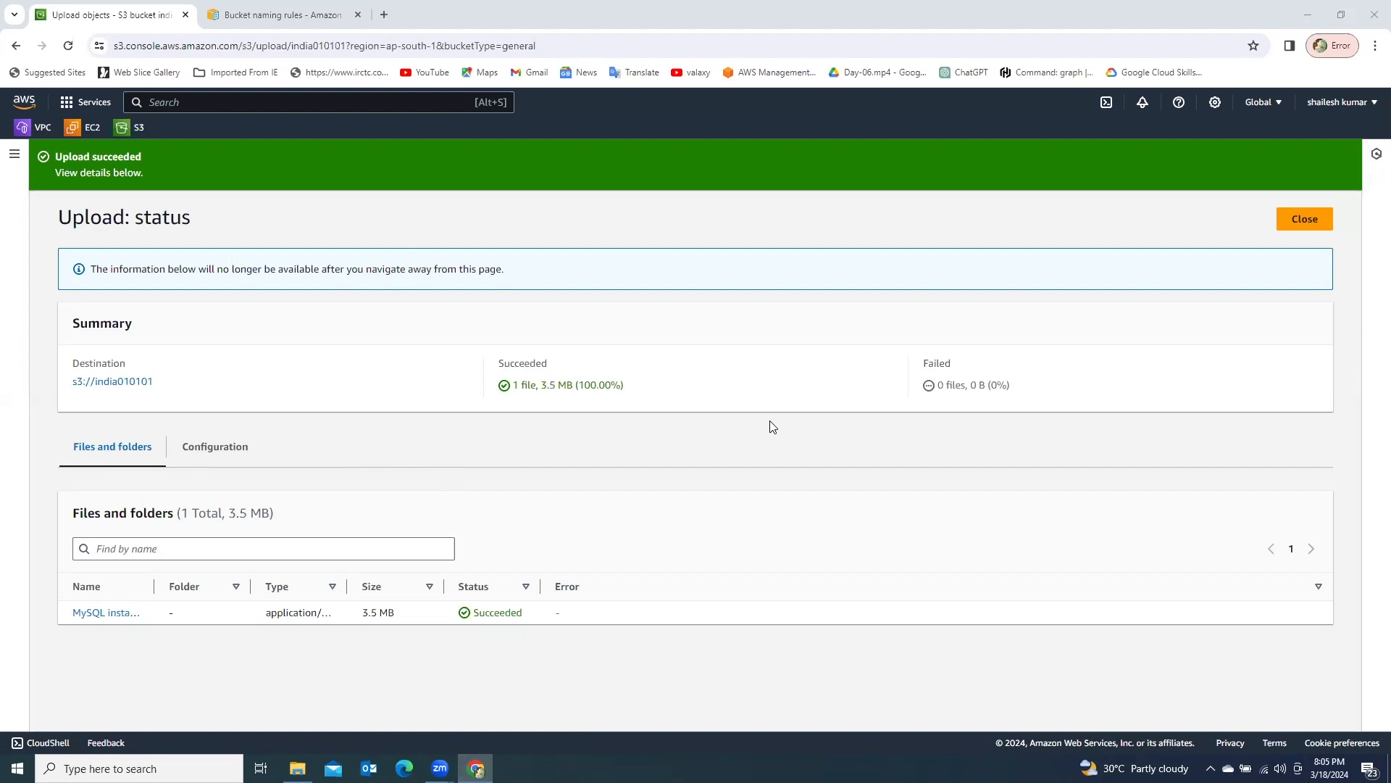
- Reopen the india010101 bucket from the bucket list and copy the object URL of MySQL installation Mac.pdf
click(140, 130)
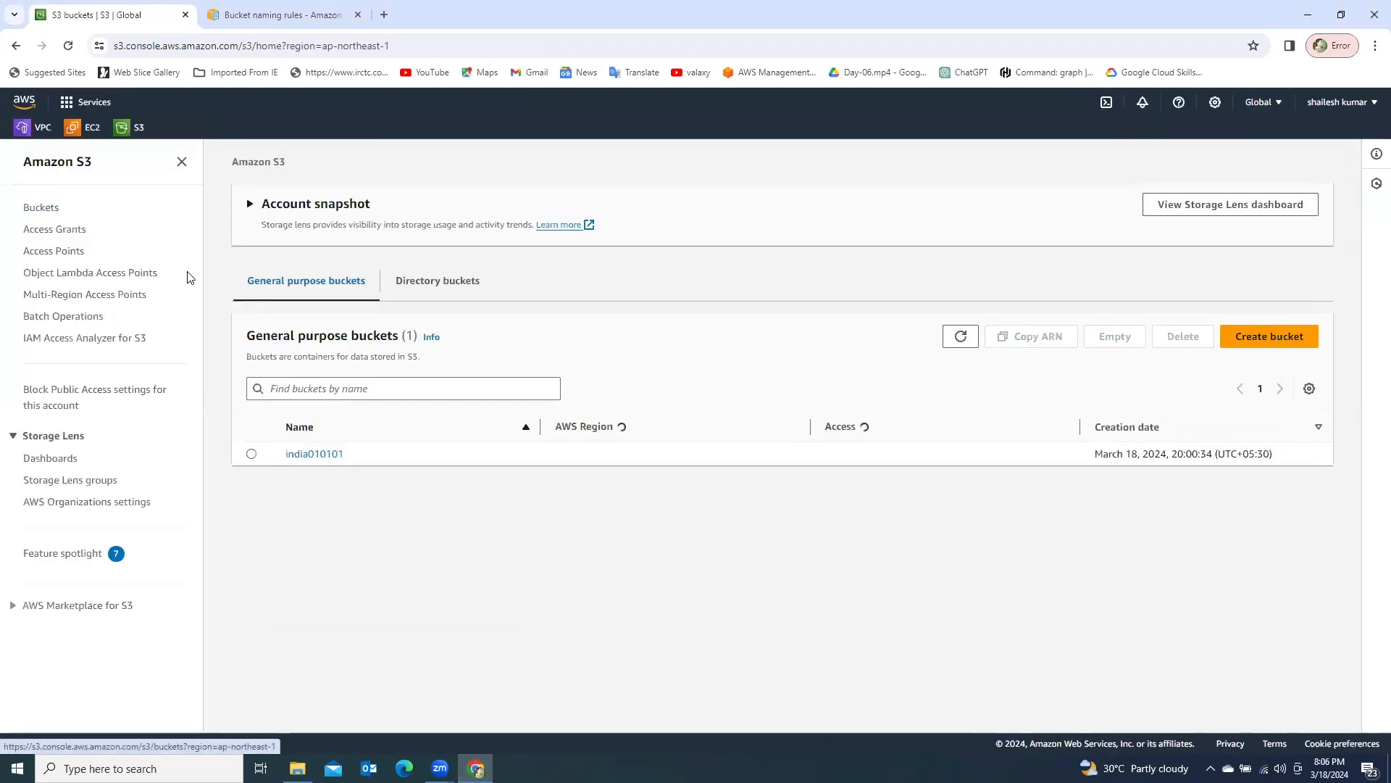
click(312, 455)
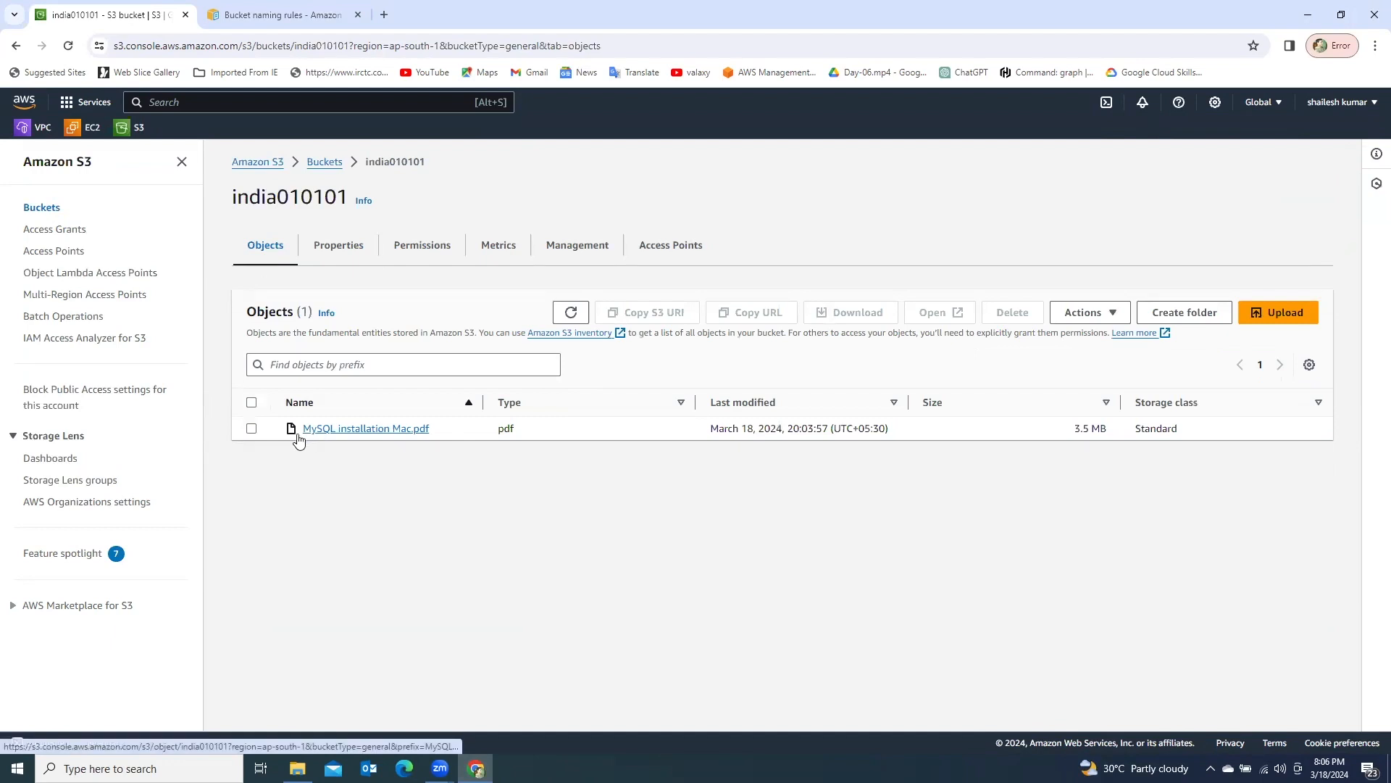
click(251, 428)
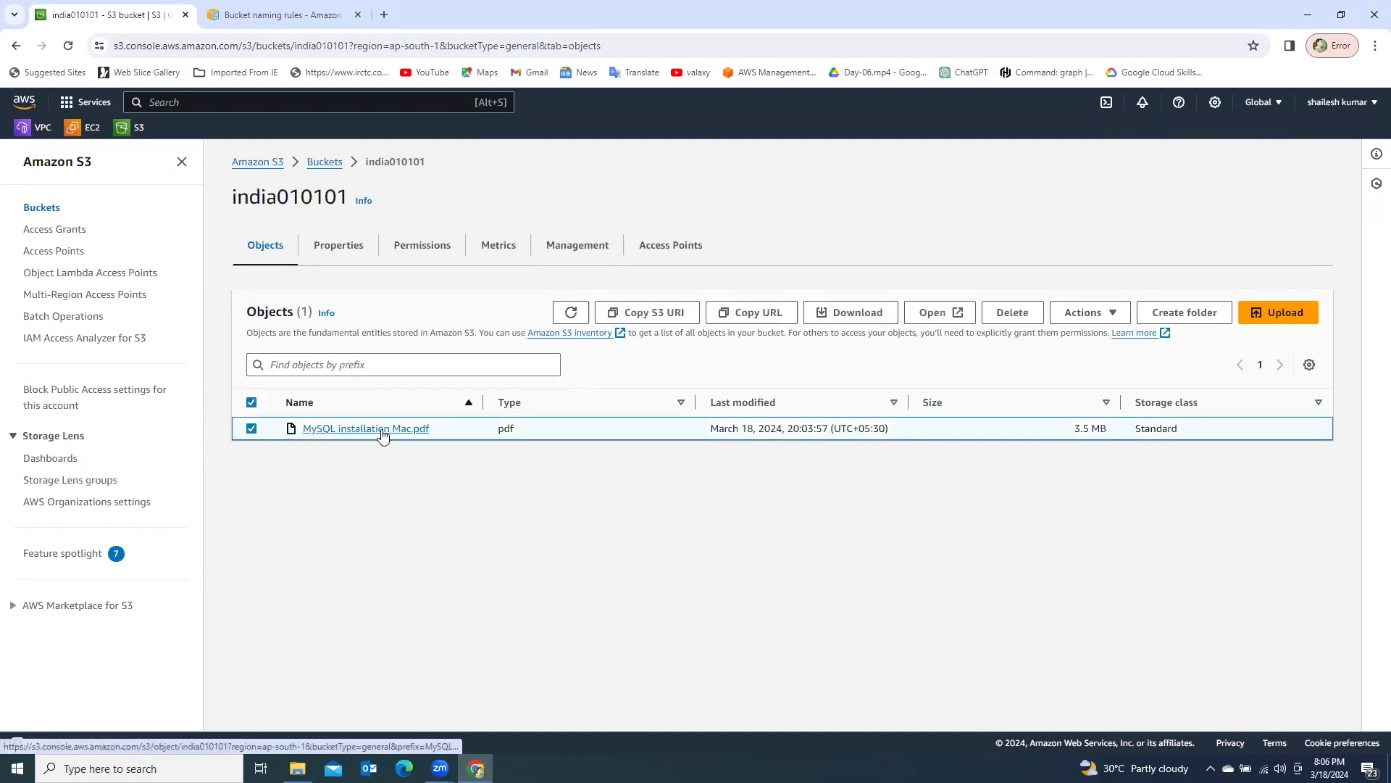
click(749, 319)
- Open the copied object URL in a new browser tab and look through the first pages of the PDF
click(385, 15)
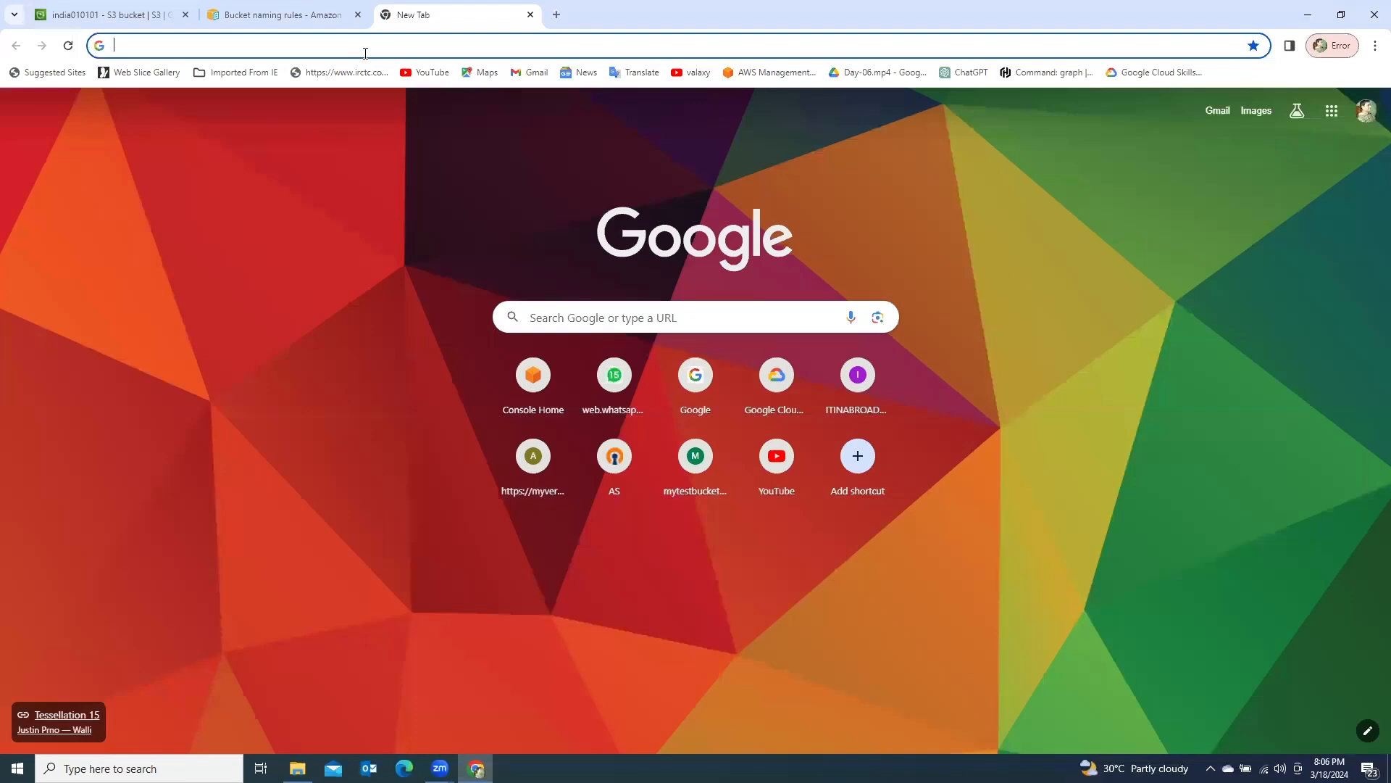
text(https://india010101.s3.ap-south-1.amazonaws.com/MySQL+installation+Mac.pdf)
key(Return)
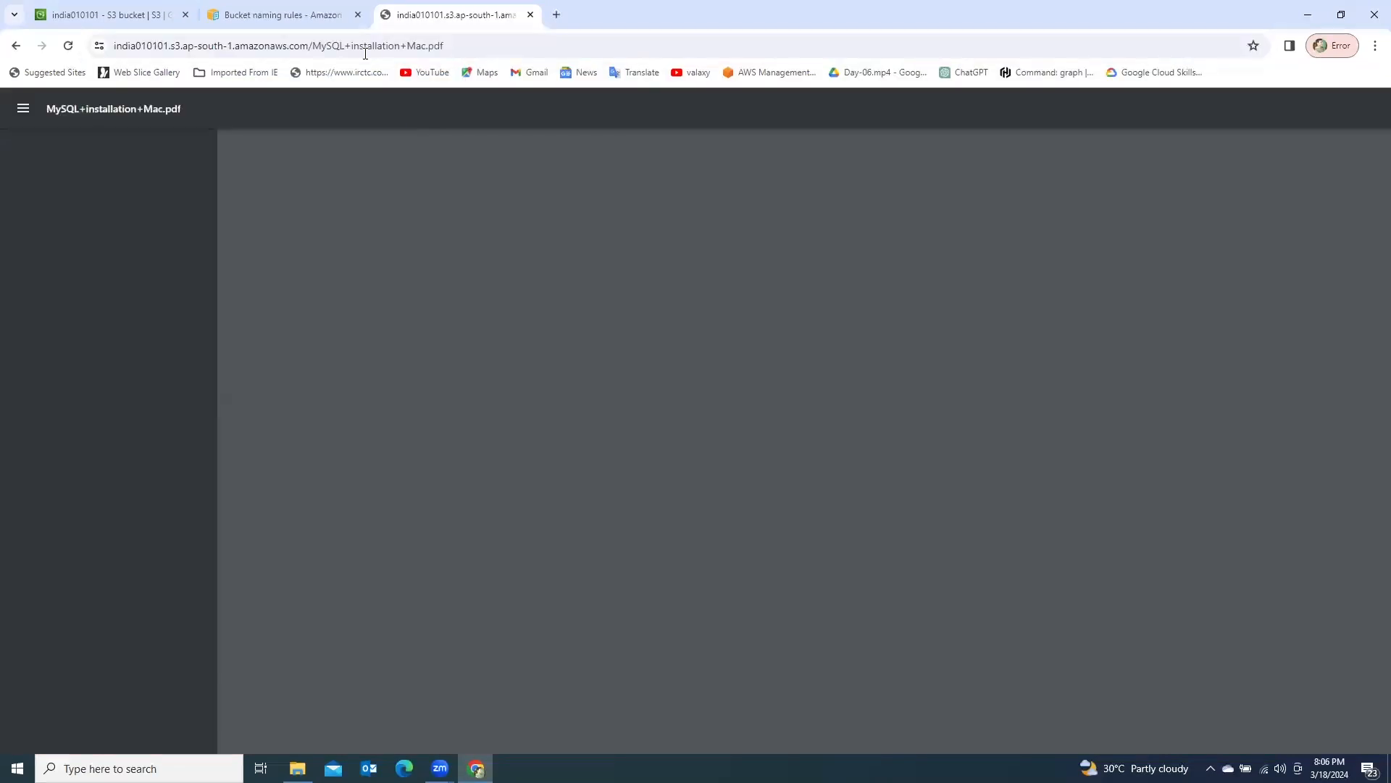
scroll(857, 587, down, 10)
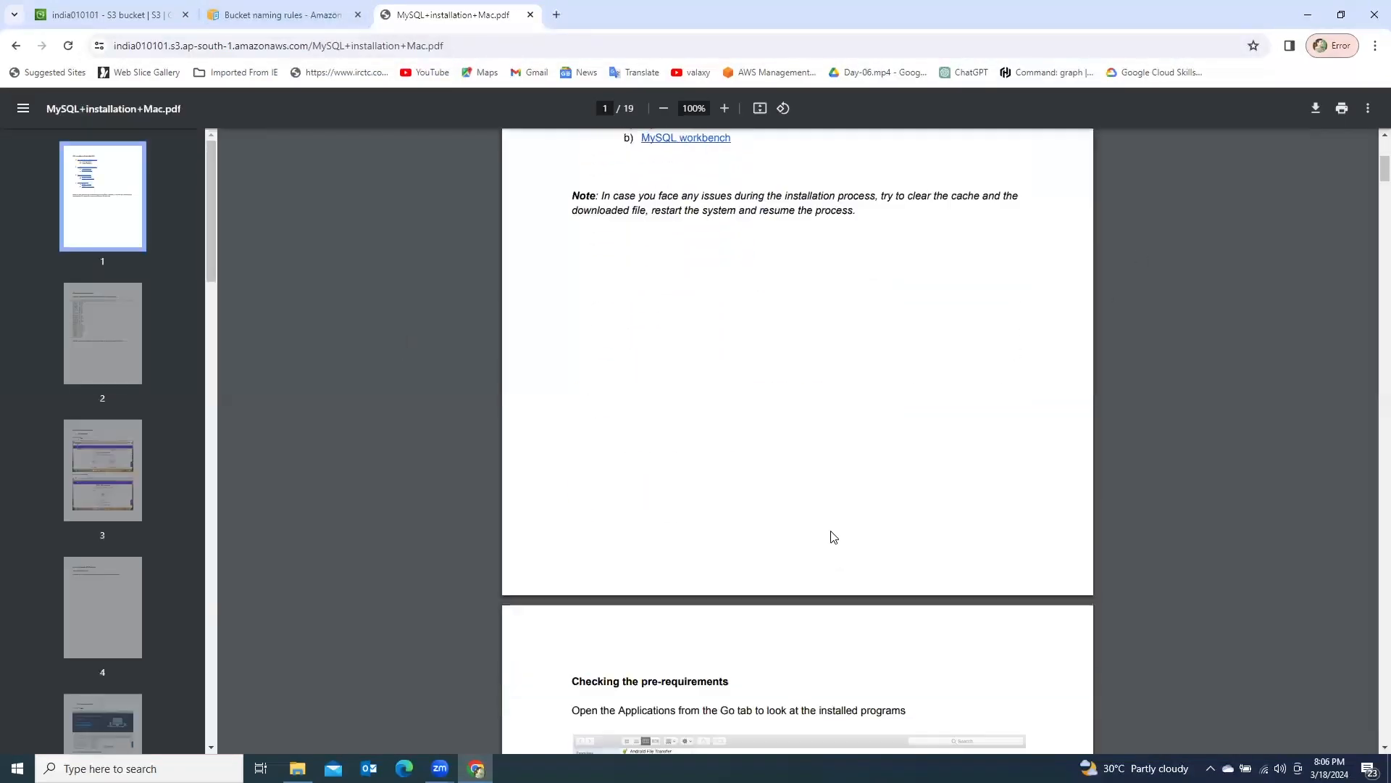
drag(445, 46, 46, 28)
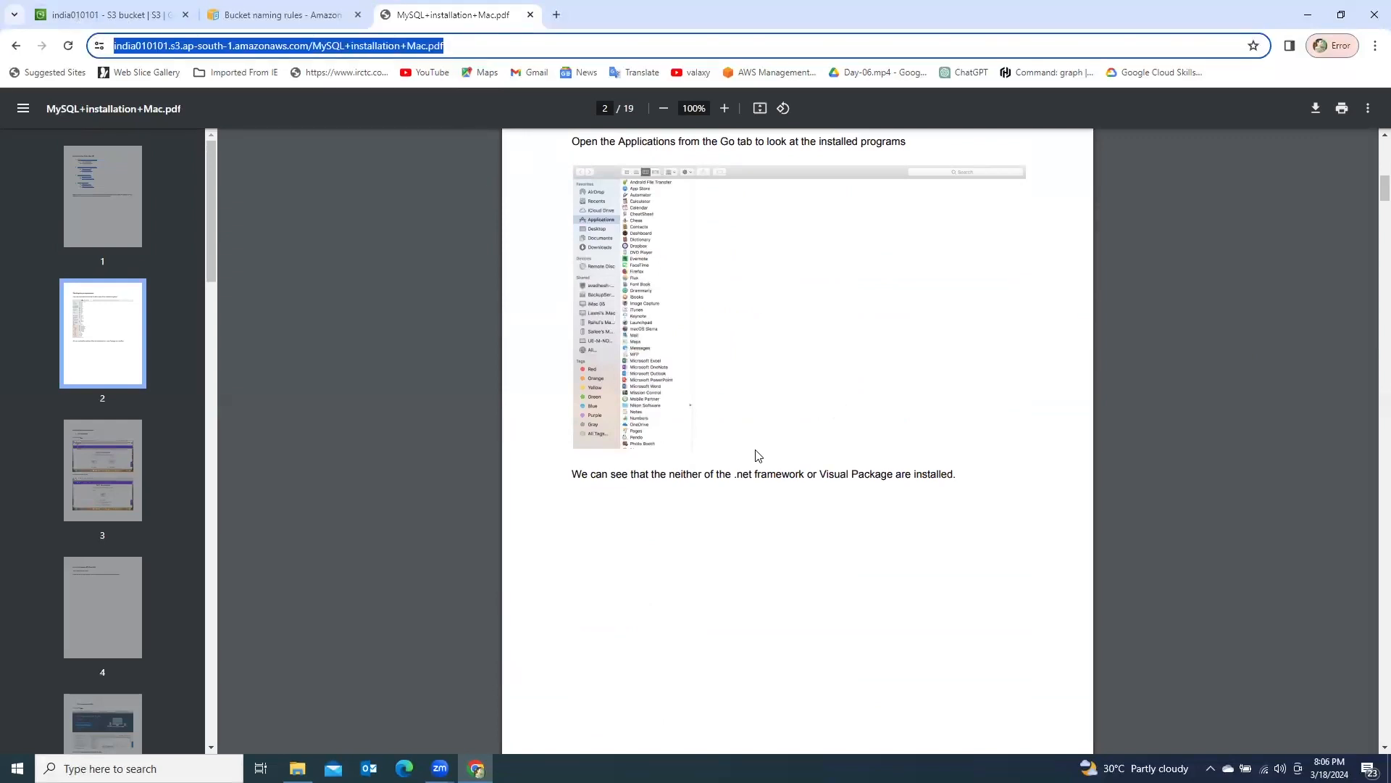
scroll(728, 453, down, 3)
scroll(728, 471, down, 4)
scroll(721, 482, up, 15)
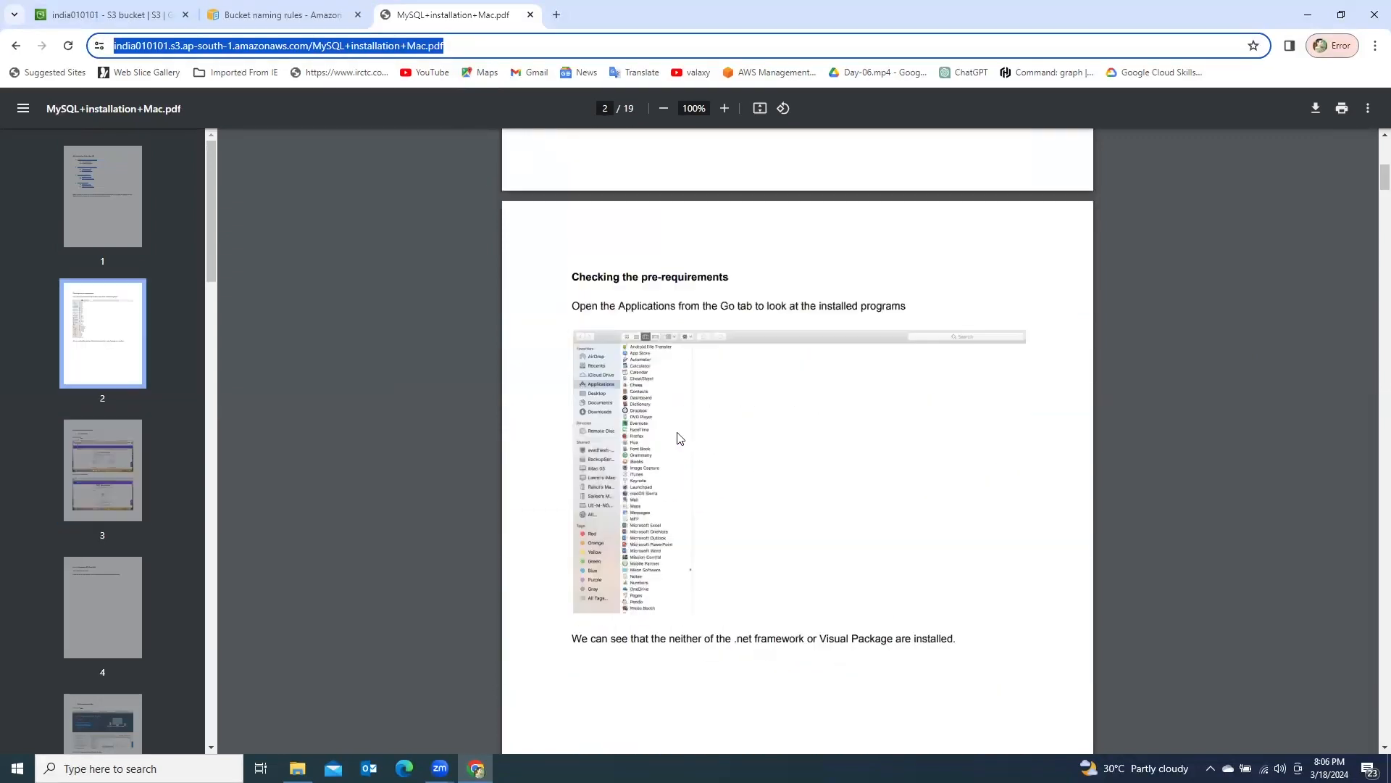
scroll(644, 430, up, 3)
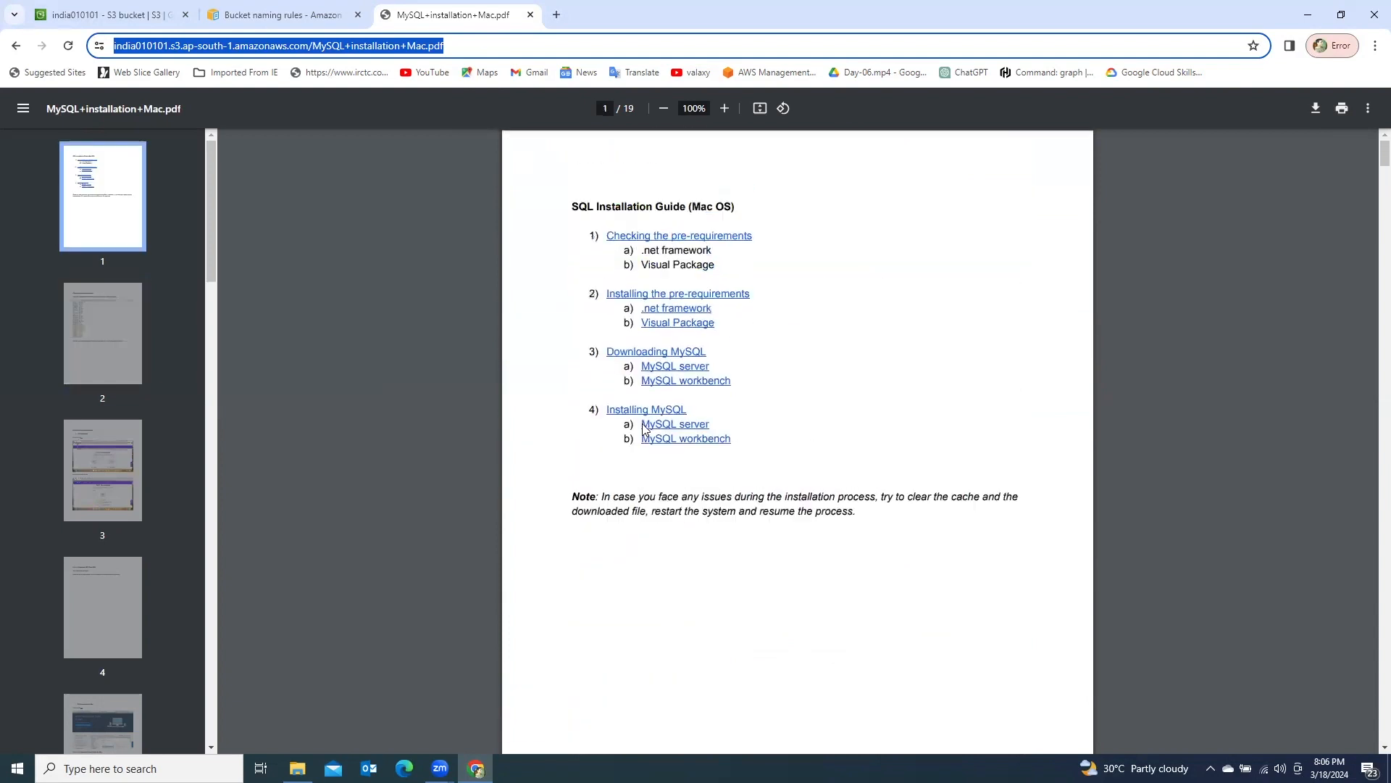
- Return to the bucket list and empty the india010101 bucket, confirming with "permanently delete", and exit the status page
click(129, 15)
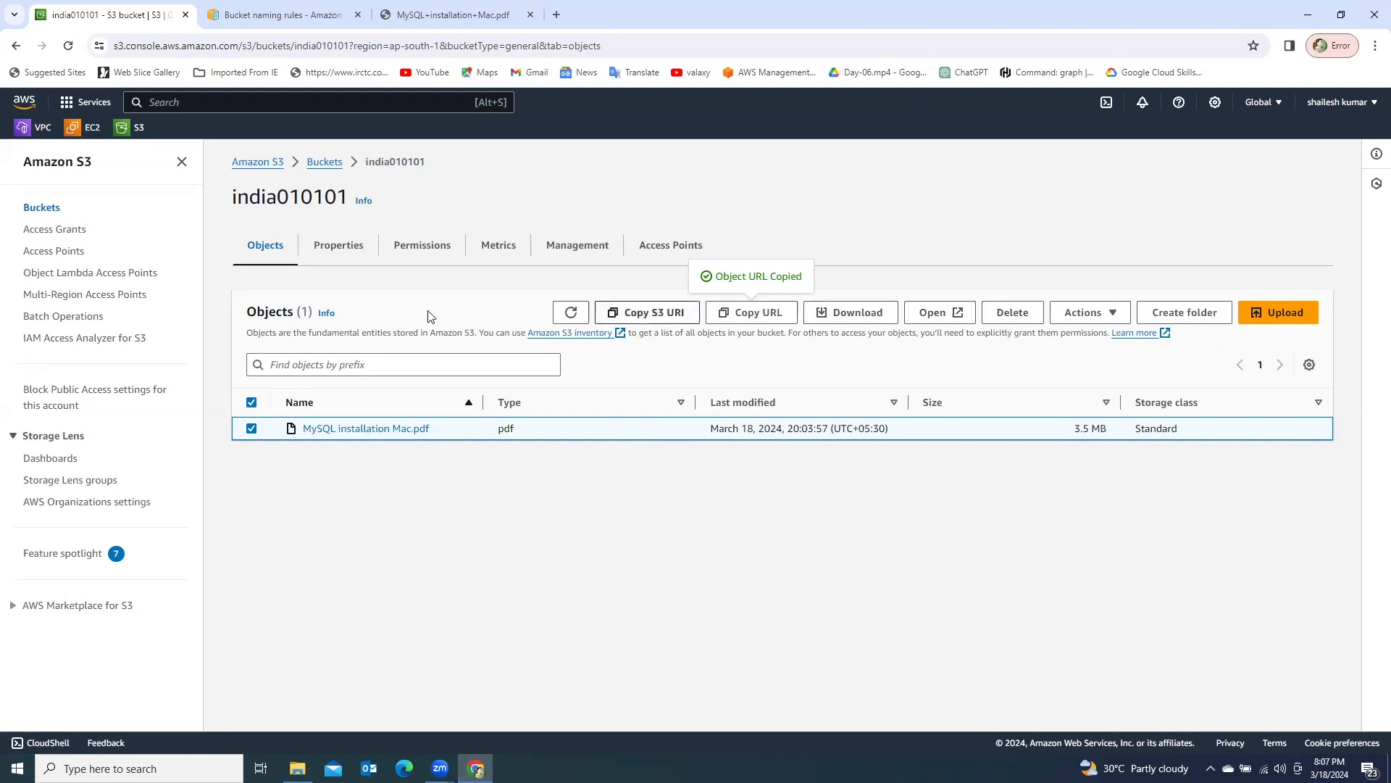
click(323, 163)
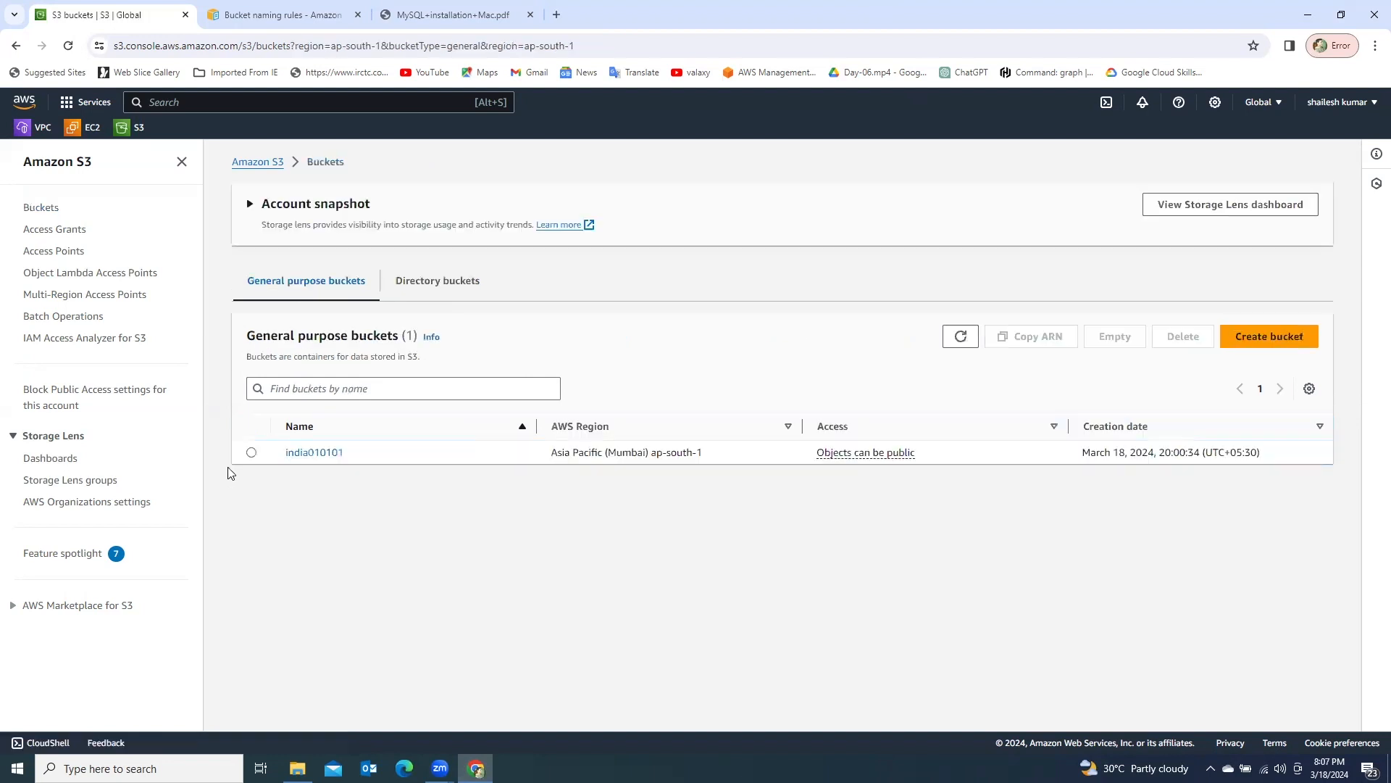
click(252, 452)
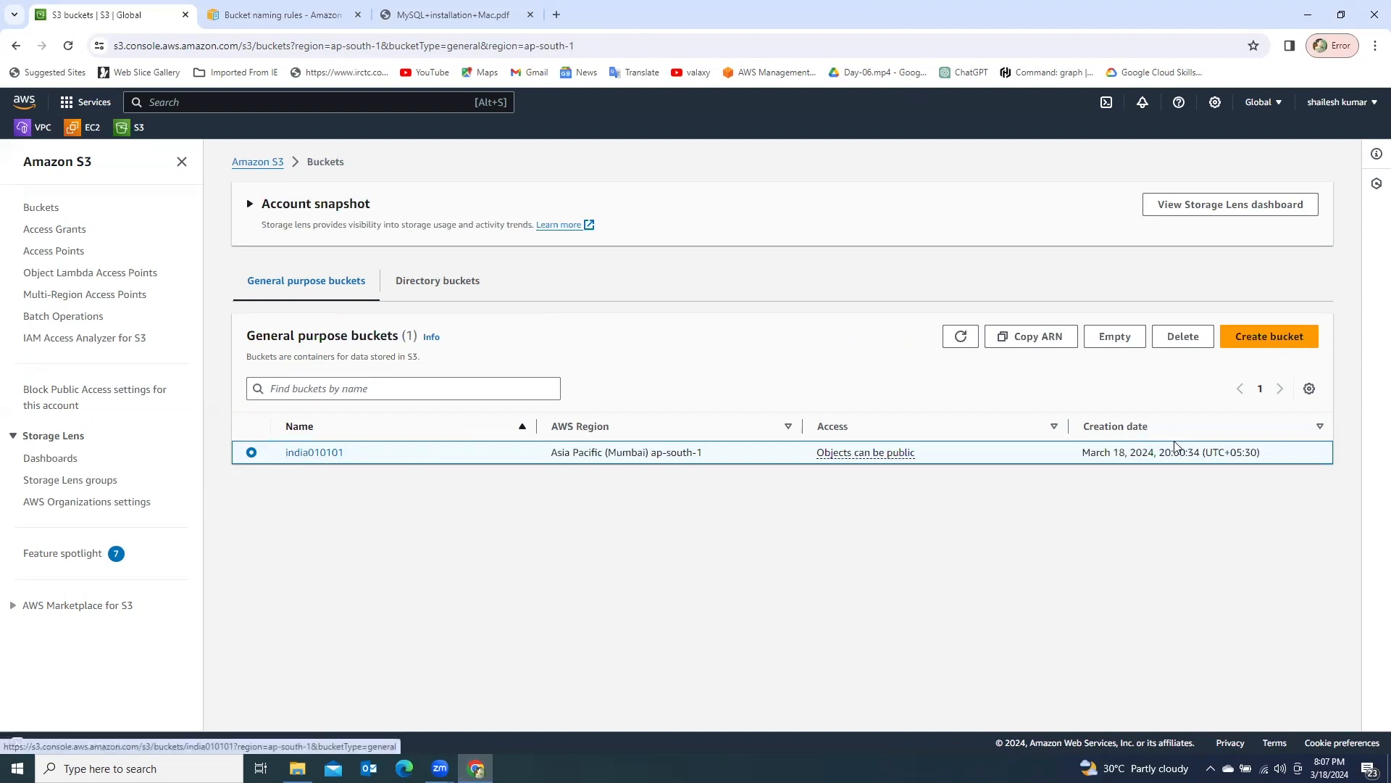
click(1119, 341)
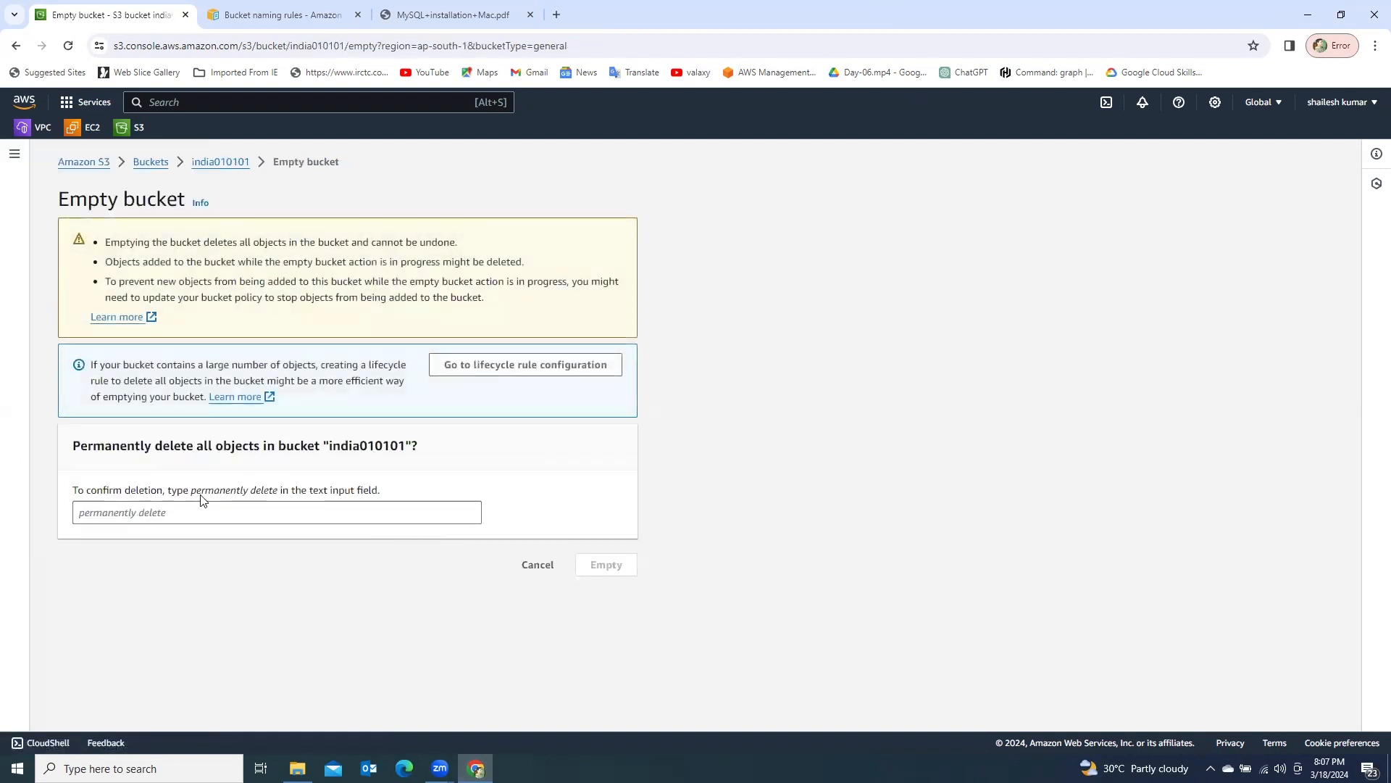
drag(191, 492, 278, 491)
key(ctrl+c)
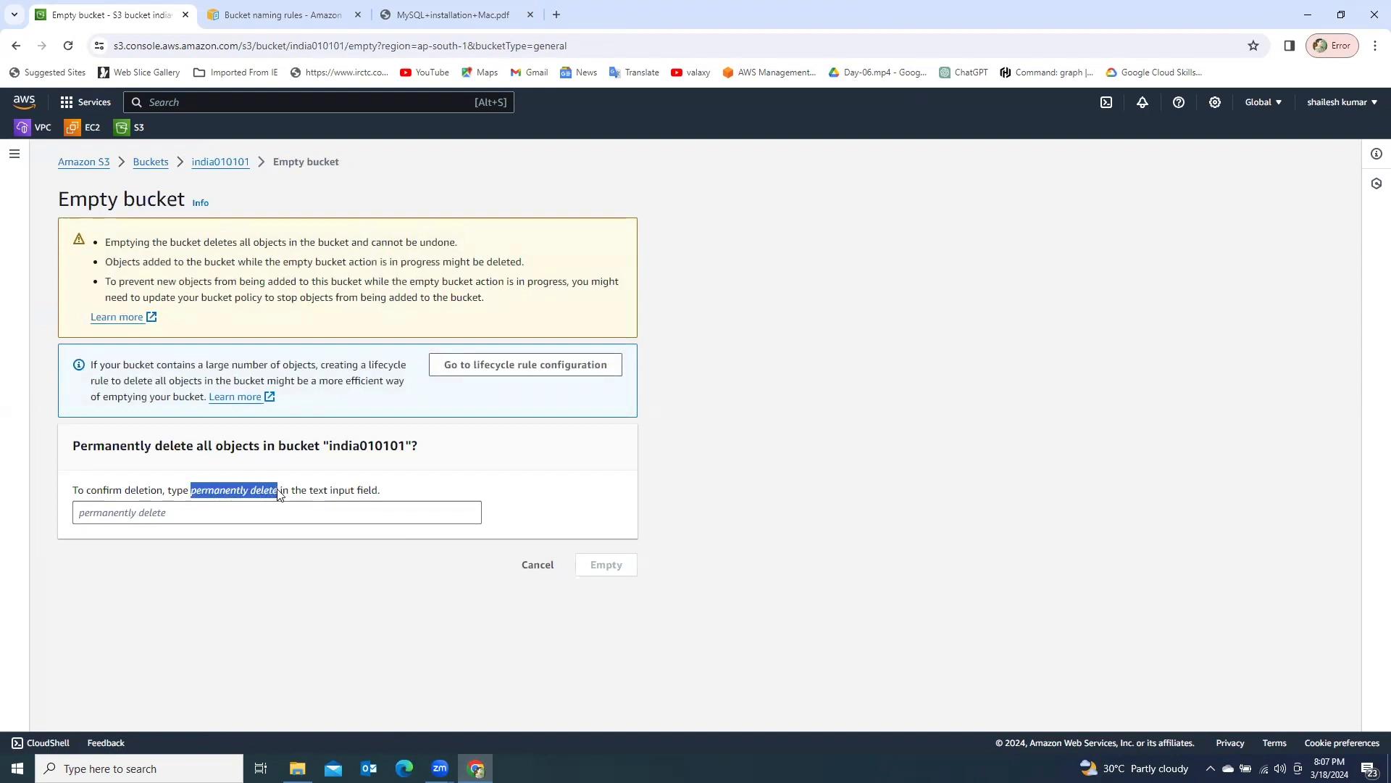
click(155, 516)
key(ctrl+v)
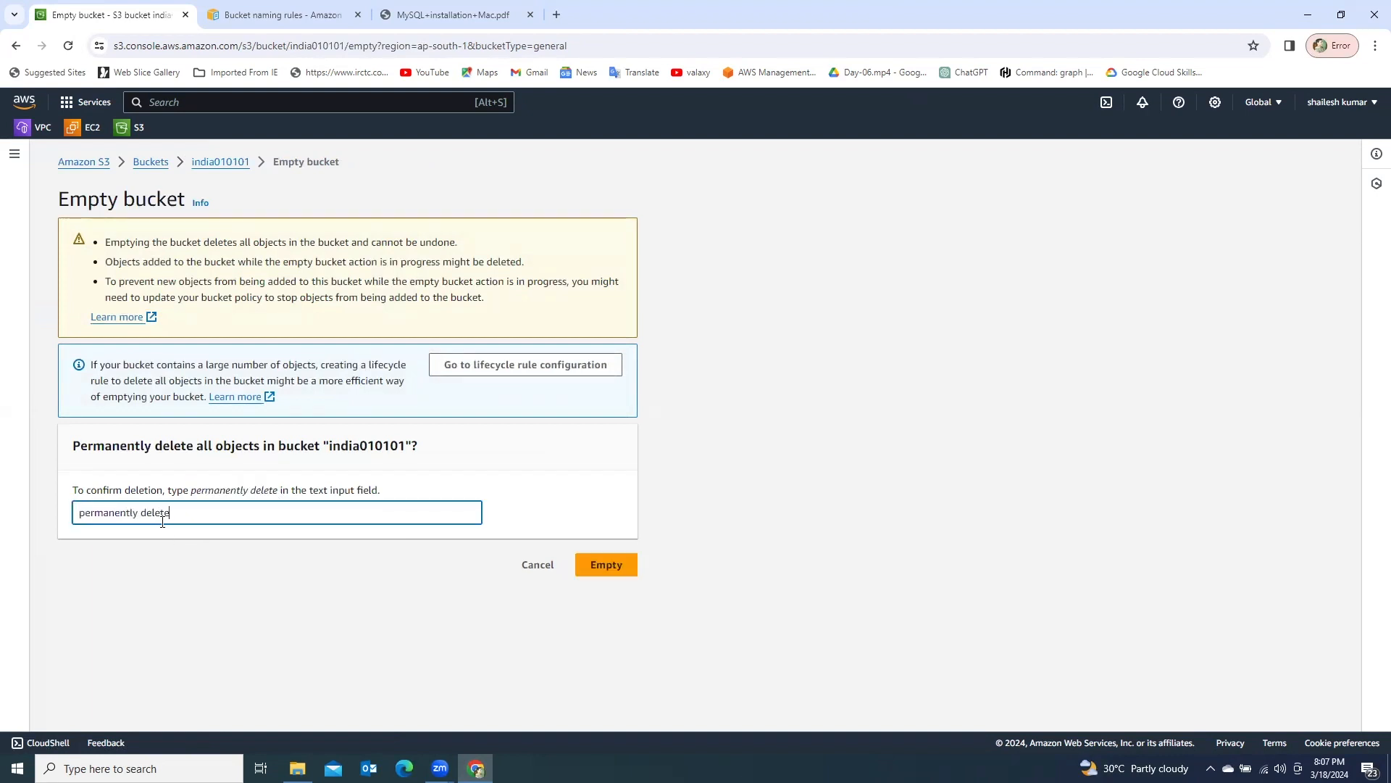
click(592, 565)
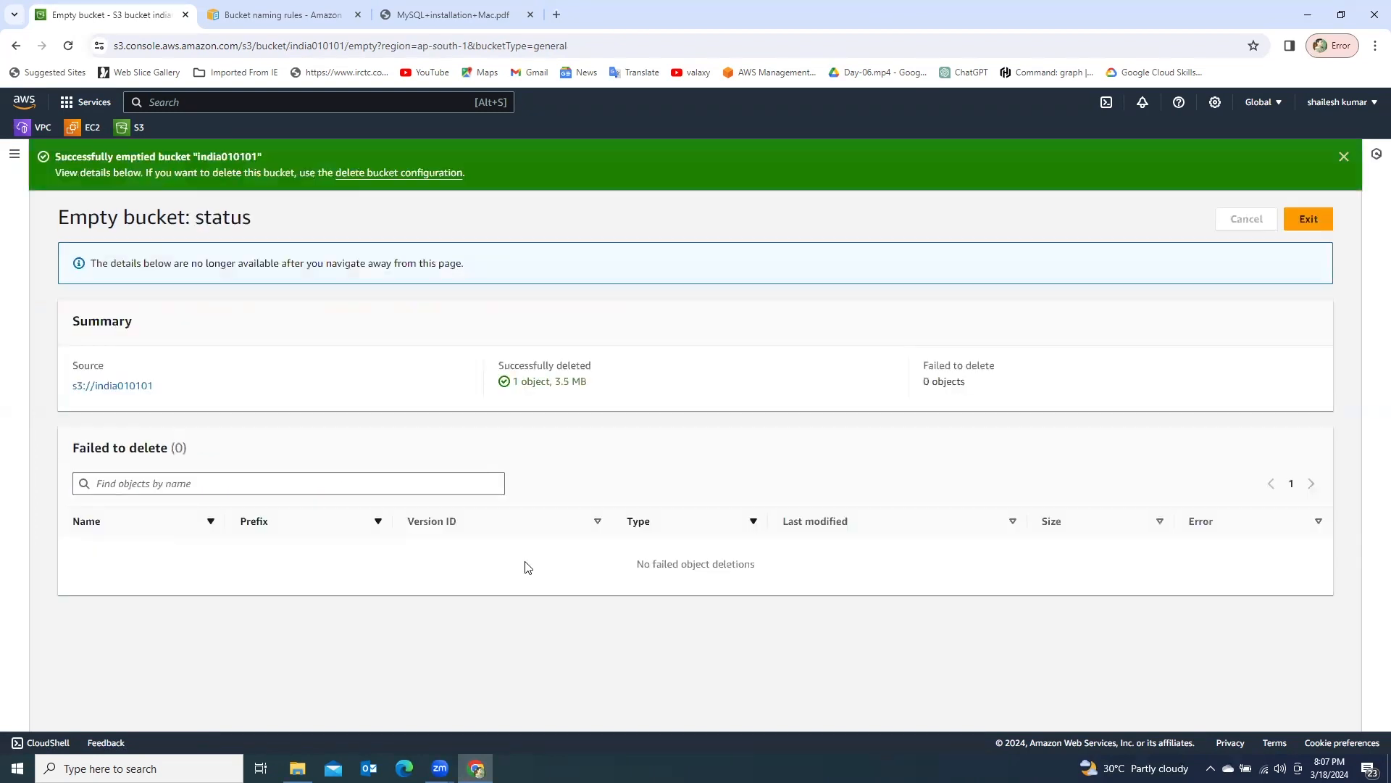
click(114, 388)
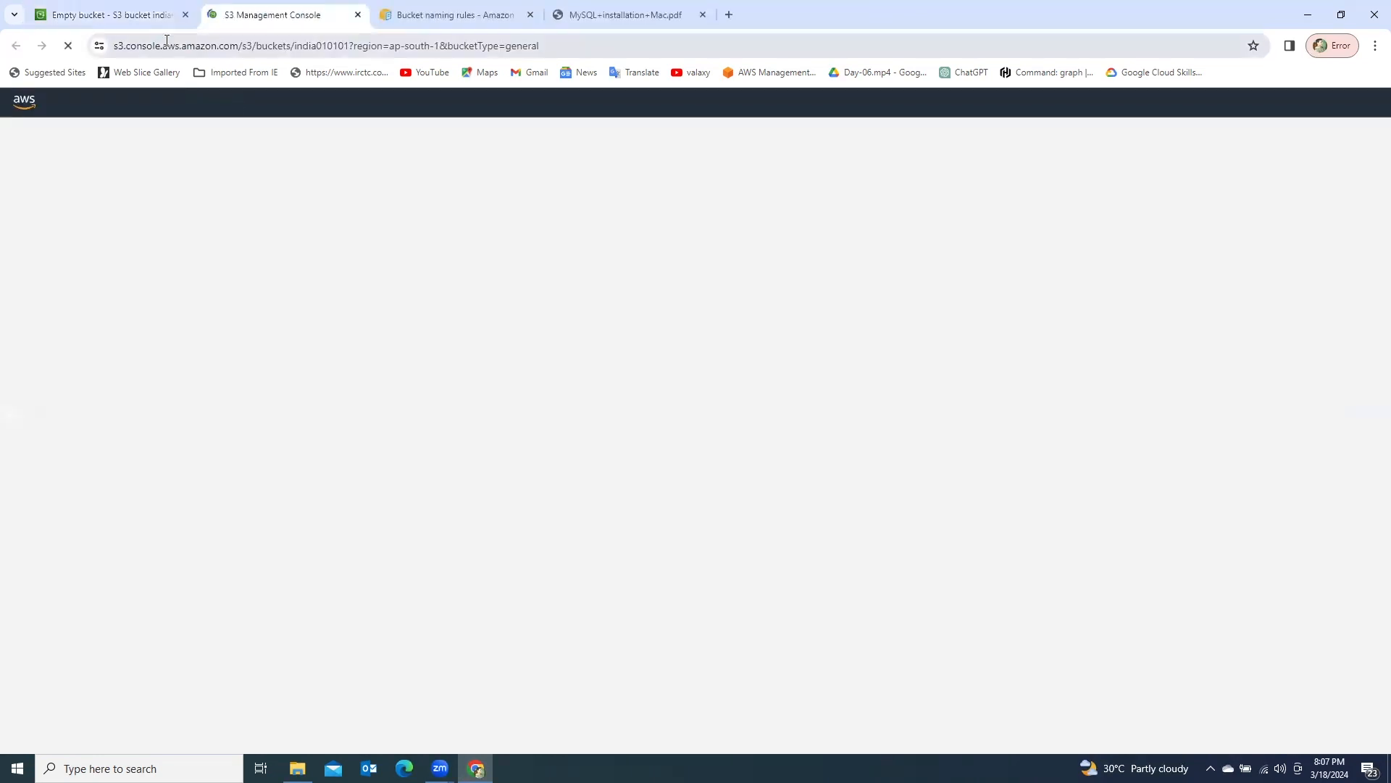
click(154, 15)
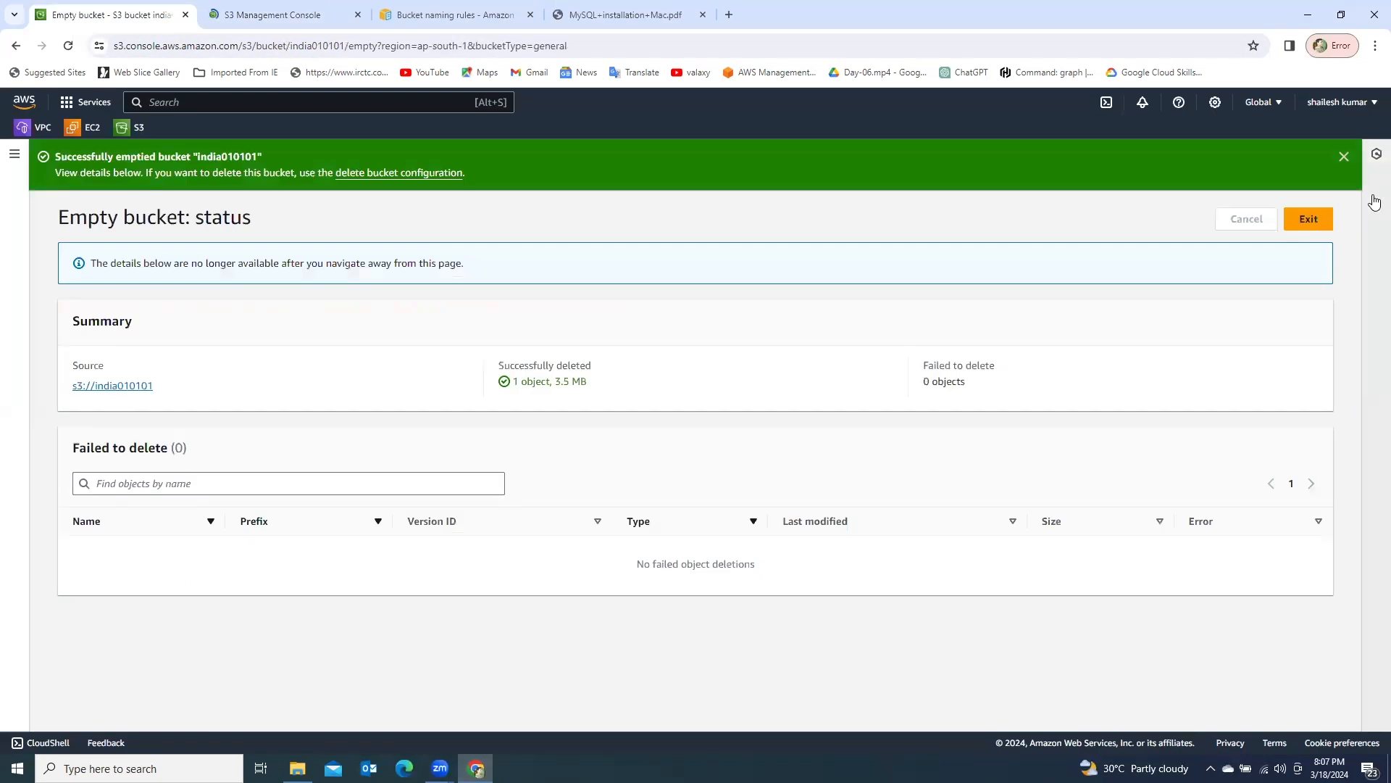
click(1297, 219)
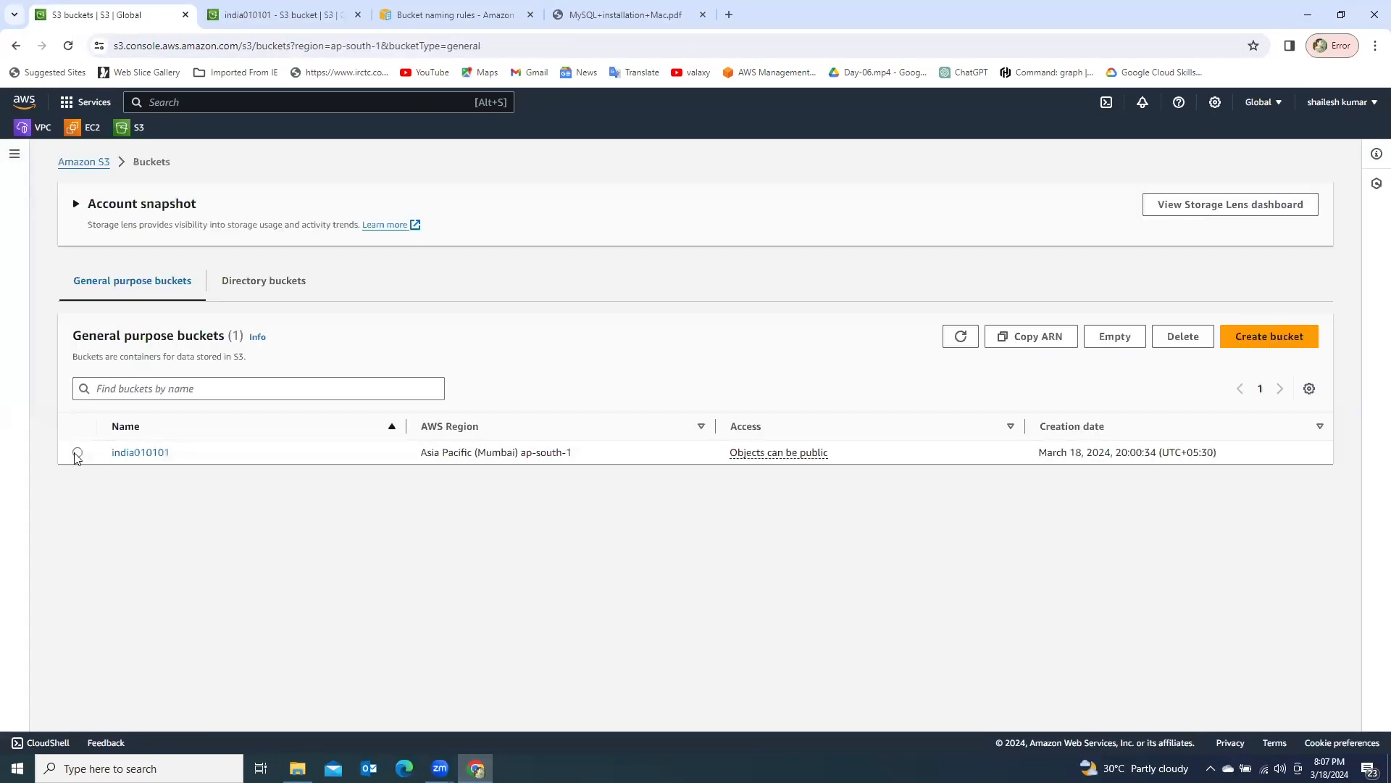
- Delete the emptied india010101 bucket, confirming the deletion with its name
click(76, 452)
click(1187, 342)
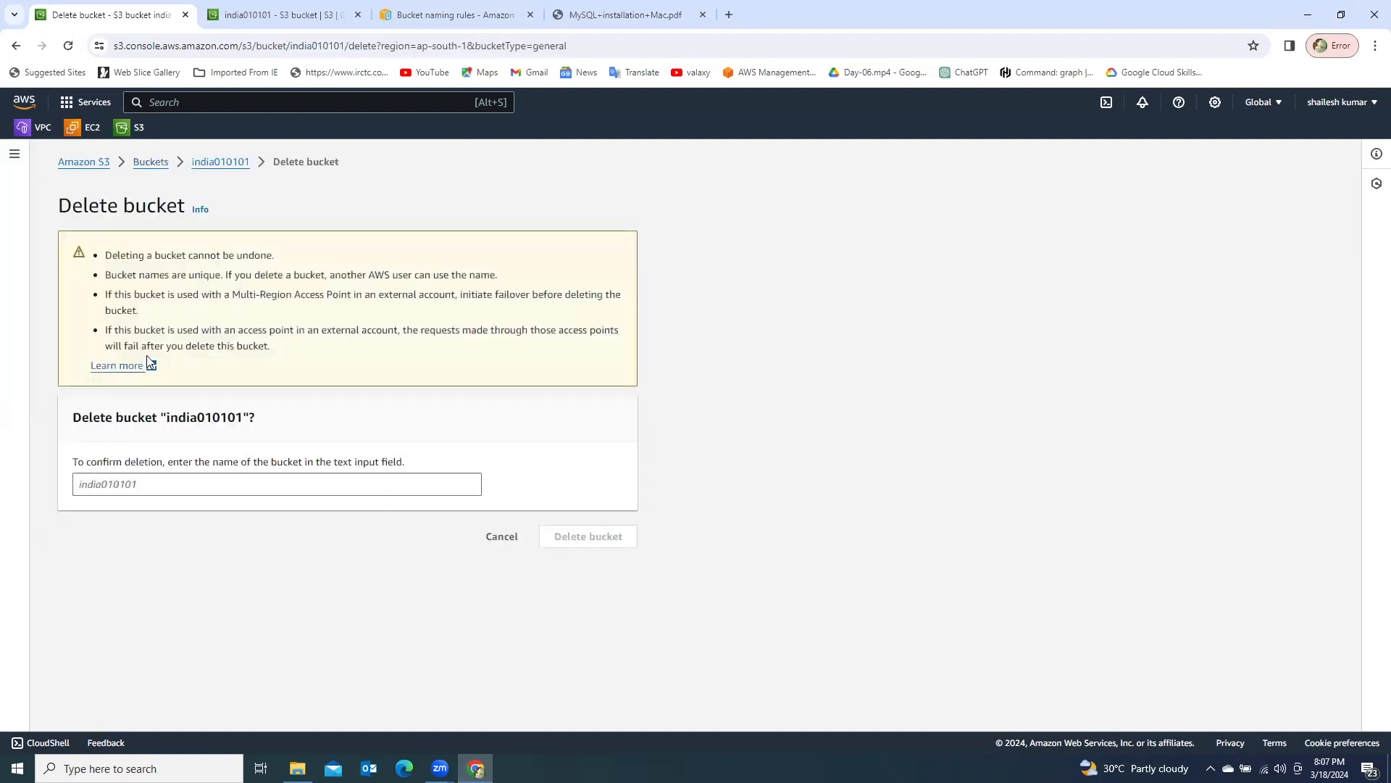
double_click(187, 418)
key(ctrl+c)
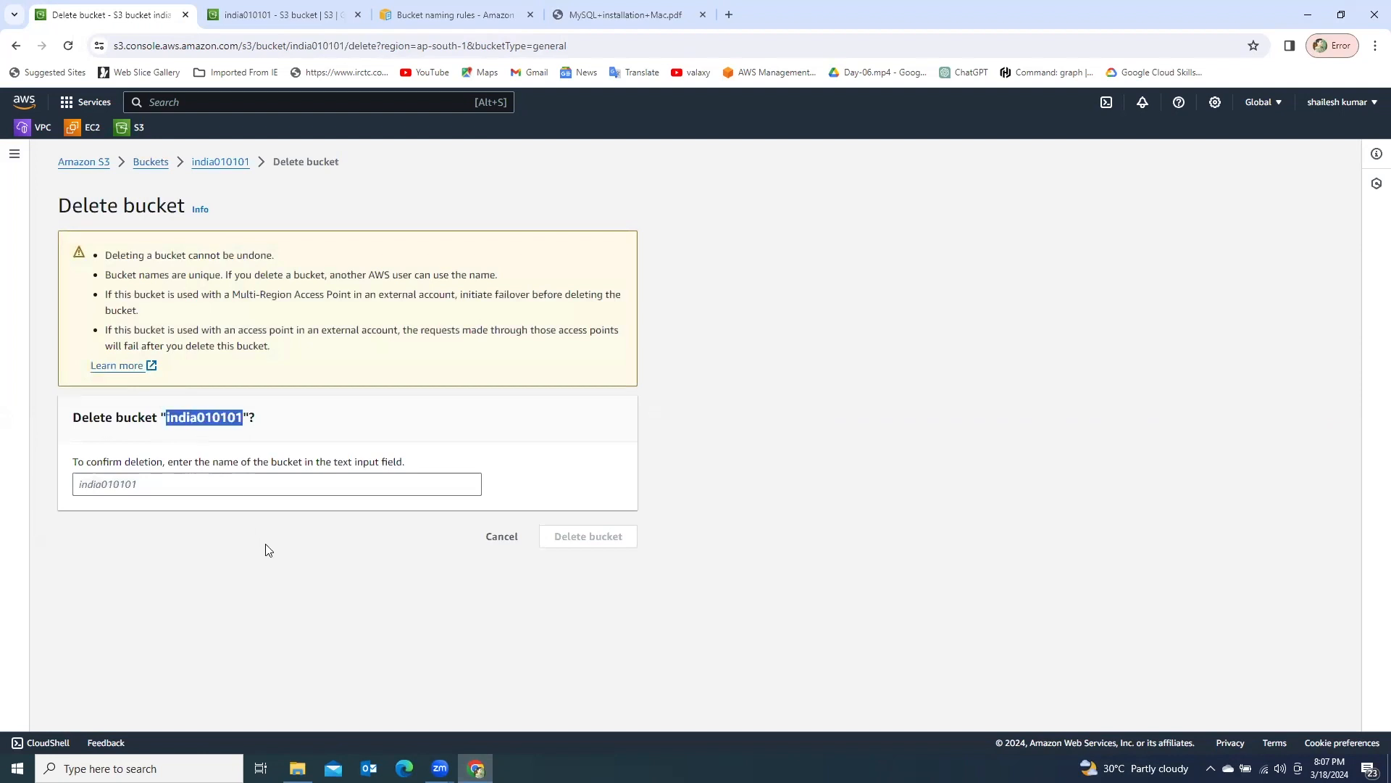
click(151, 481)
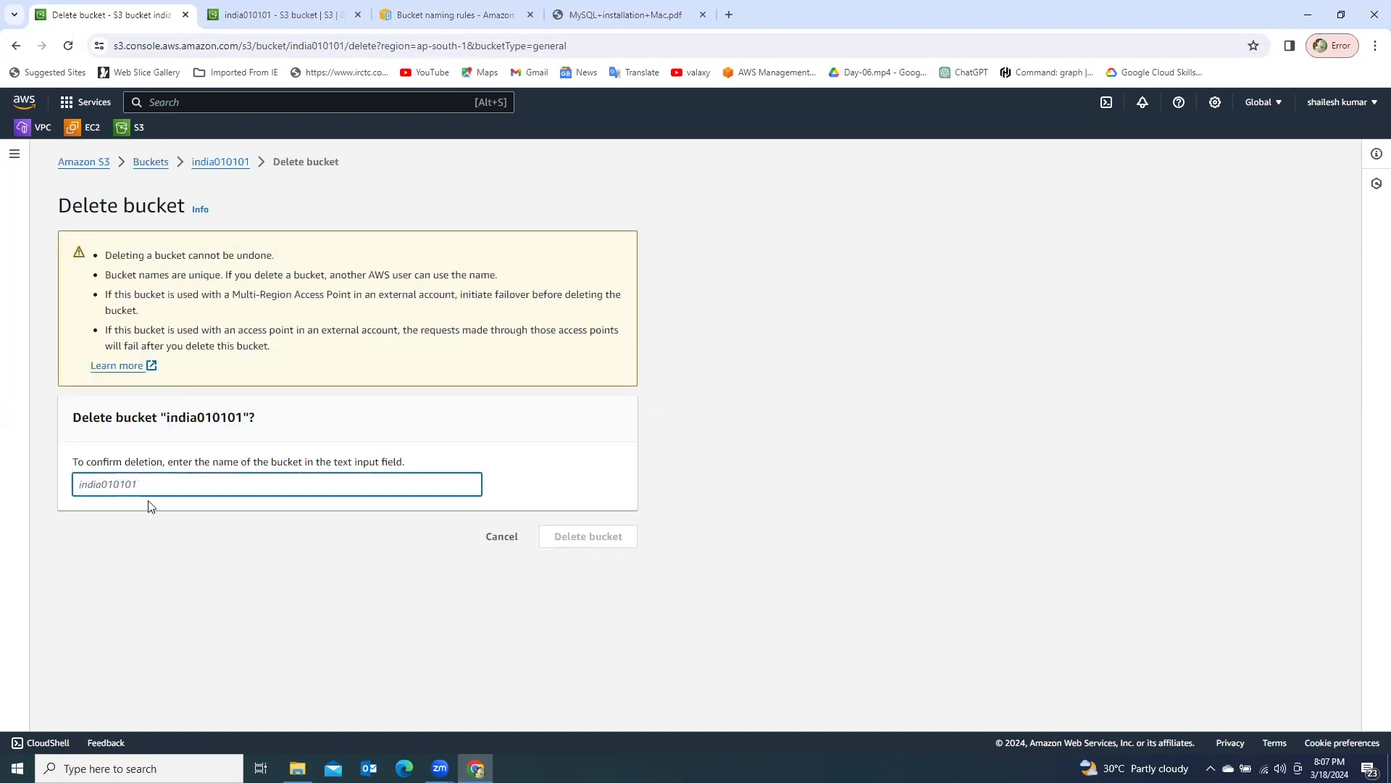
key(ctrl+v)
click(583, 539)
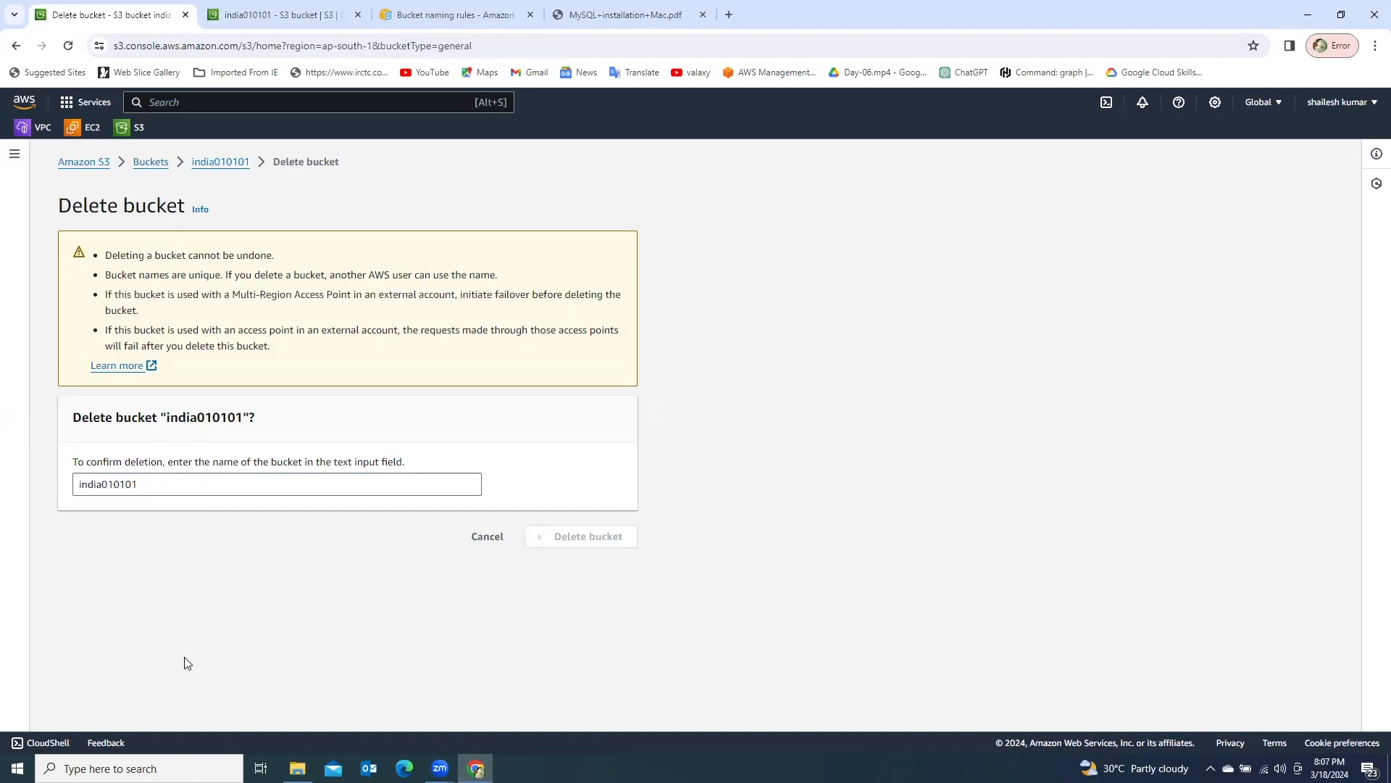